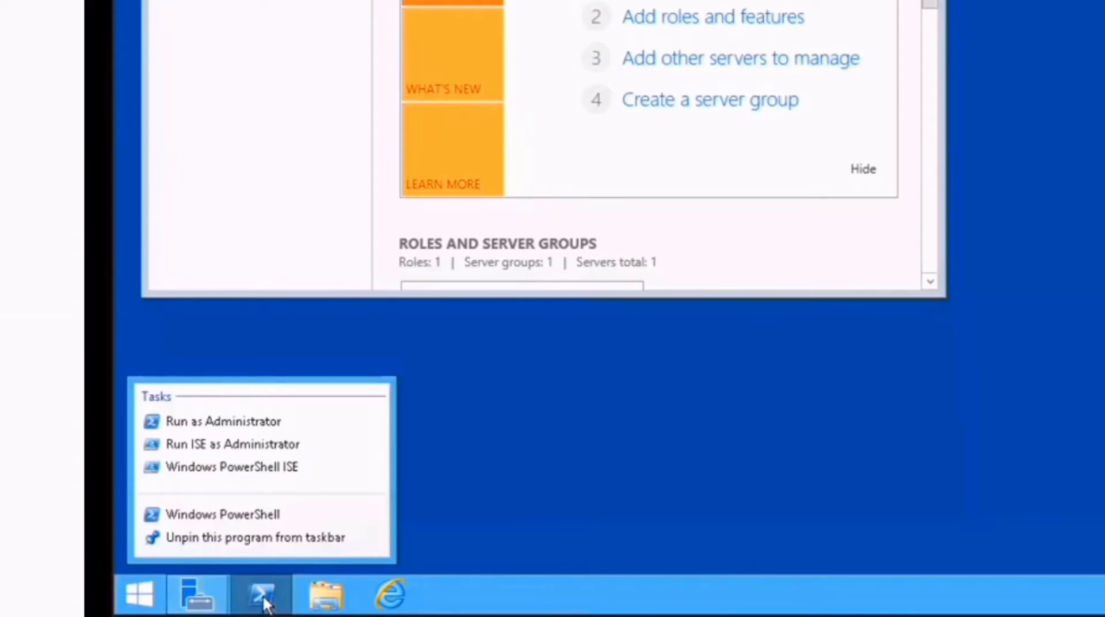
In an administrator PowerShell session, set adapter "Ethernet 2" to static address 192.168.1.2 with mask 255.255.255.0 using netsh.
click(275, 423)
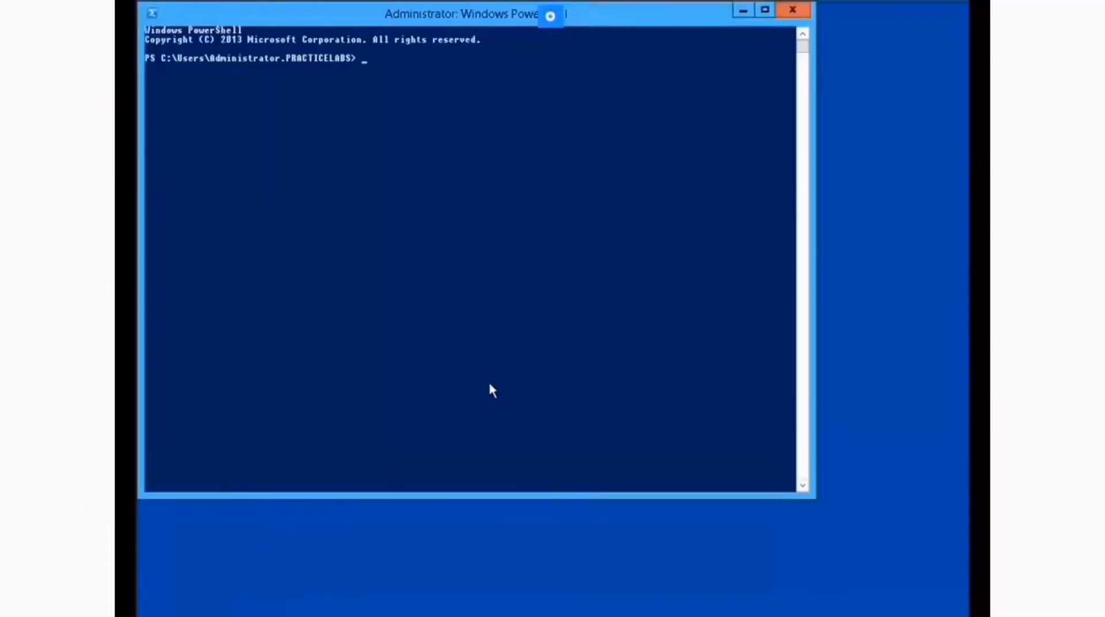
right_click(489, 378)
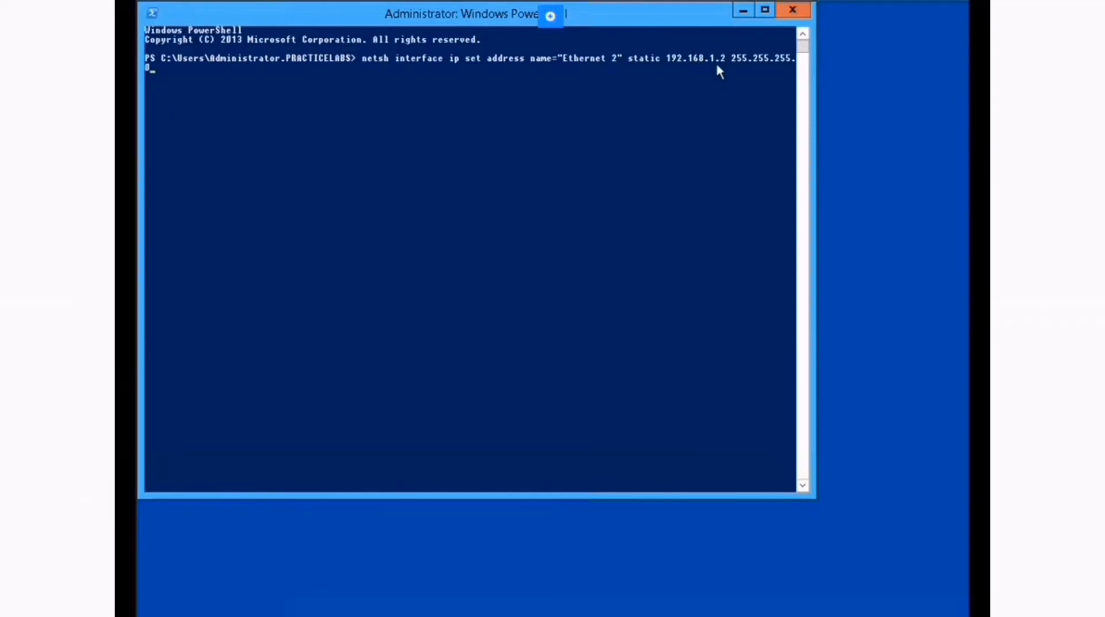
click(616, 104)
right_click(605, 107)
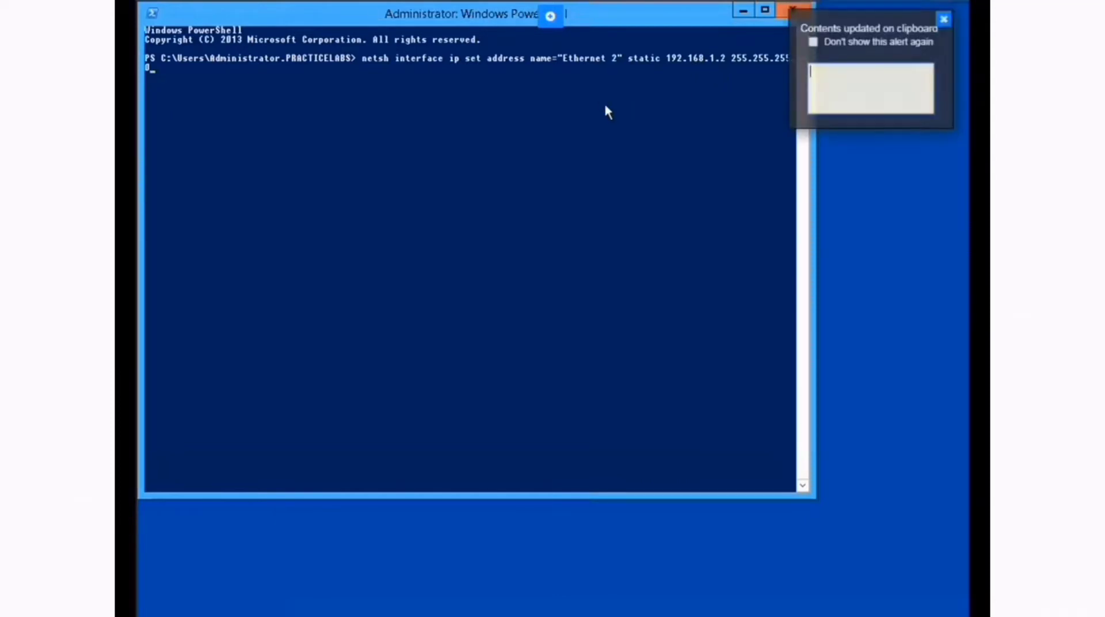
key(Return)
Run ipconfig /all and examine the IPv4 address and subnet mask of the Ethernet 2 adapter.
text(ipconfig/all)
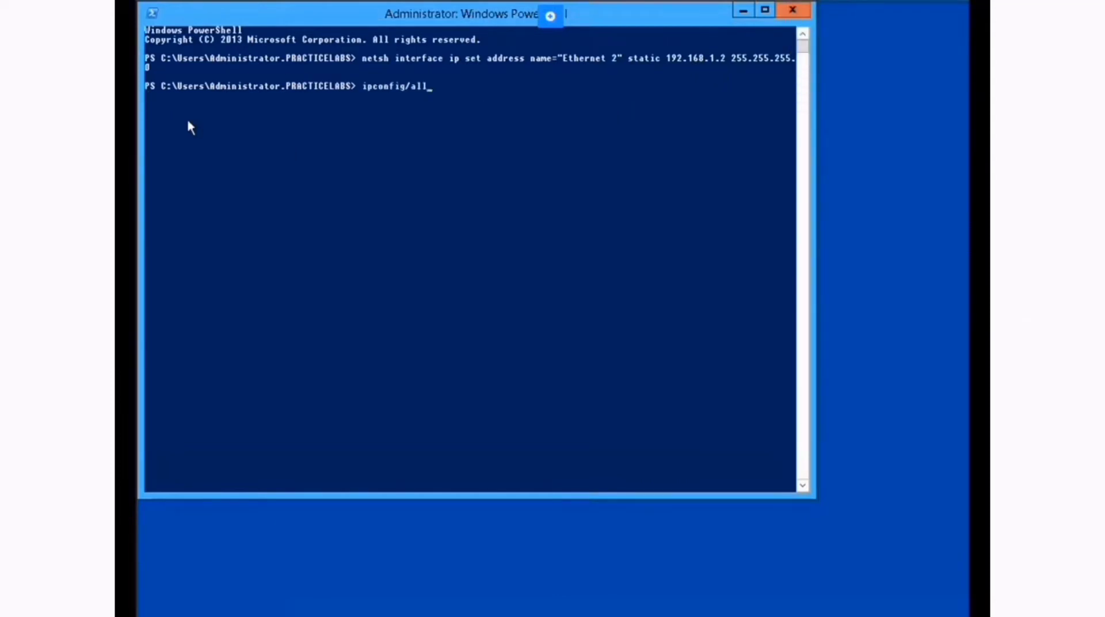
key(Return)
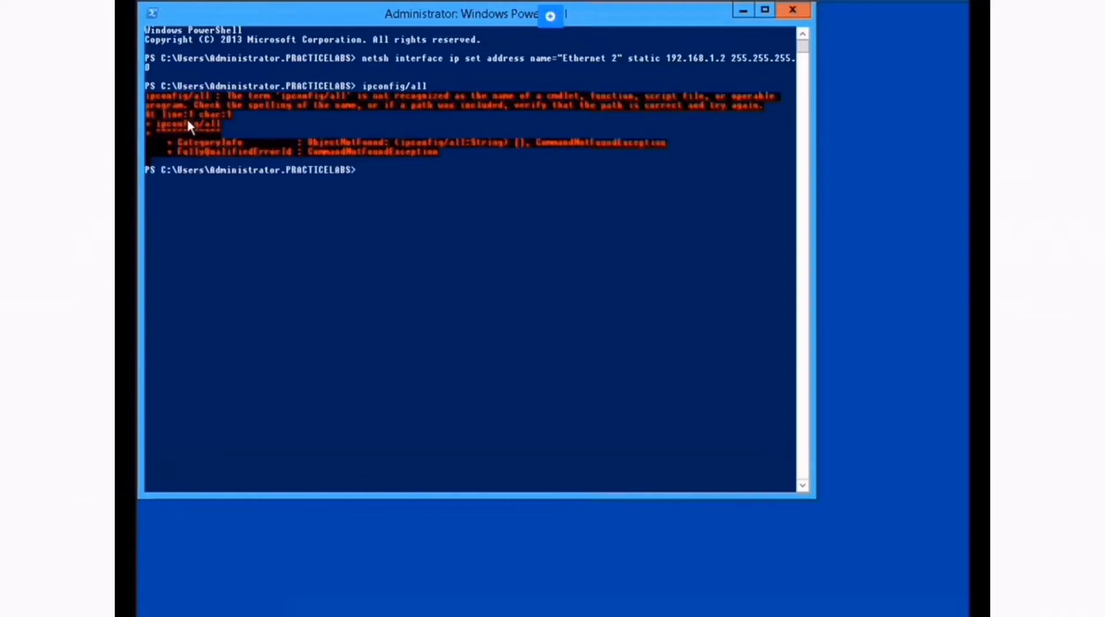
text(ipconfig /all)
click(450, 173)
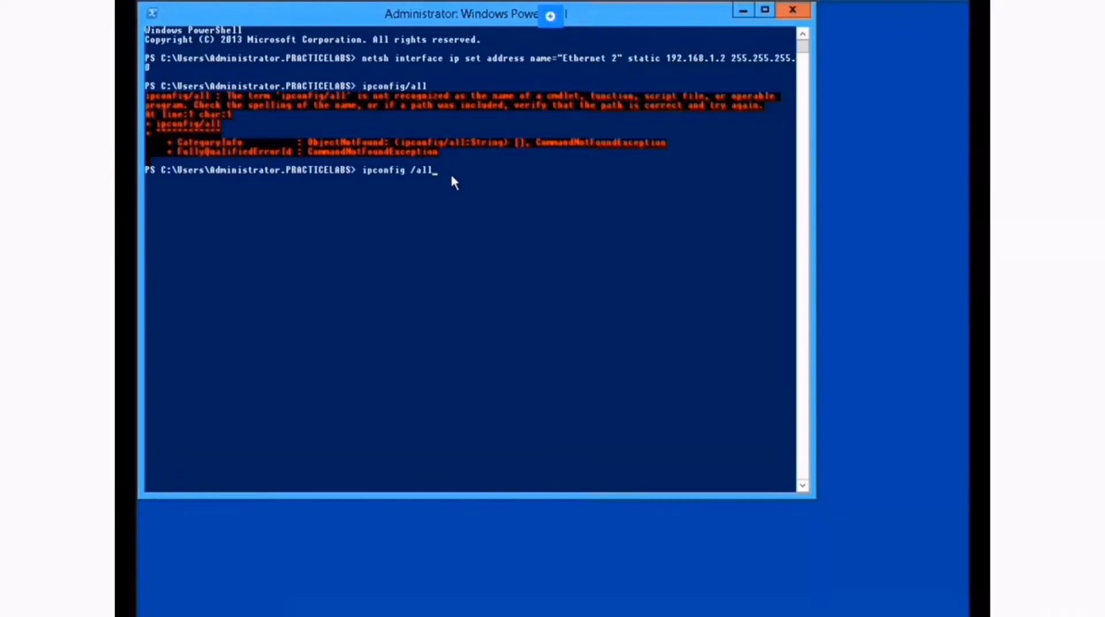
key(Return)
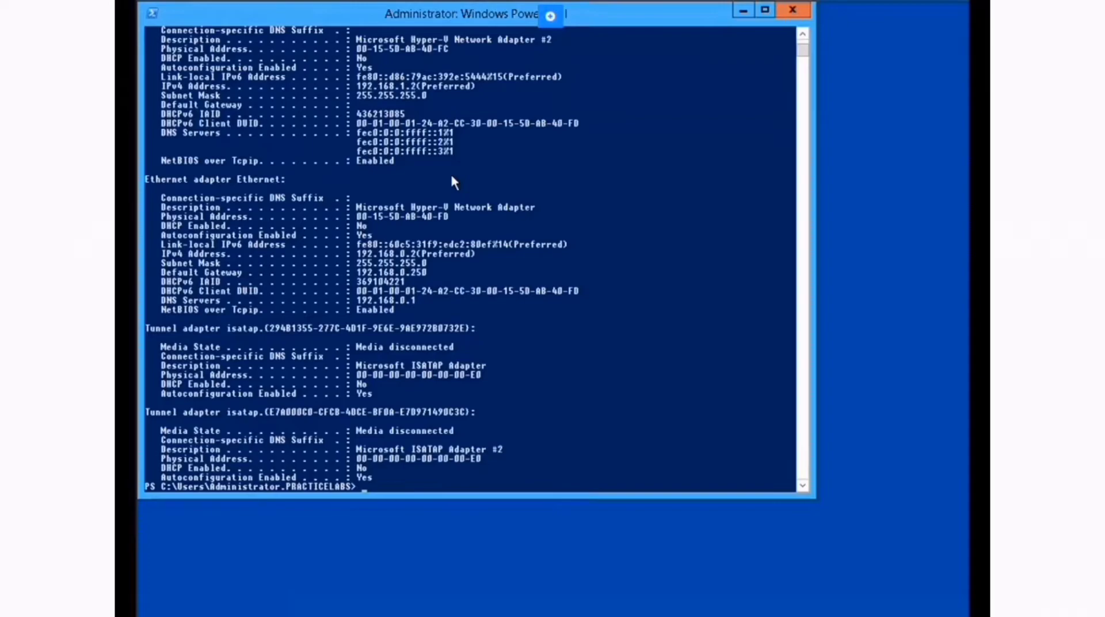
click(432, 188)
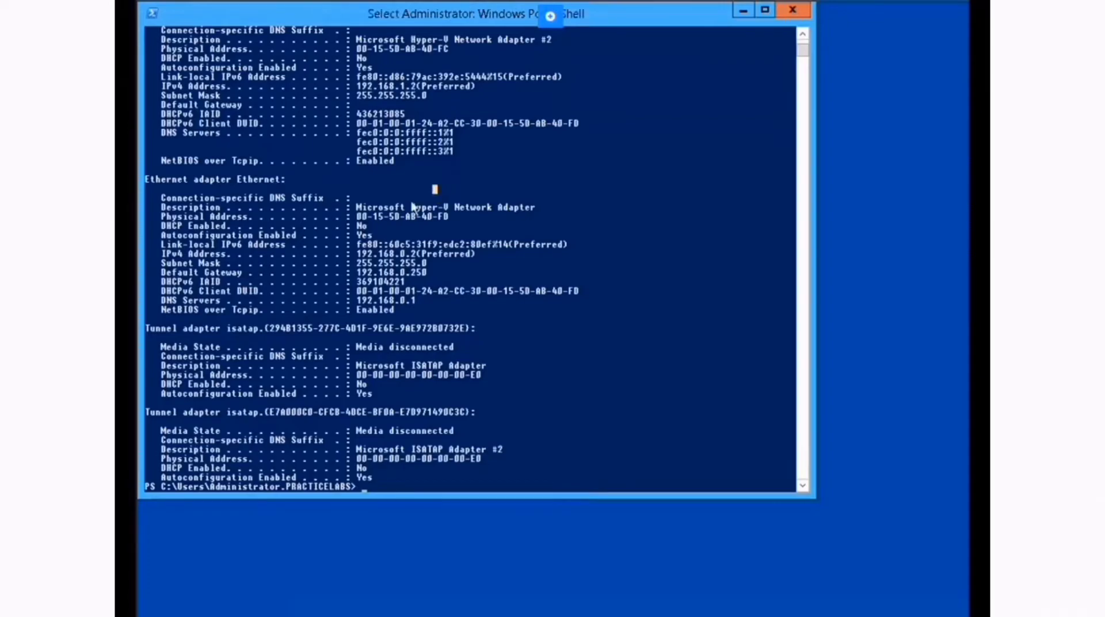
scroll(392, 229, up, 9)
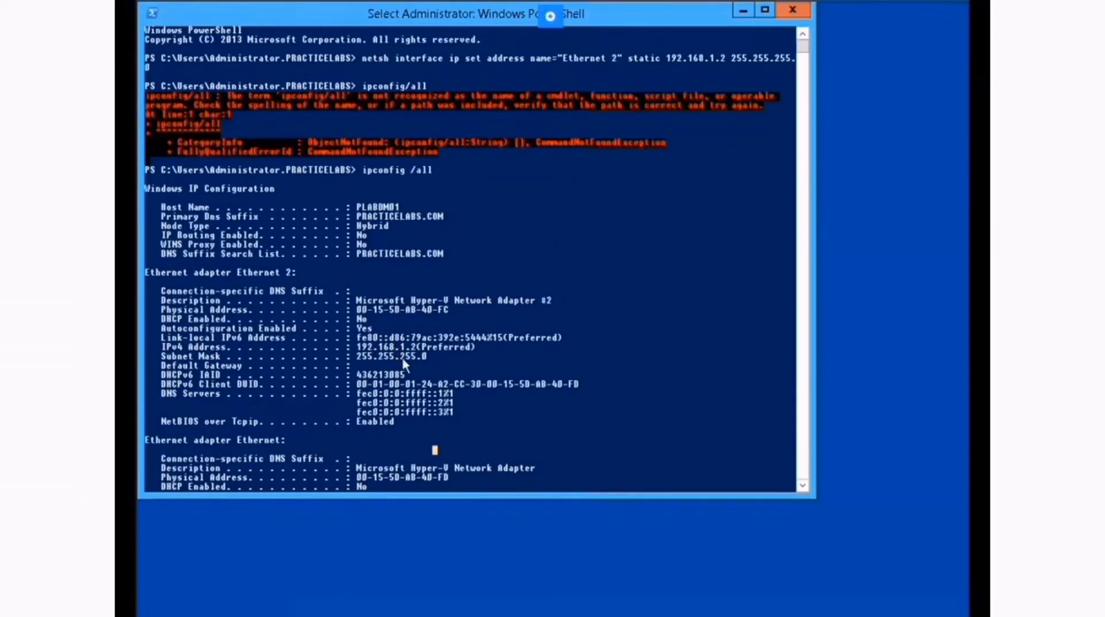
drag(407, 347, 419, 349)
click(282, 384)
scroll(294, 375, down, 16)
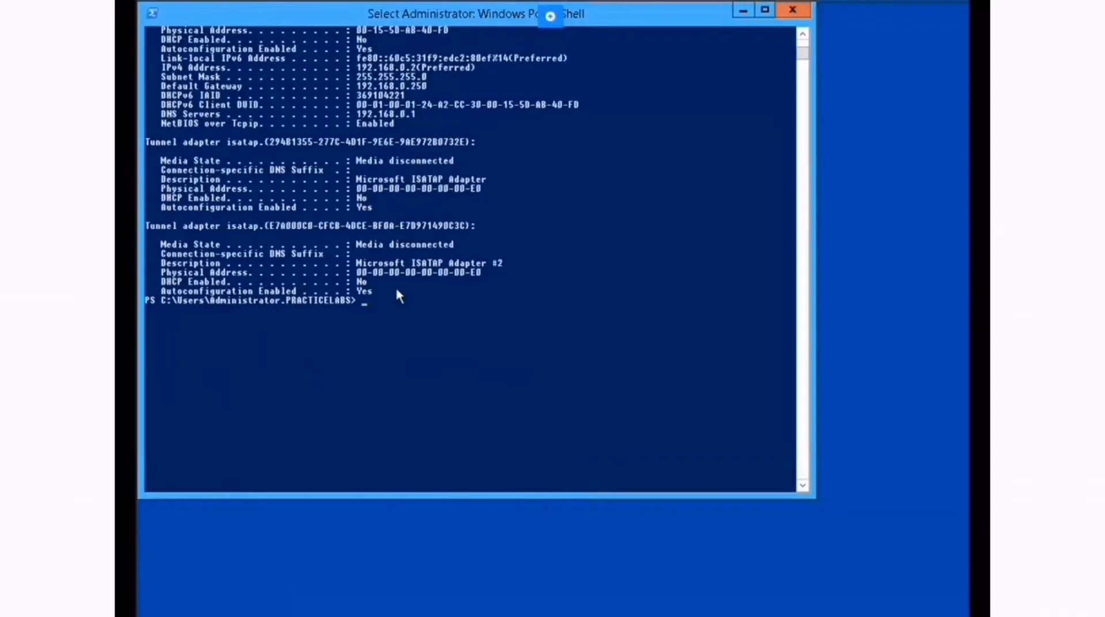
Install the DHCP role by running add-windowsfeature dhcp -IncludeManagementTools.
click(375, 300)
click(365, 303)
text(add)
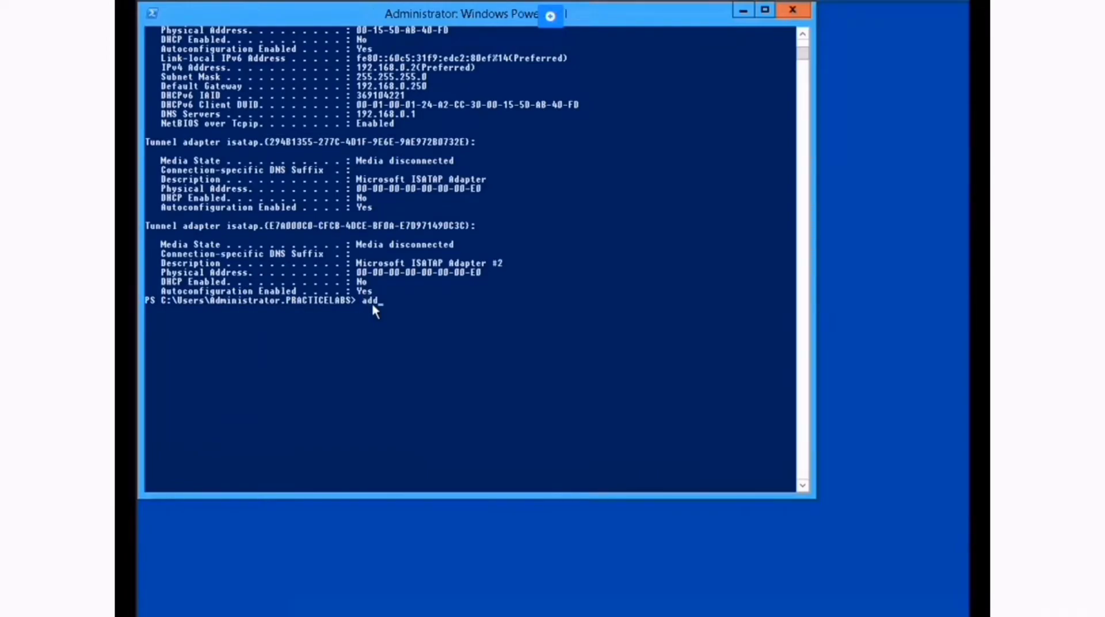
text(-windowsfeature dhcp -IncludeManagementTools)
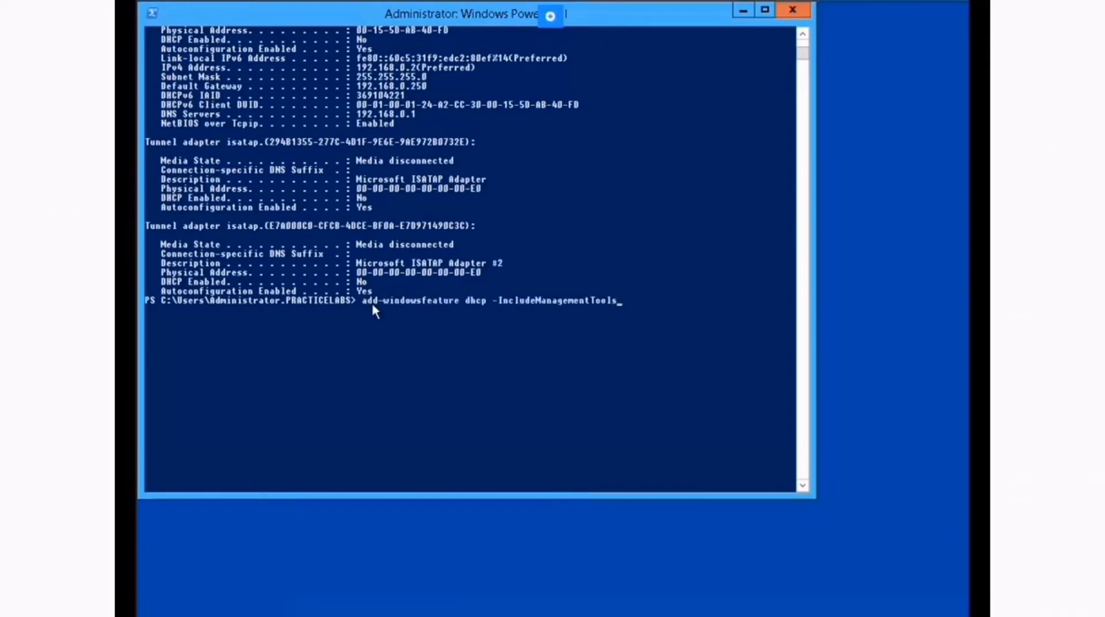
key(Return)
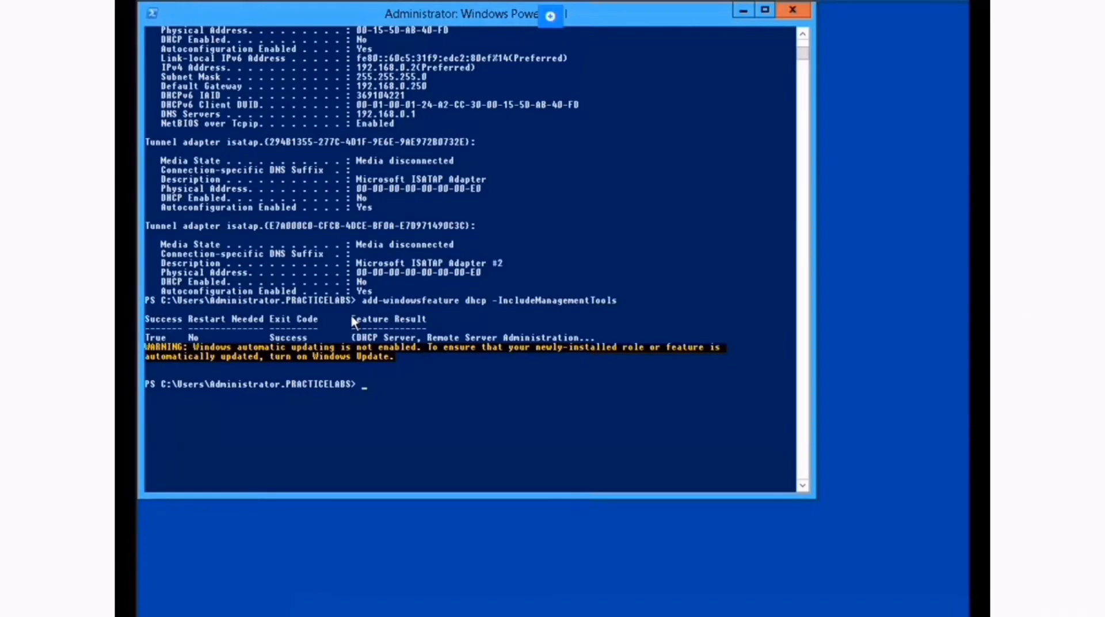
Install the network policy features with Add-WindowsFeature NPAS,NPAS-Policy-Server -IncludeManagementTools, and exit PowerShell.
right_click(354, 321)
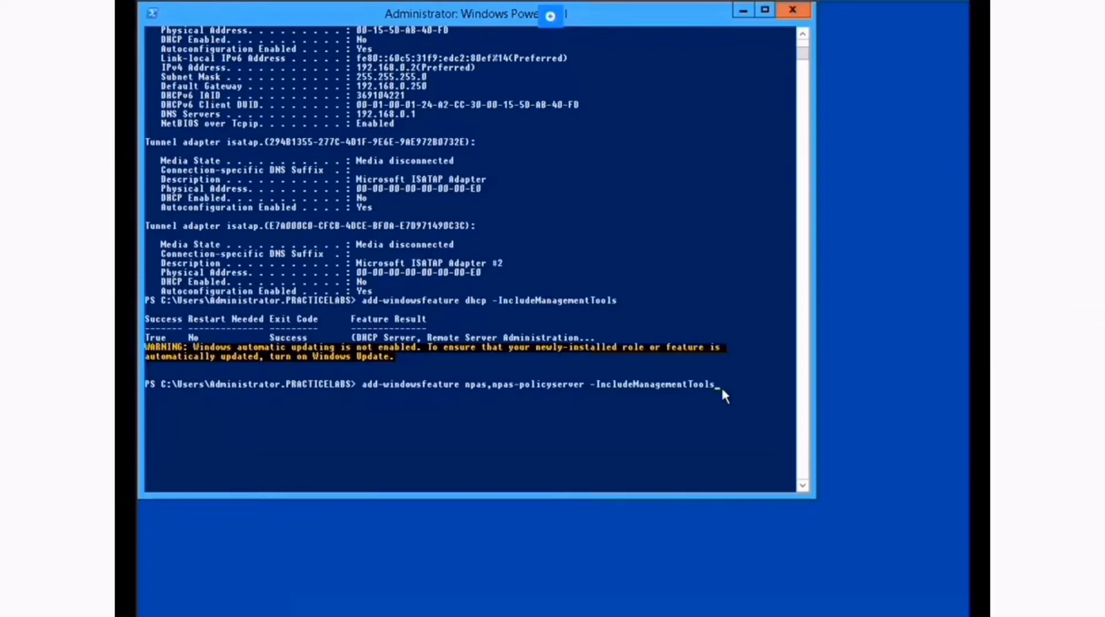
key(Return)
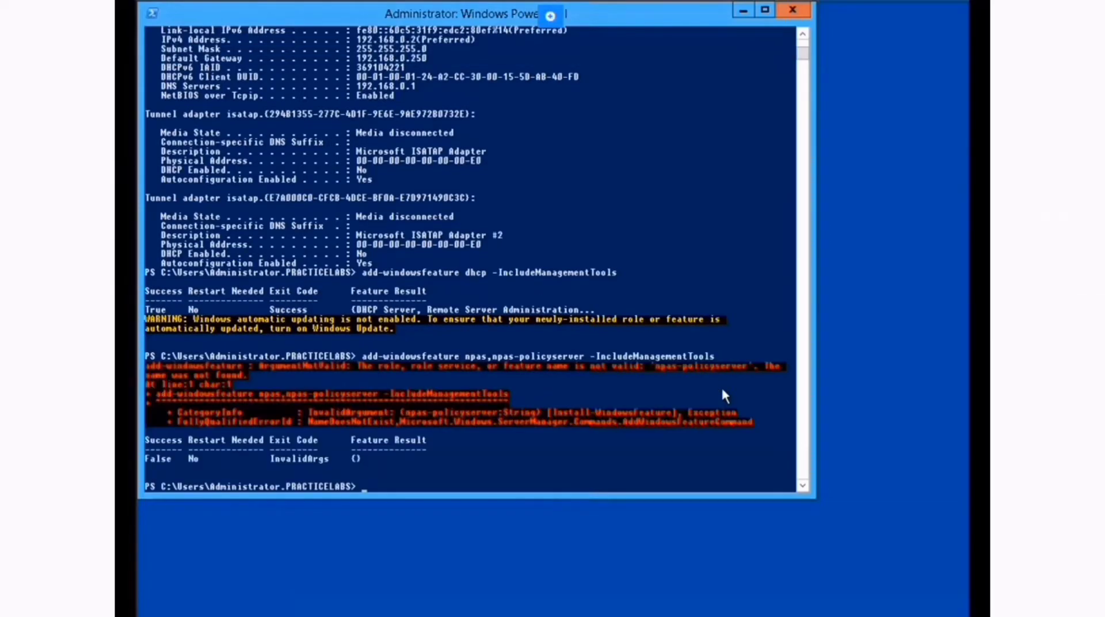
right_click(524, 403)
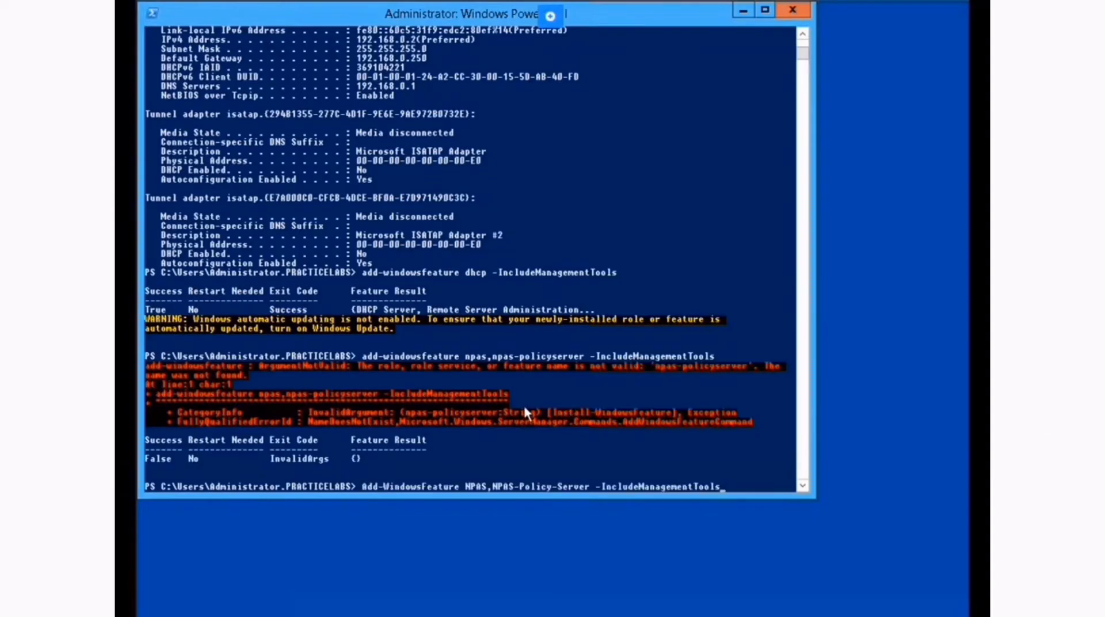
key(Return)
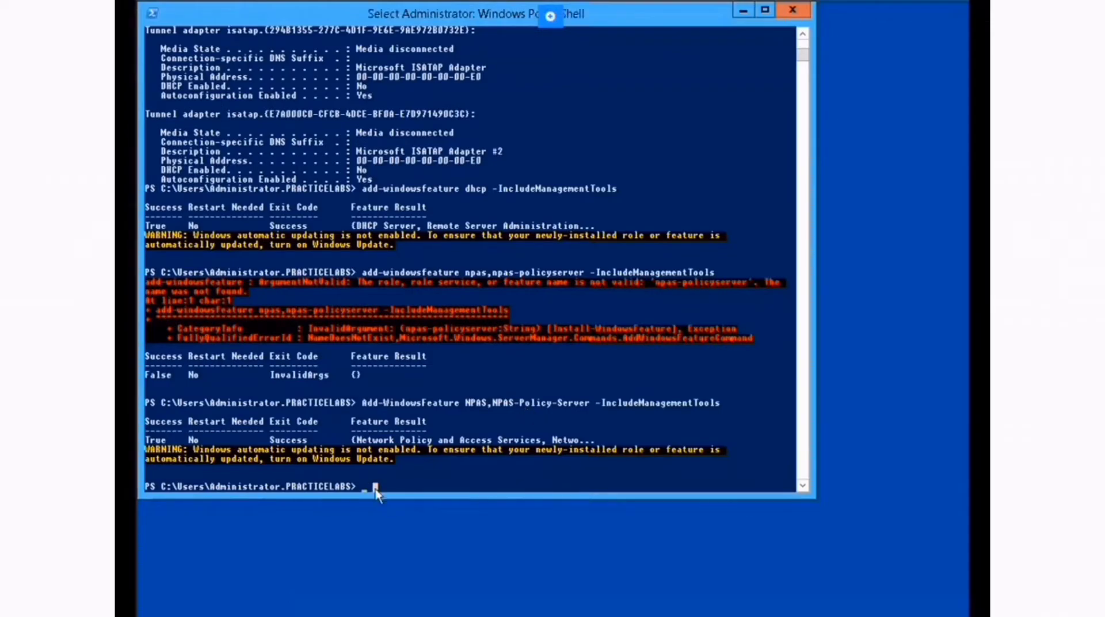
text(exit)
key(Return)
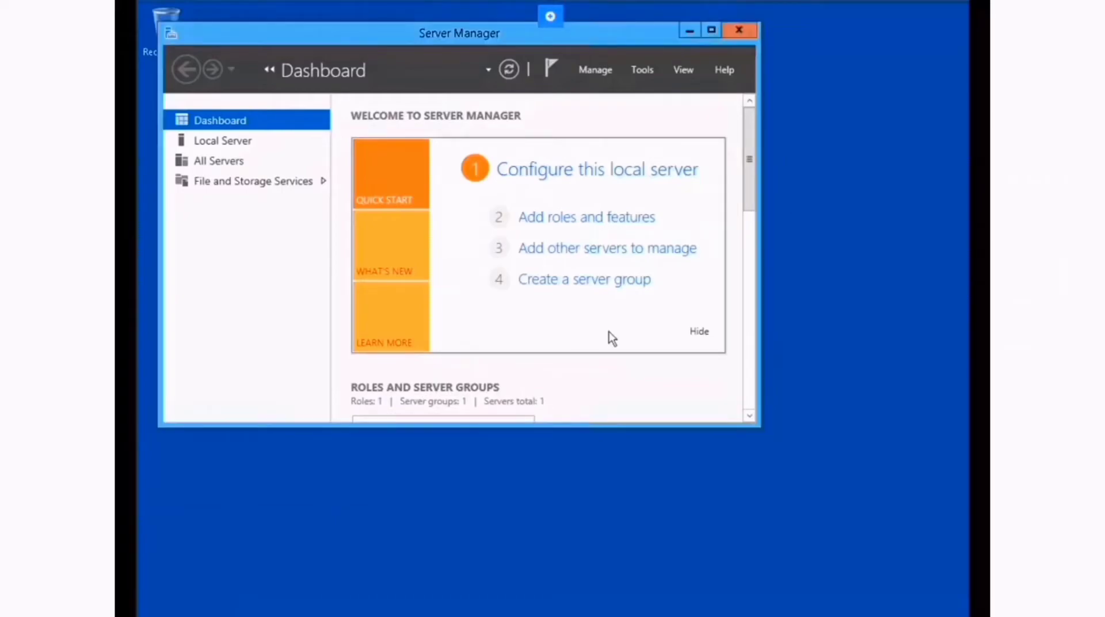
Open the DHCP management console from Server Manager.
click(647, 70)
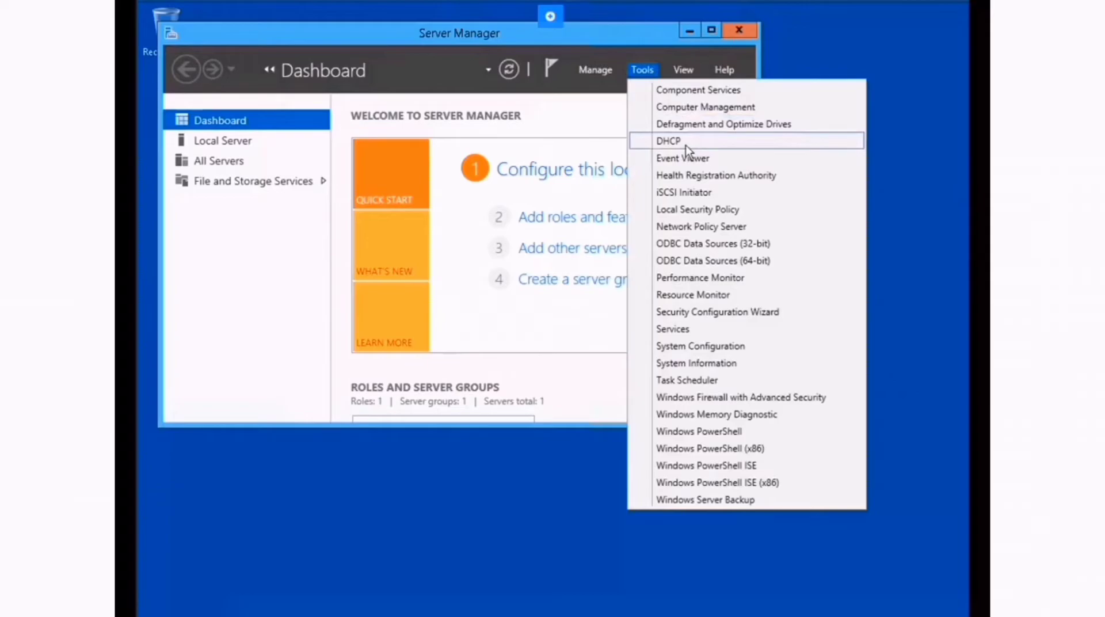
click(751, 228)
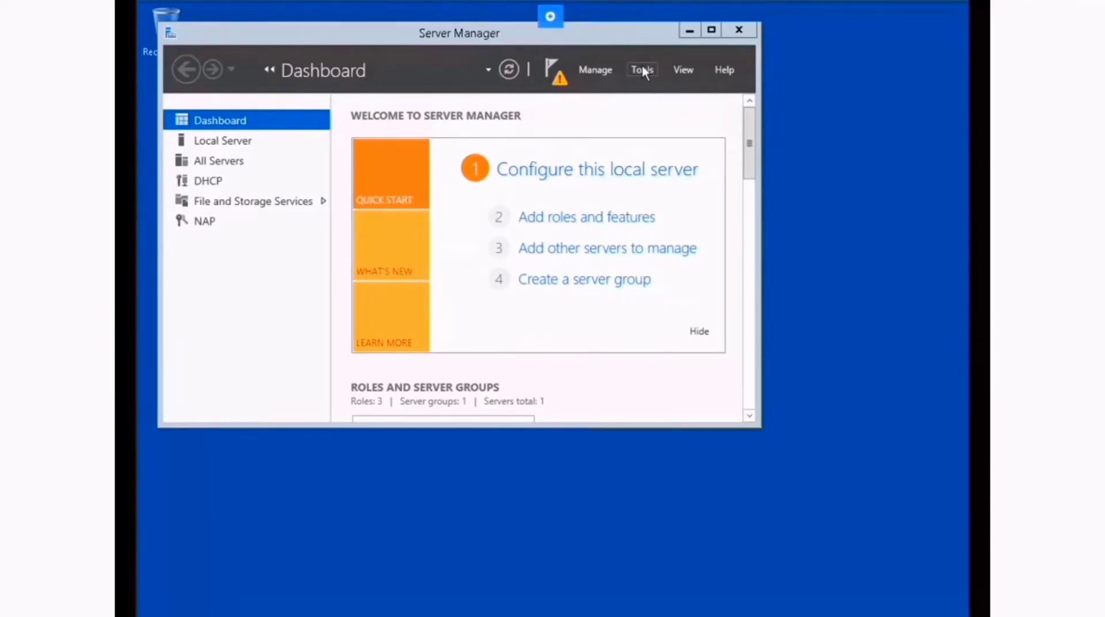
click(601, 73)
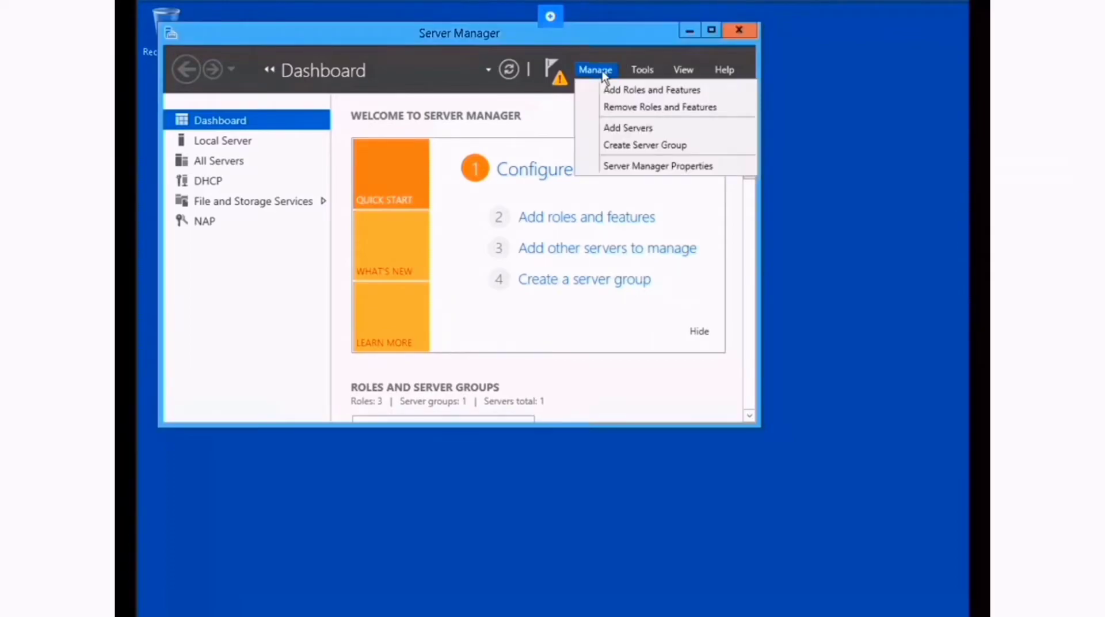
click(639, 71)
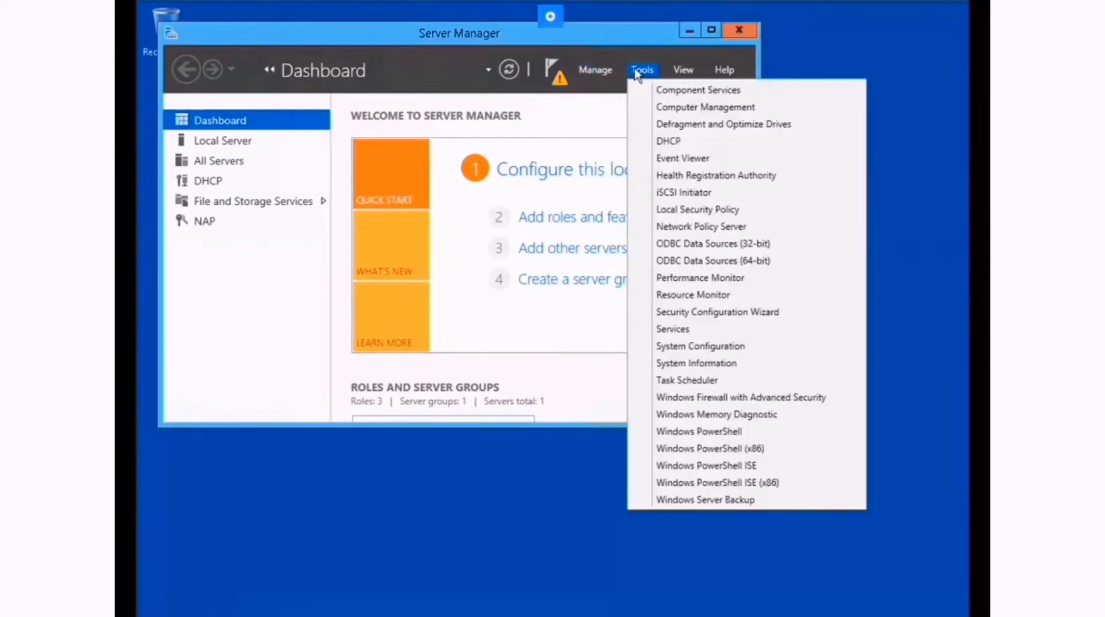
click(700, 143)
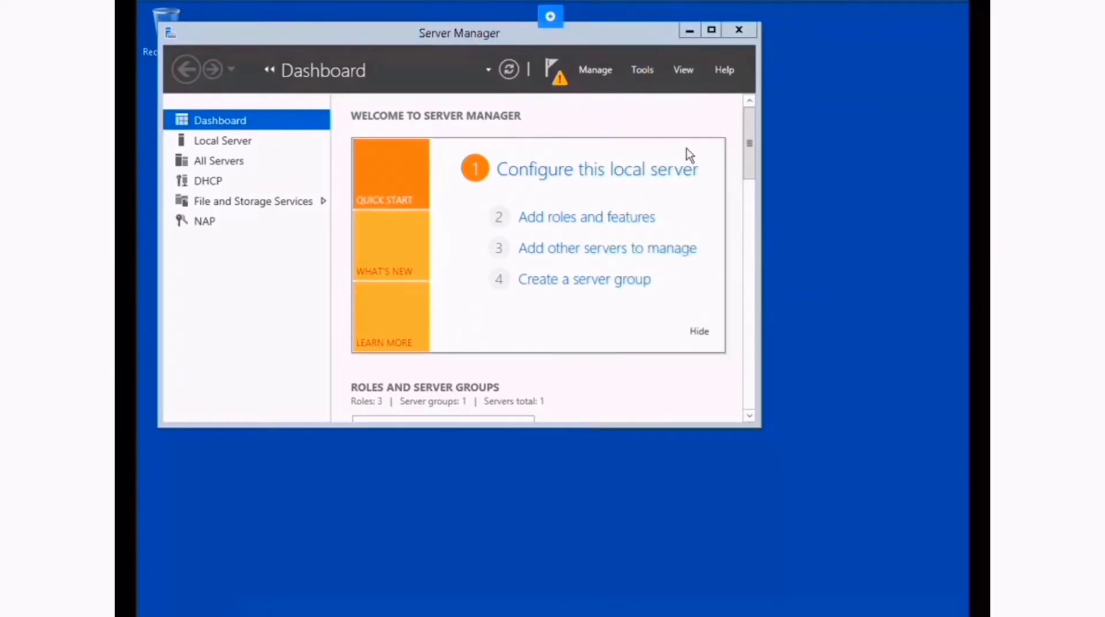
Authorize the DHCP server at IP address 192.168.1.2 and confirm the authorization.
right_click(229, 127)
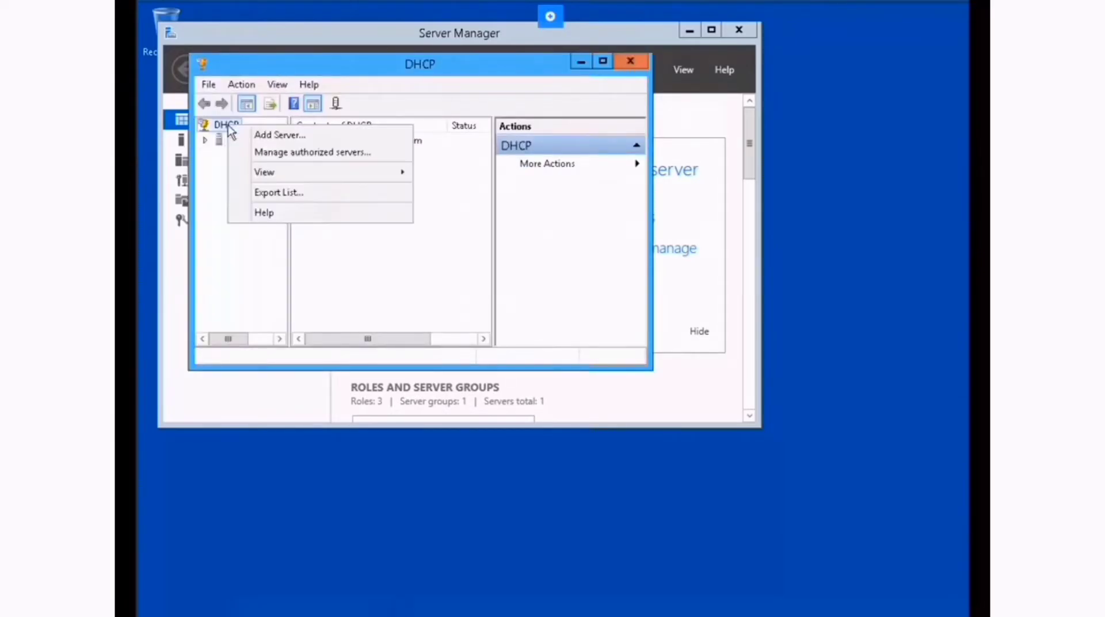
click(375, 152)
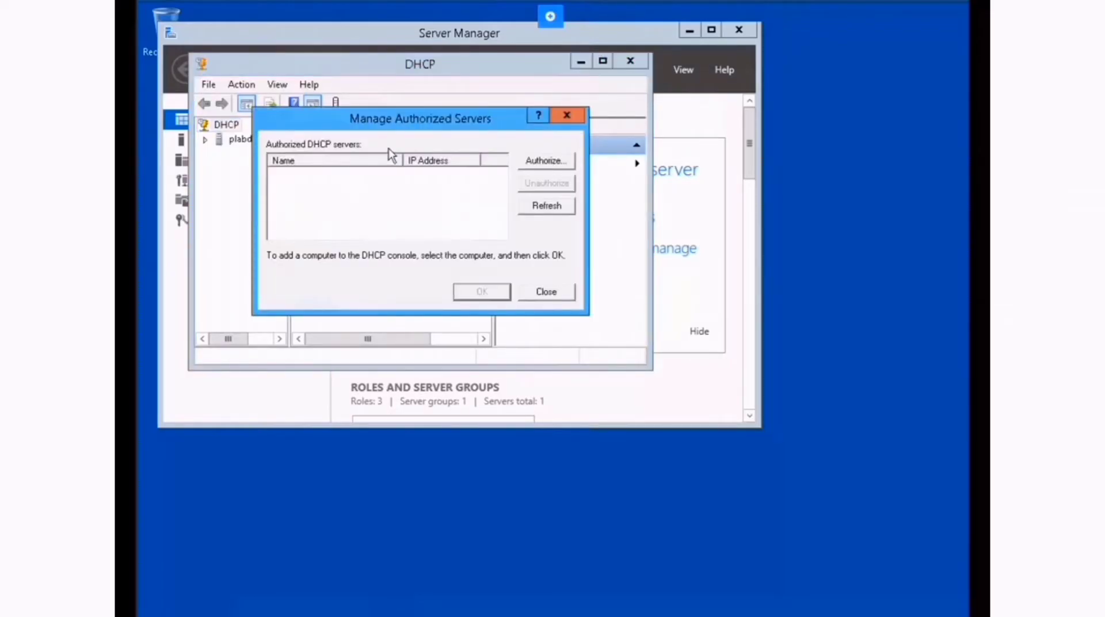
click(567, 161)
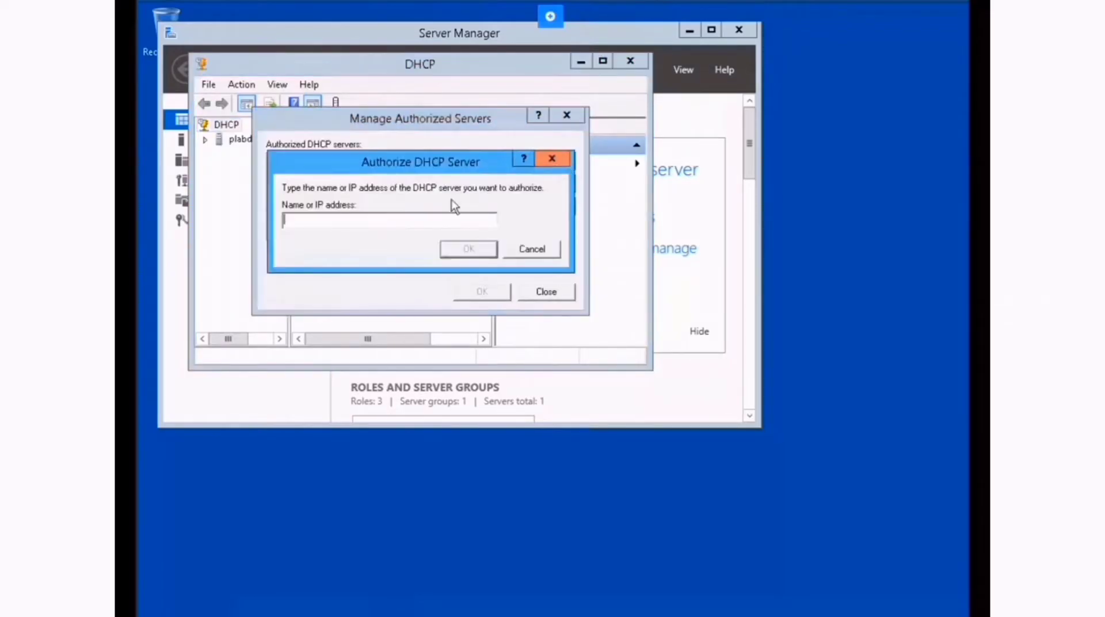
text(192.168.12)
key(BackSpace)
text(.2)
key(Return)
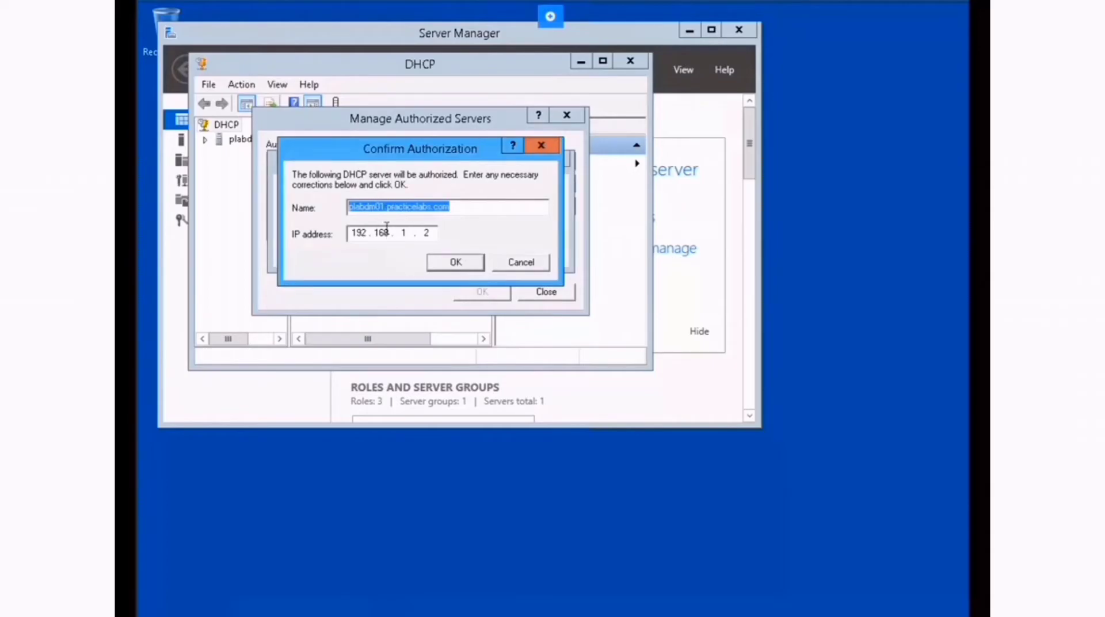
click(453, 265)
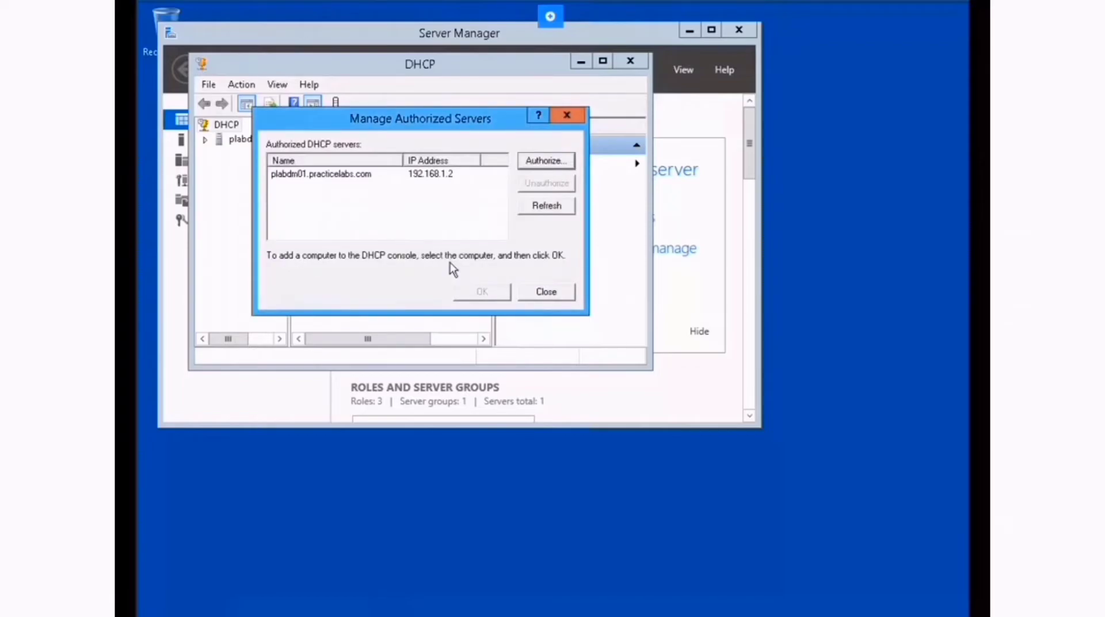
Try to add the authorized server plabdm01.practicelabs.com to the DHCP console, and dismiss the alert.
click(352, 179)
click(487, 292)
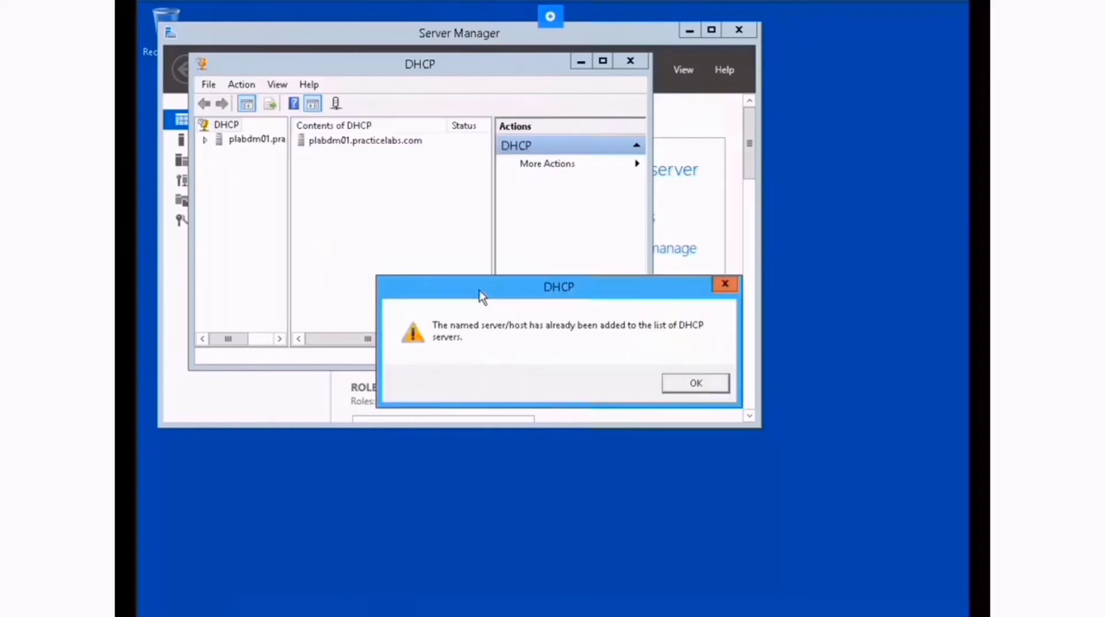
click(696, 384)
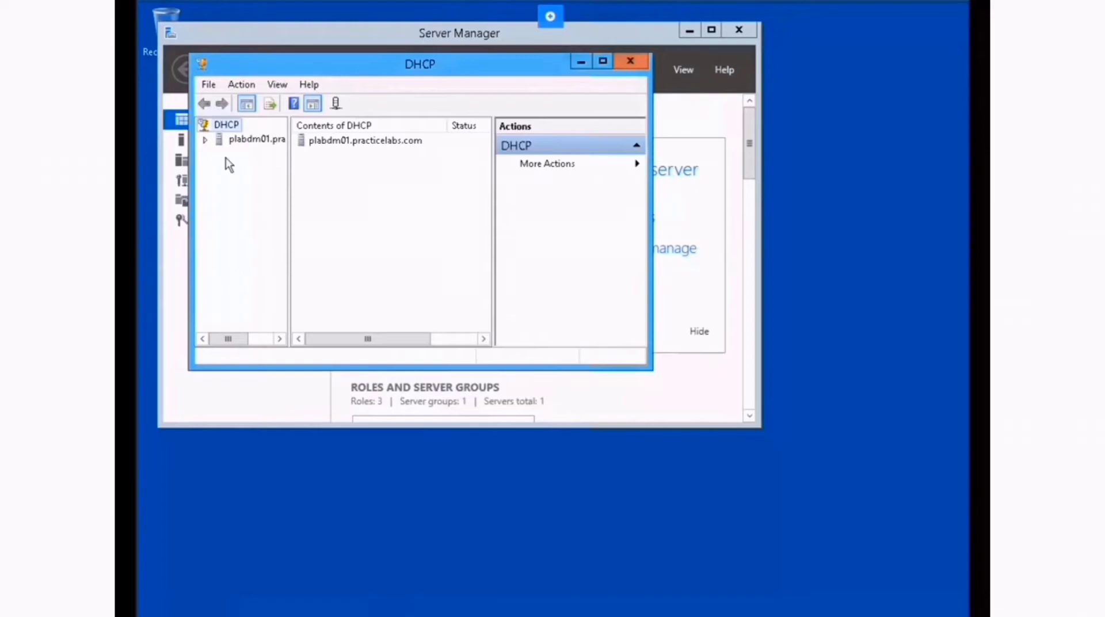
Start a new scope under the server's IPv4 node and name it PLAB Scope 1.
click(206, 141)
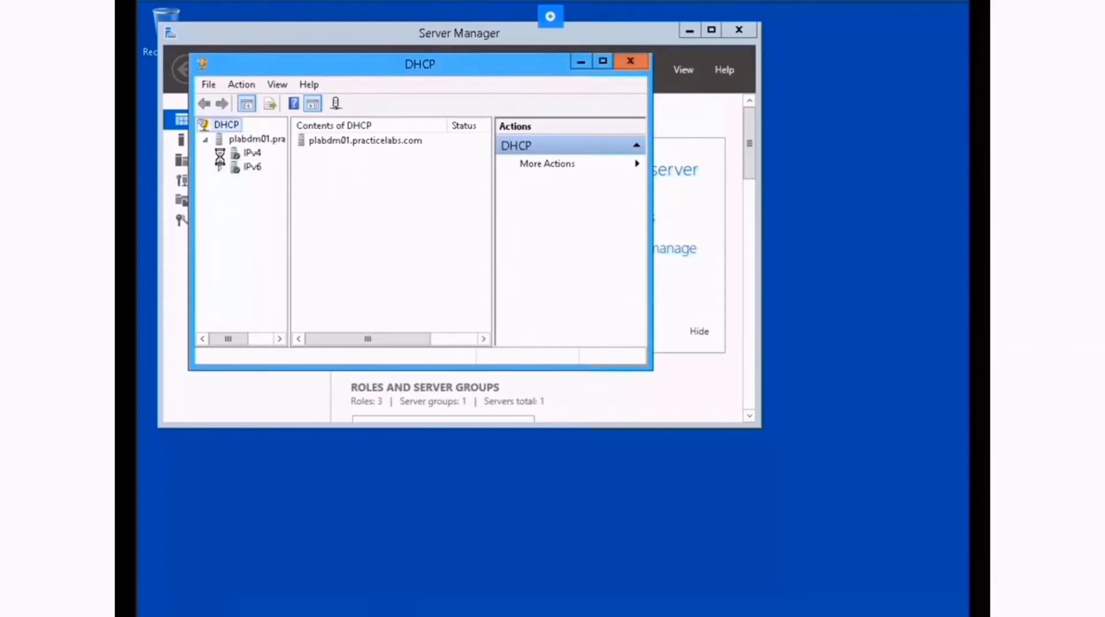
click(220, 154)
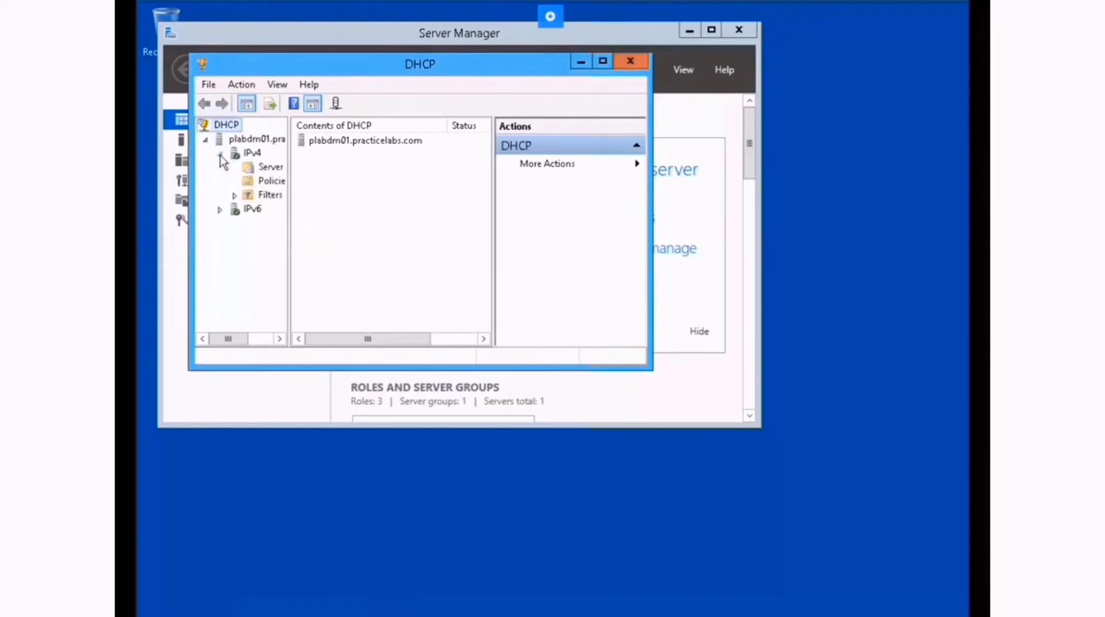
right_click(249, 154)
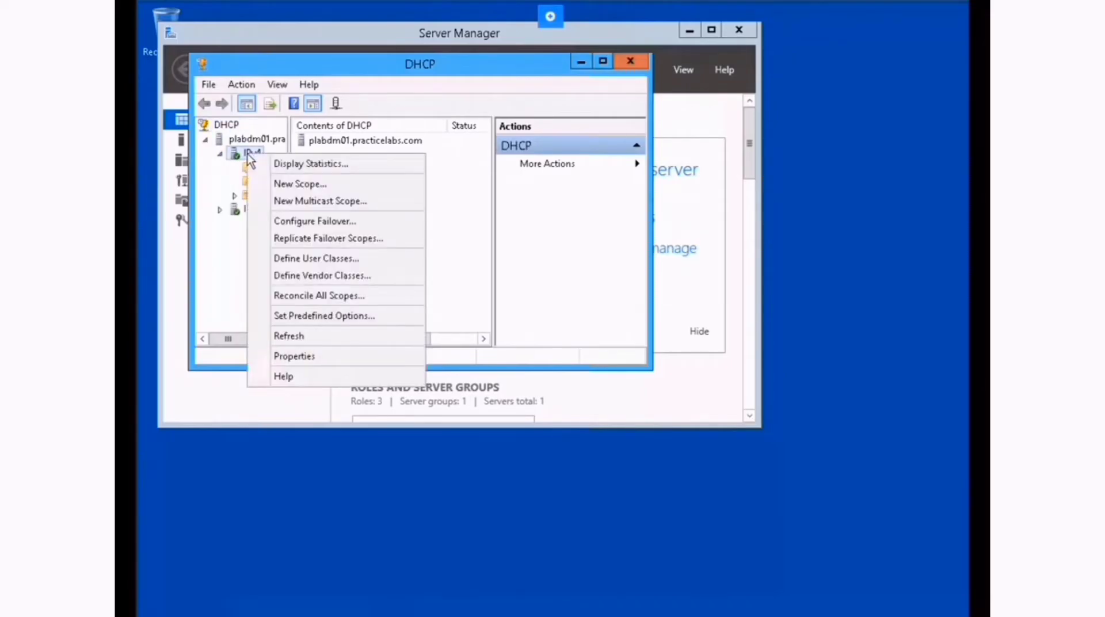
click(348, 186)
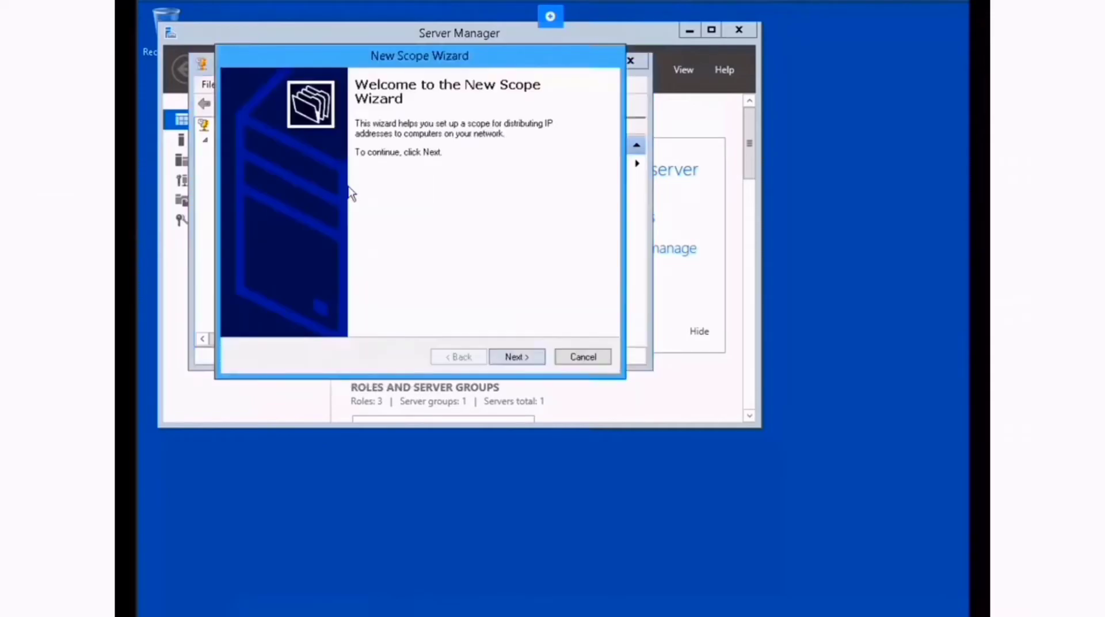
click(518, 358)
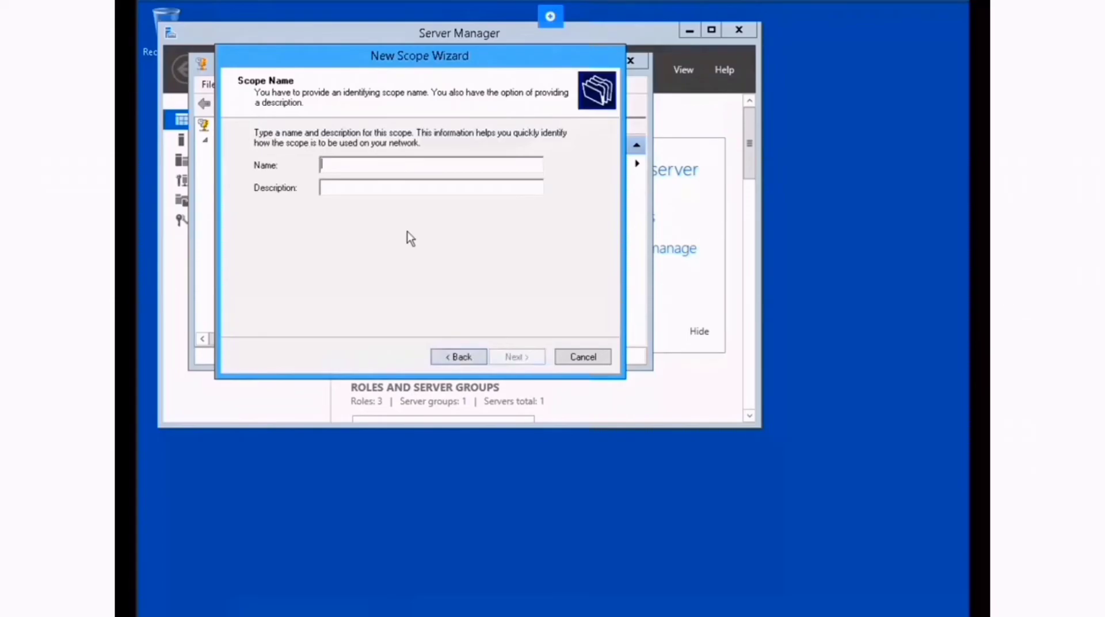
text(PLAB )
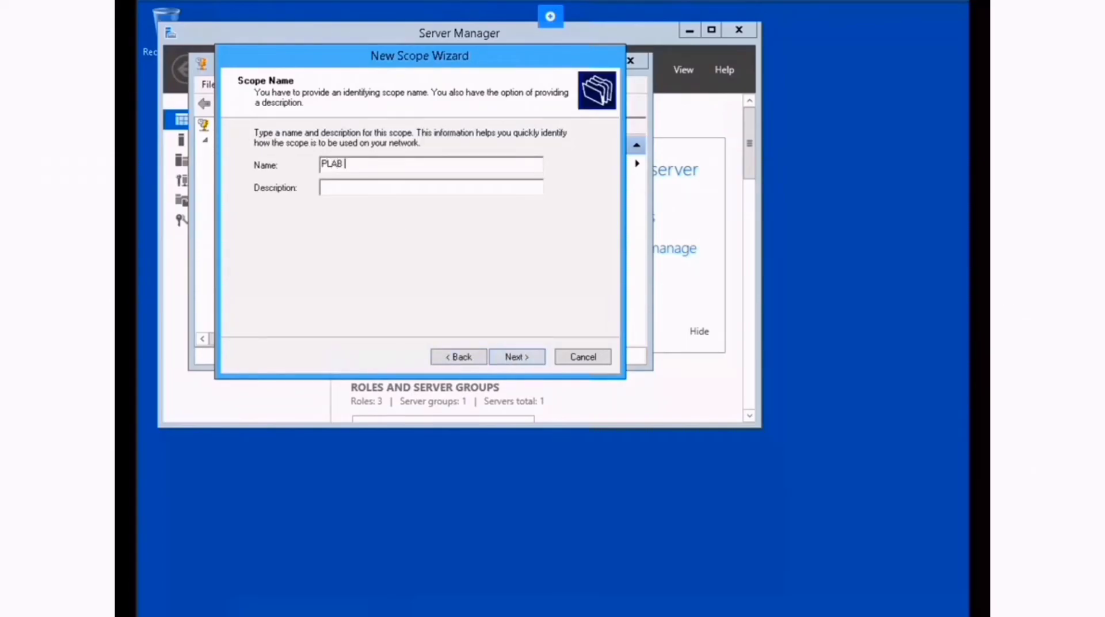
text(Scope 1)
click(521, 358)
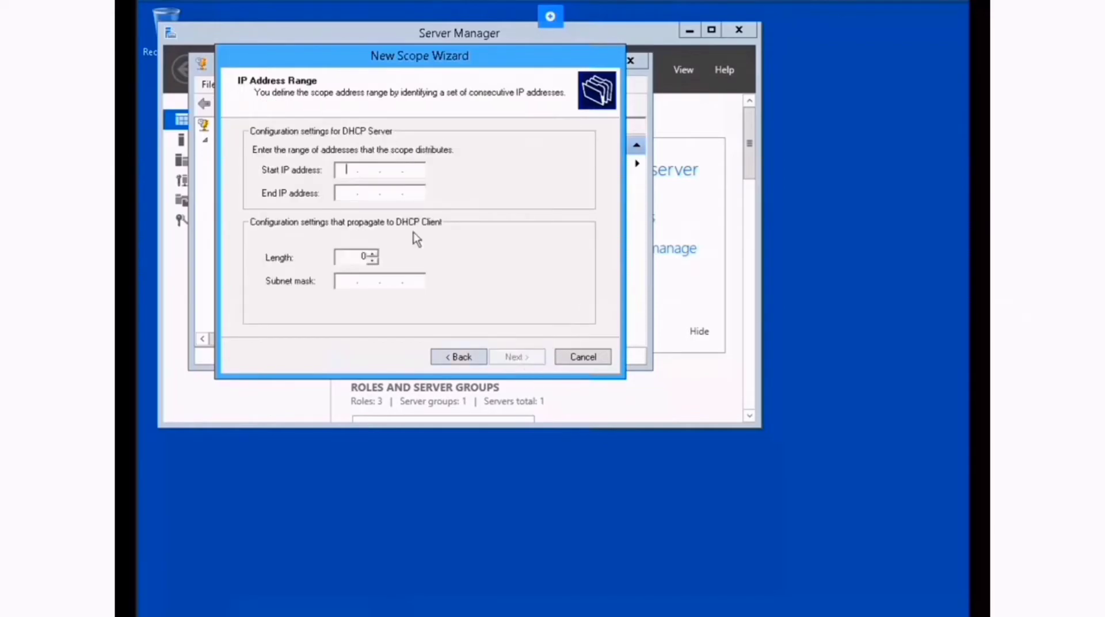
Set the scope's address range from 192.168.1.100 to 192.168.1.120, keeping the 24-bit subnet mask 255.255.255.0.
text(192.168.1.100)
key(Tab)
text(192.168.1.120)
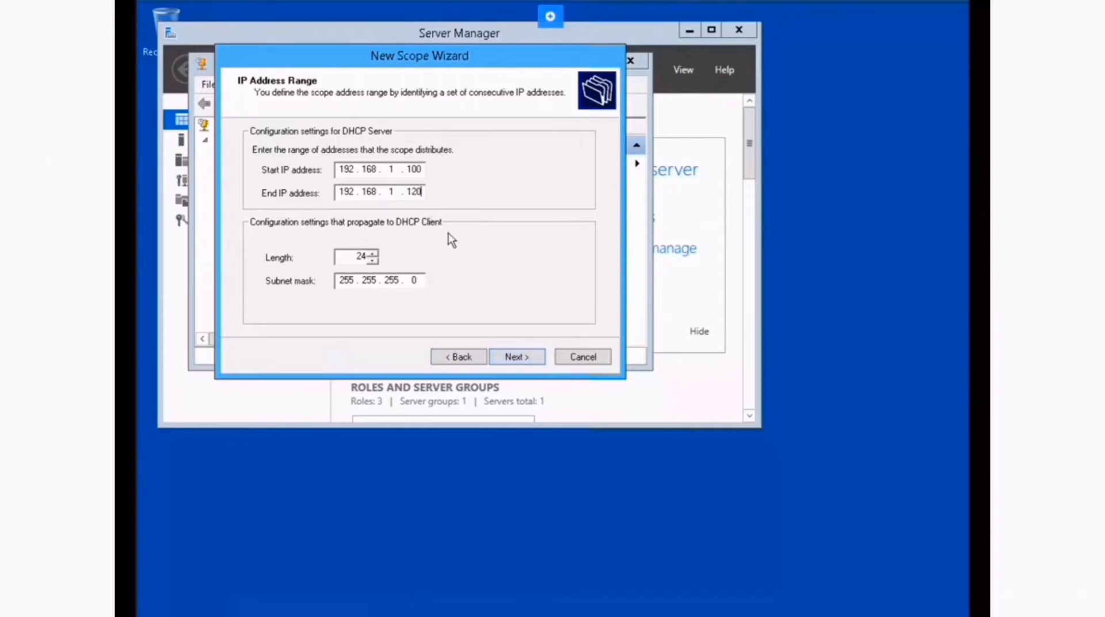
click(523, 357)
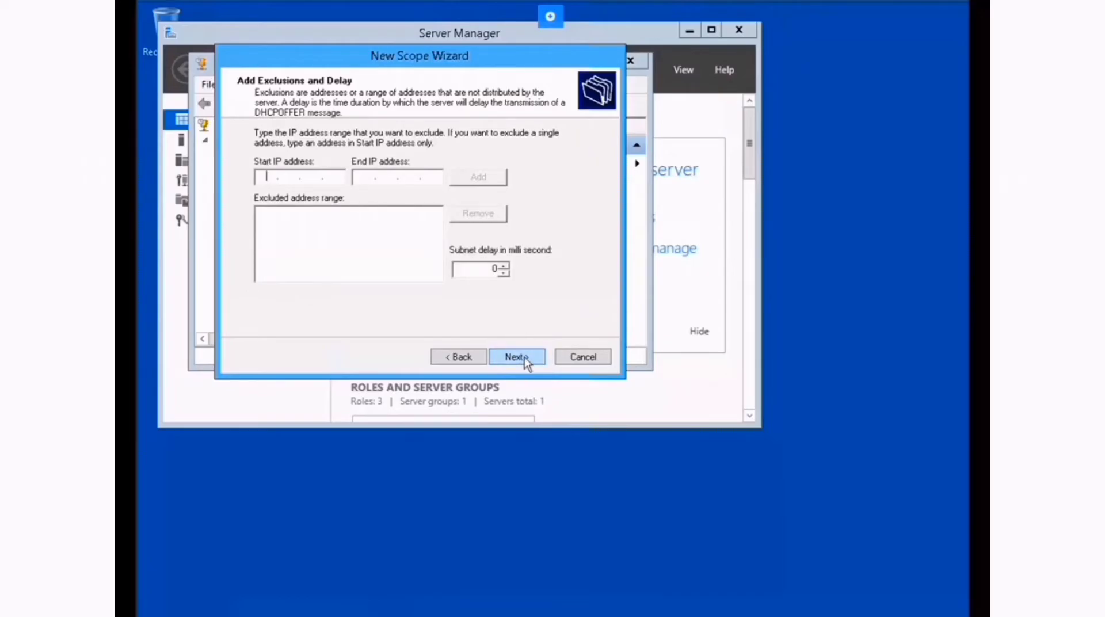
Leave the scope without exclusions and accept the default lease duration of 8 days.
click(524, 357)
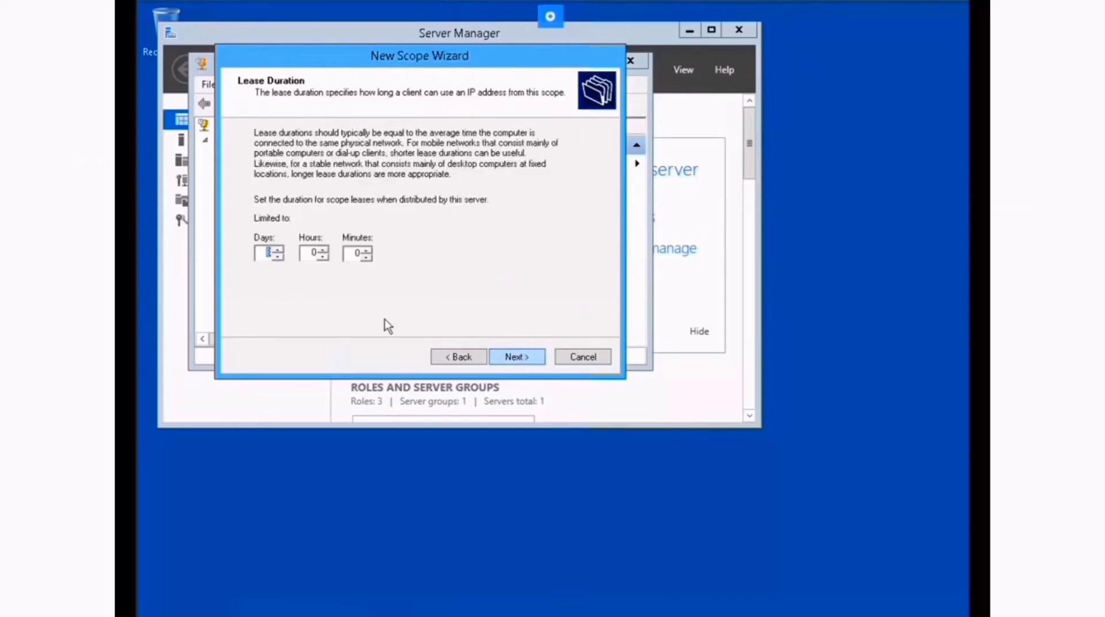
click(262, 253)
click(522, 363)
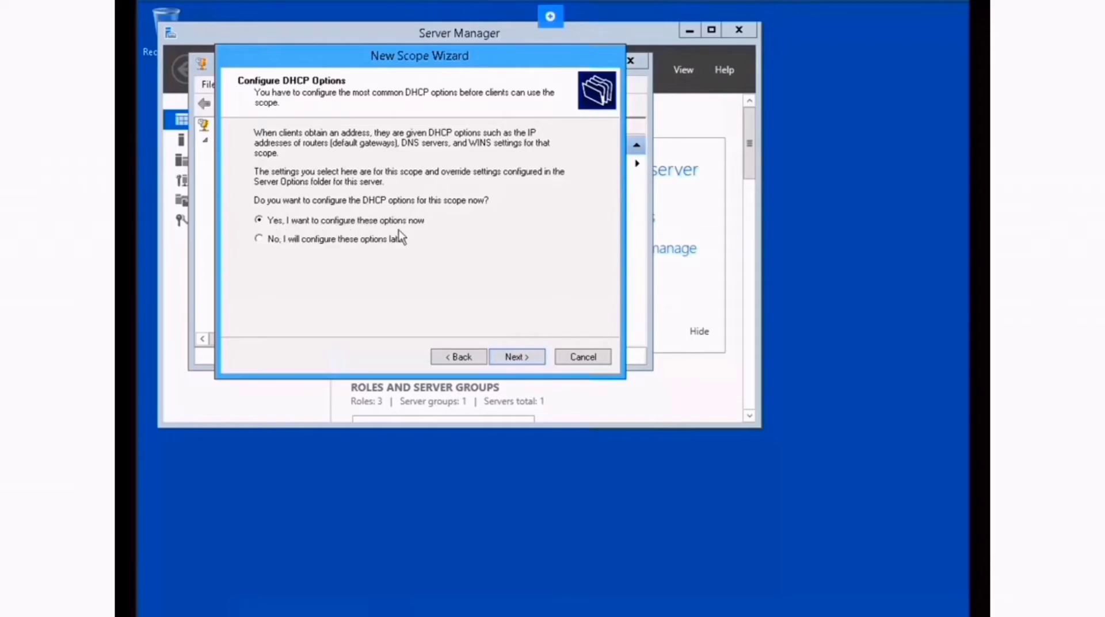
Choose to configure the DHCP options now, leaving the default gateway empty and keeping parent domain PRACTICELABS.COM with DNS server 192.168.0.1.
click(517, 357)
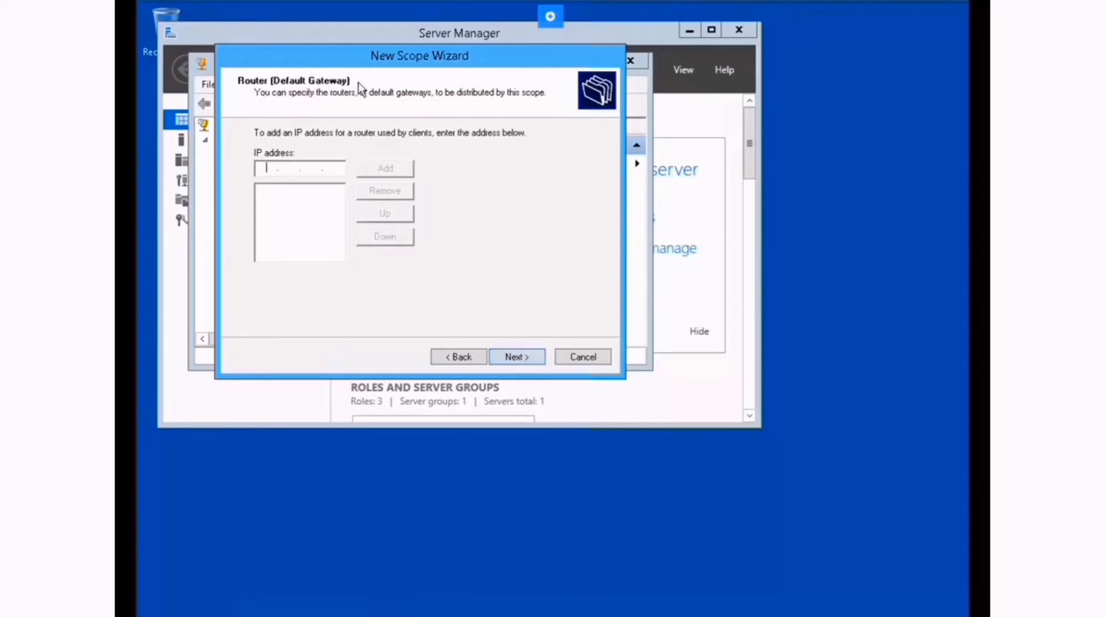
click(508, 358)
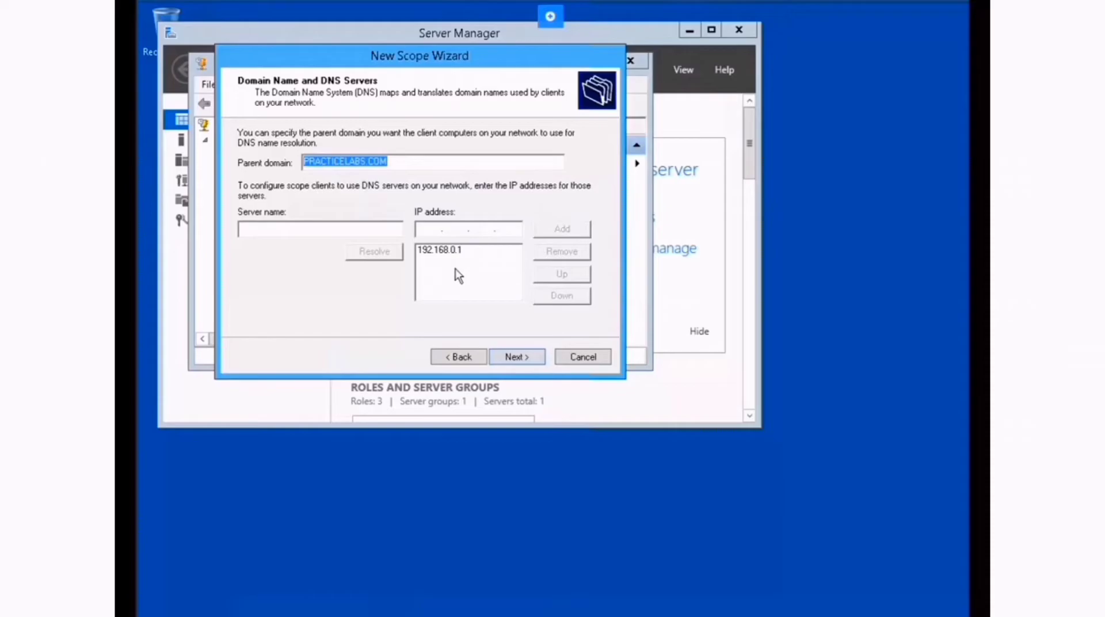
click(526, 358)
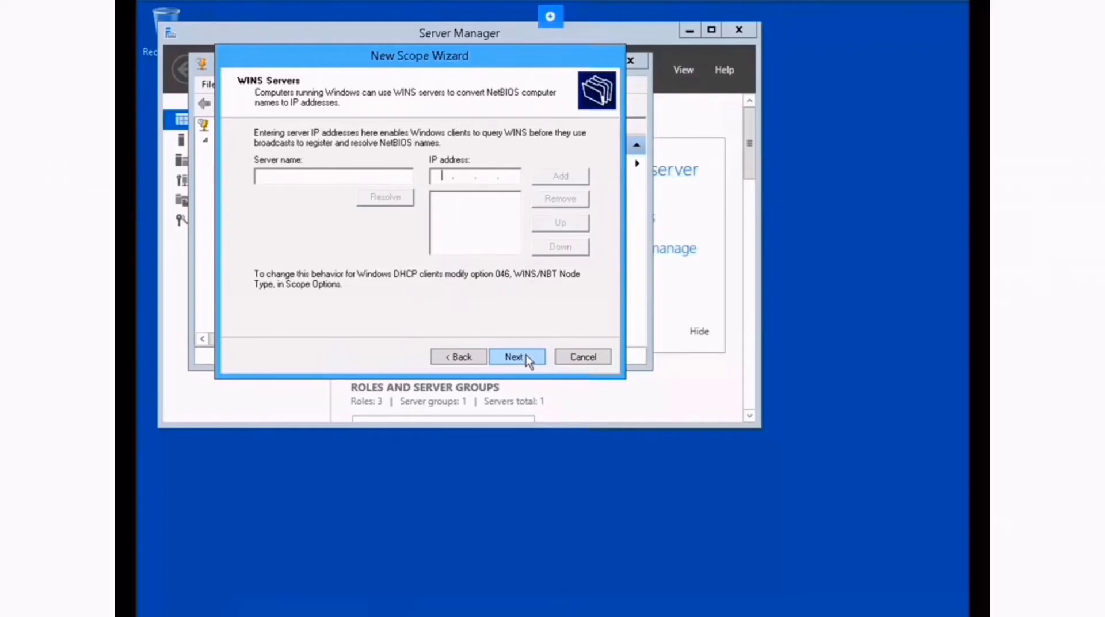
Leave the WINS servers empty and finish the scope wizard with the scope activated now.
click(526, 359)
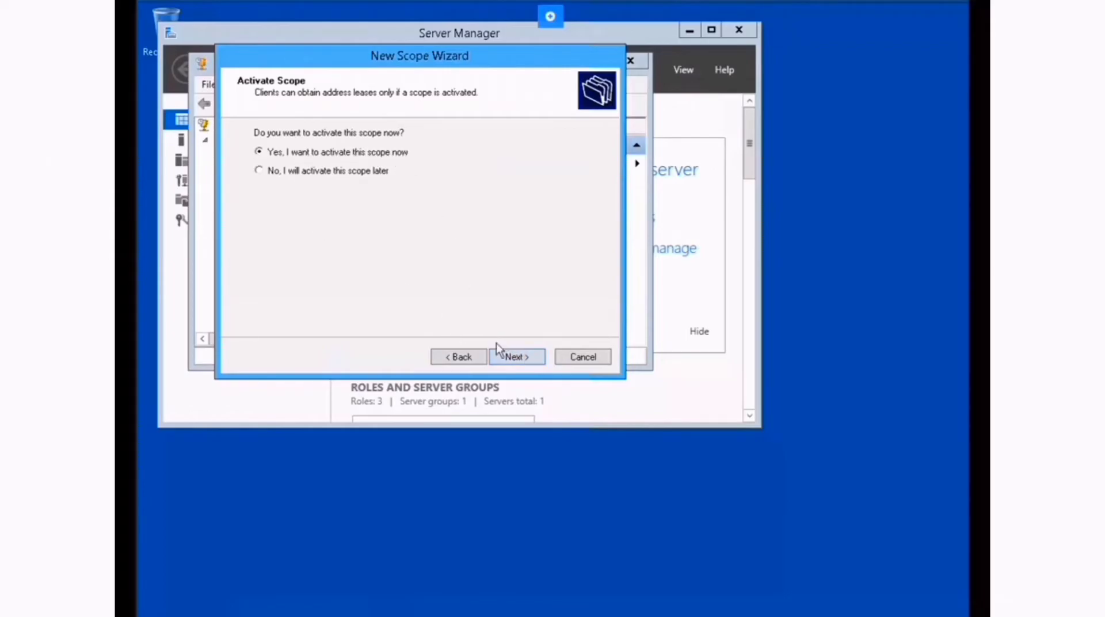
click(520, 359)
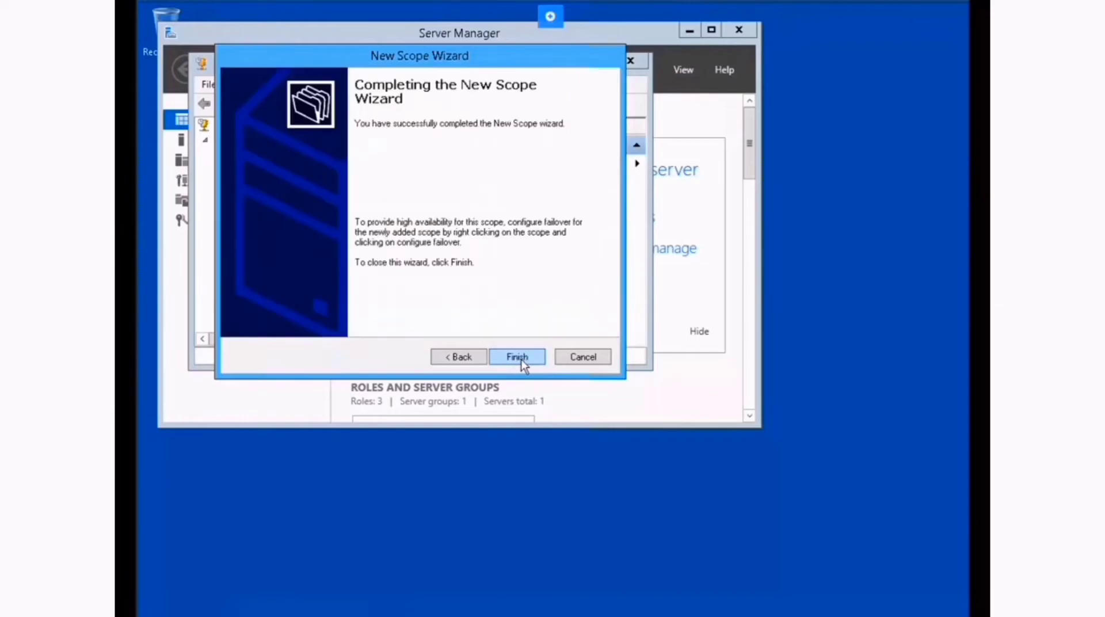
click(523, 359)
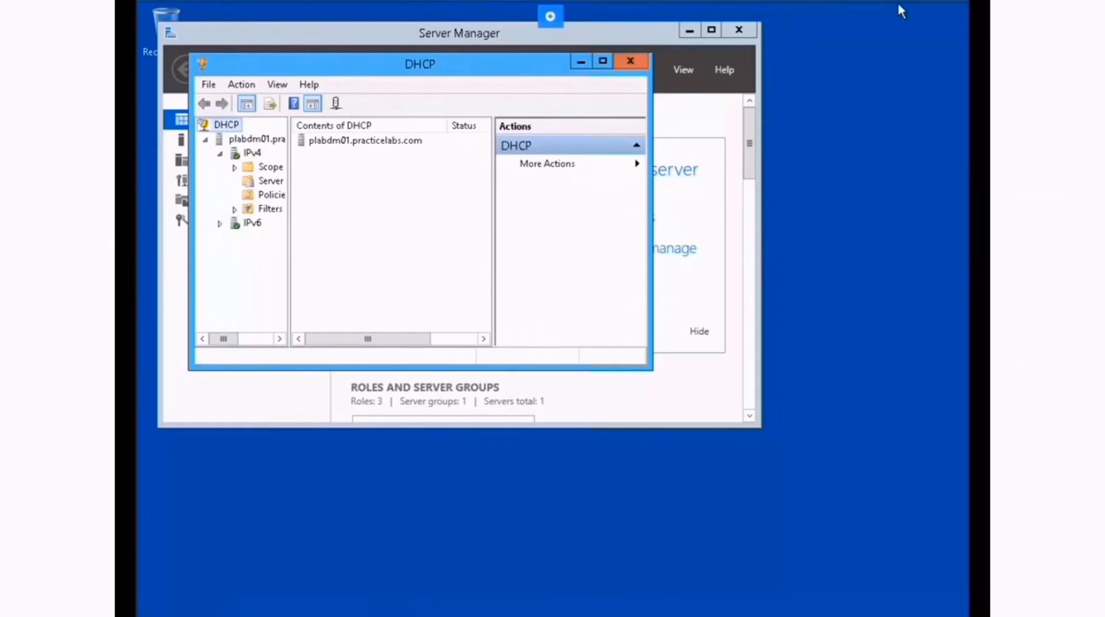
In the IPv4 properties, remove the 192.168.0.2 Ethernet connection from the DHCP server bindings, leaving 192.168.1.2 Ethernet 2 bound.
click(250, 154)
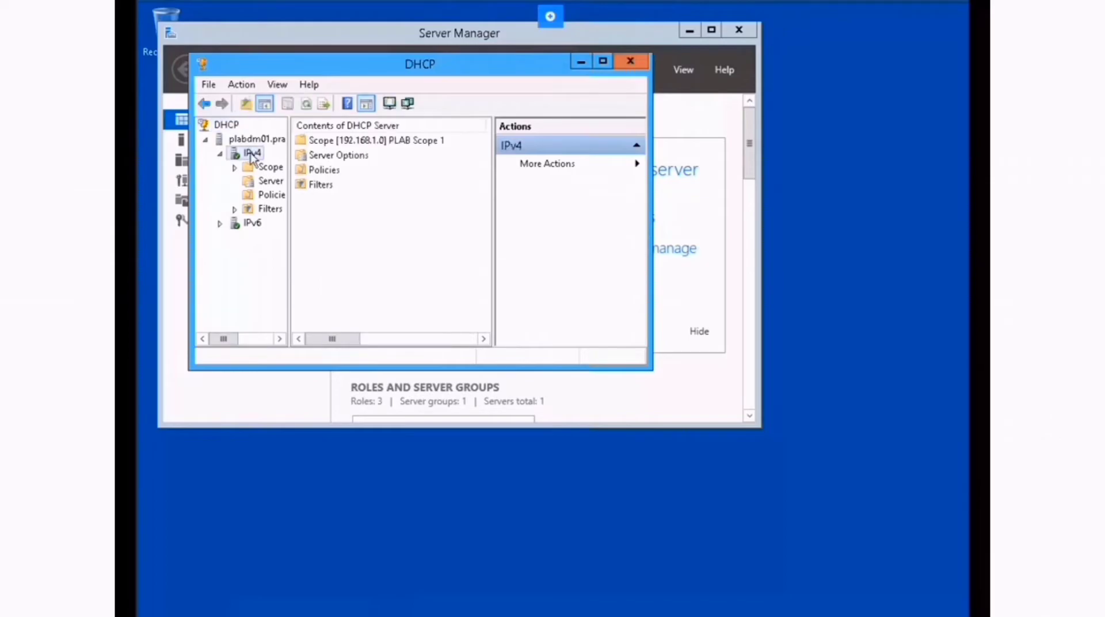
right_click(251, 154)
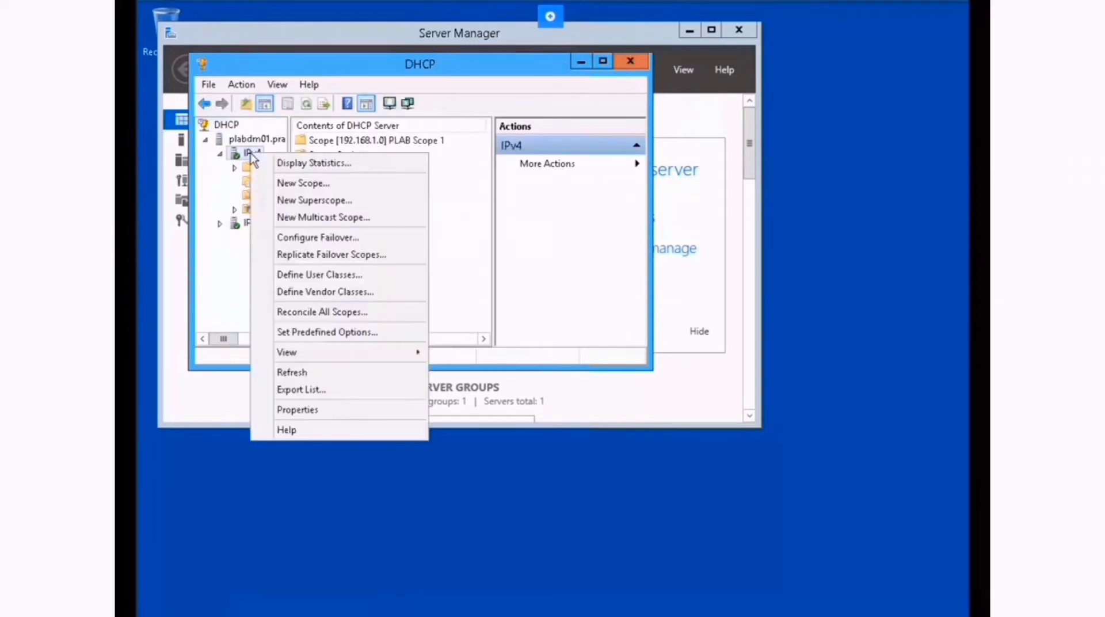
click(341, 412)
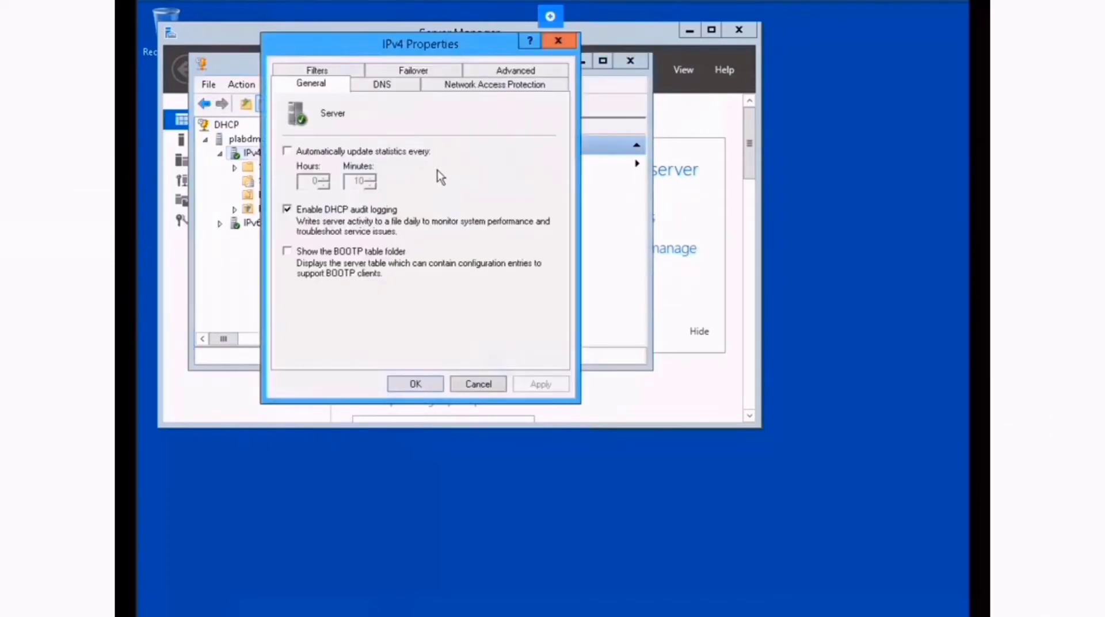
click(540, 70)
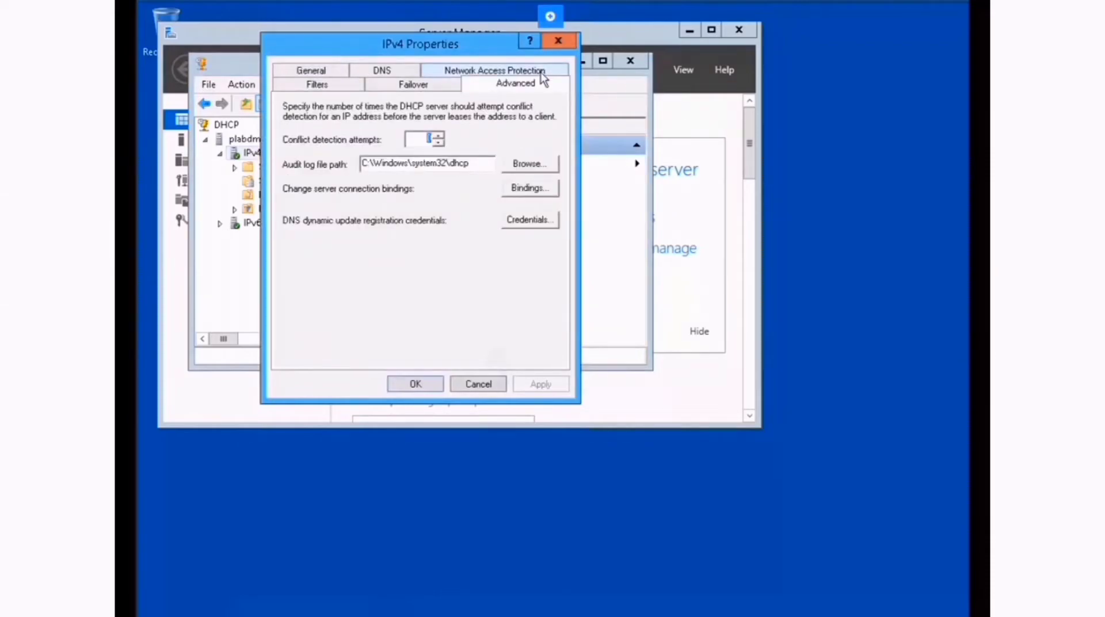
click(544, 190)
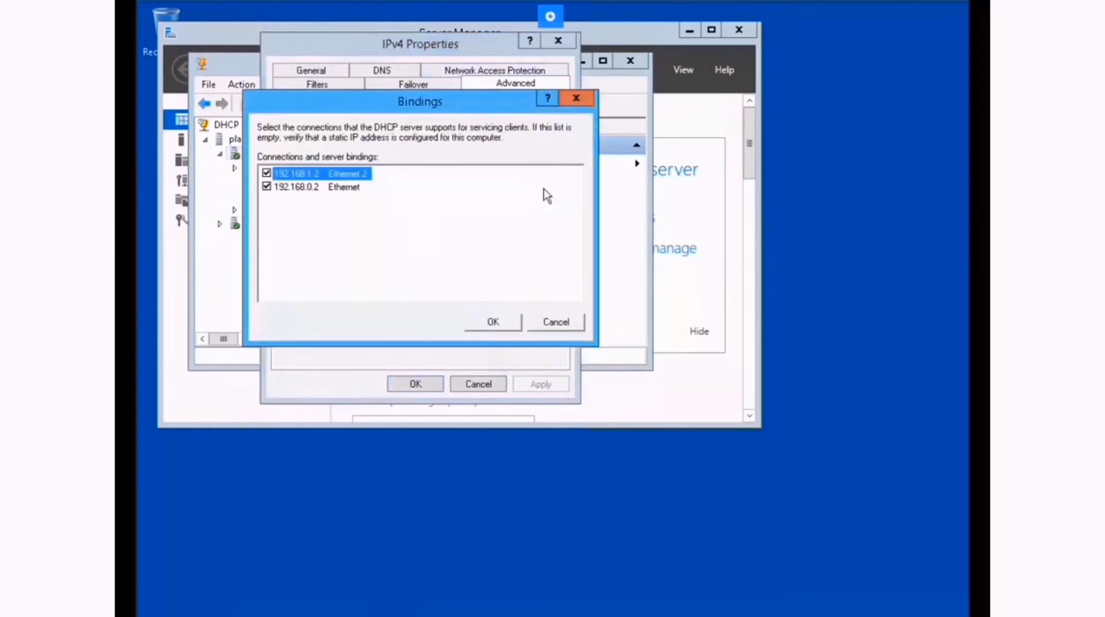
click(267, 186)
click(484, 321)
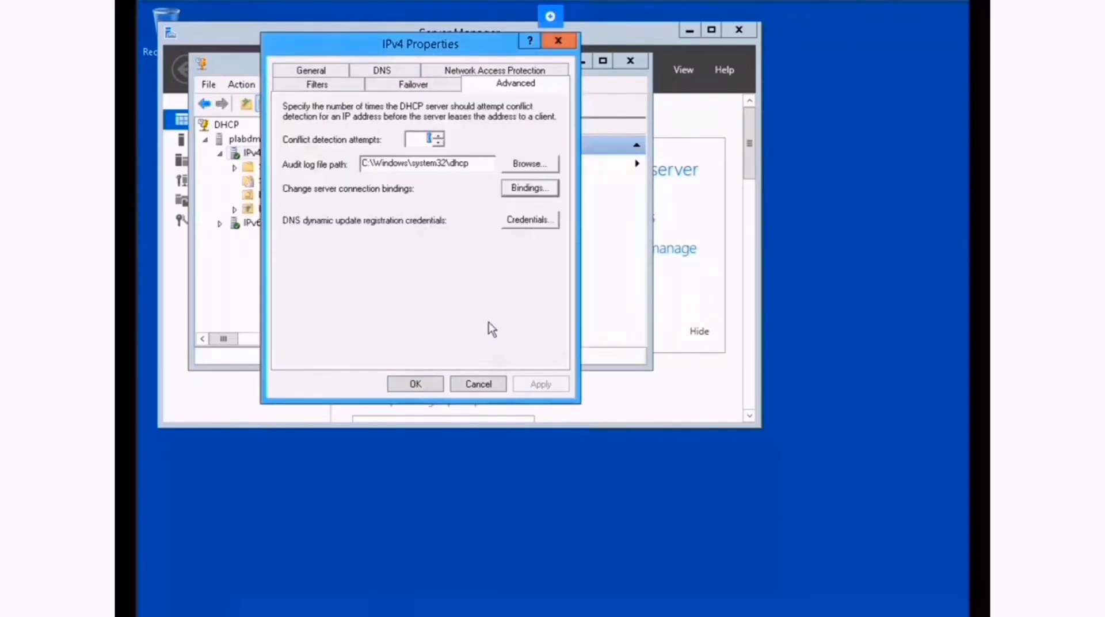
Enable Network Access Protection on all IPv4 scopes, confirm overwriting their settings, and keep Full Access for when NPS is unreachable.
click(549, 72)
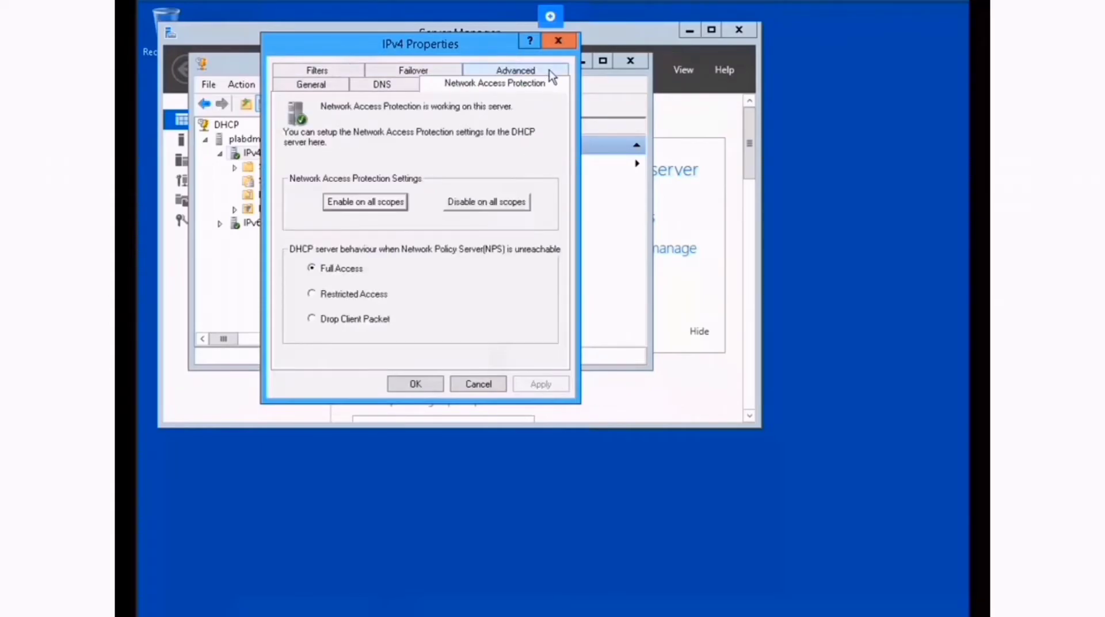
click(394, 204)
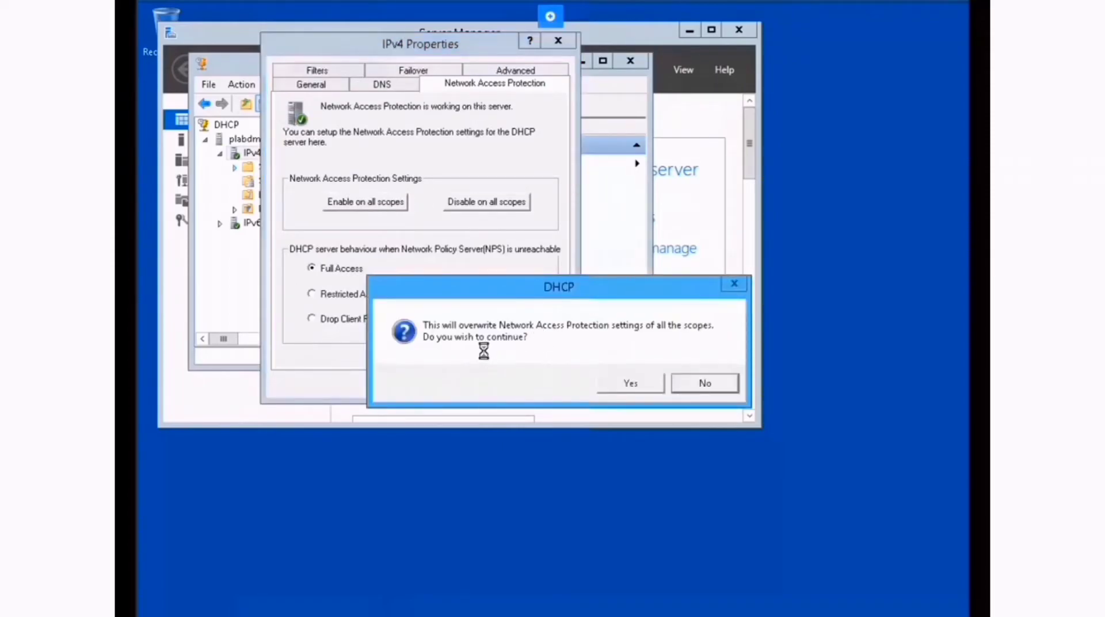
click(629, 383)
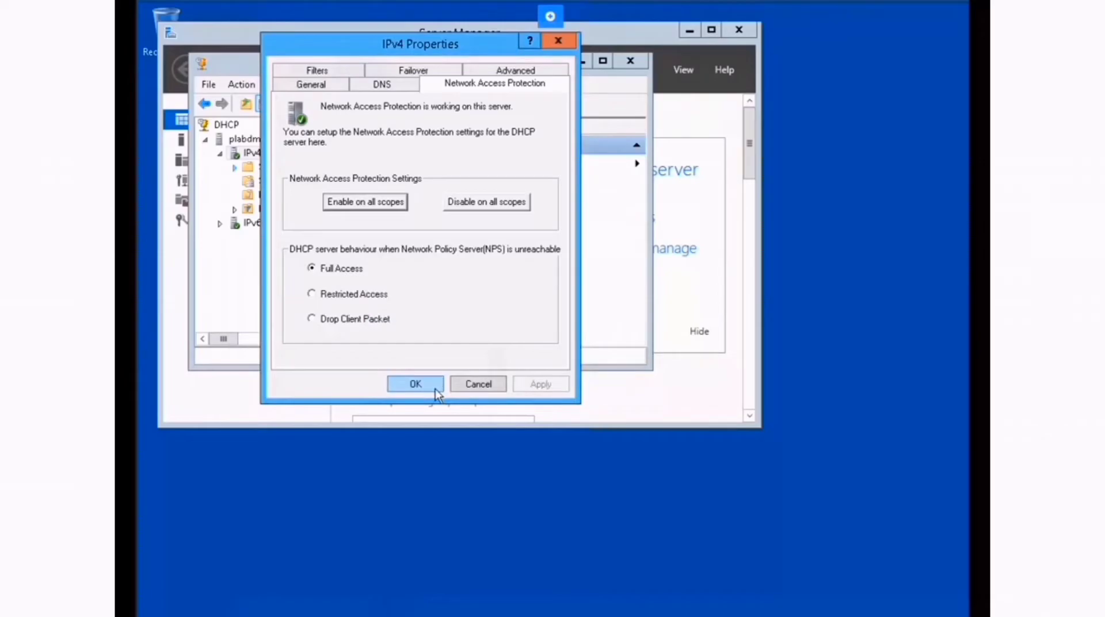
click(416, 384)
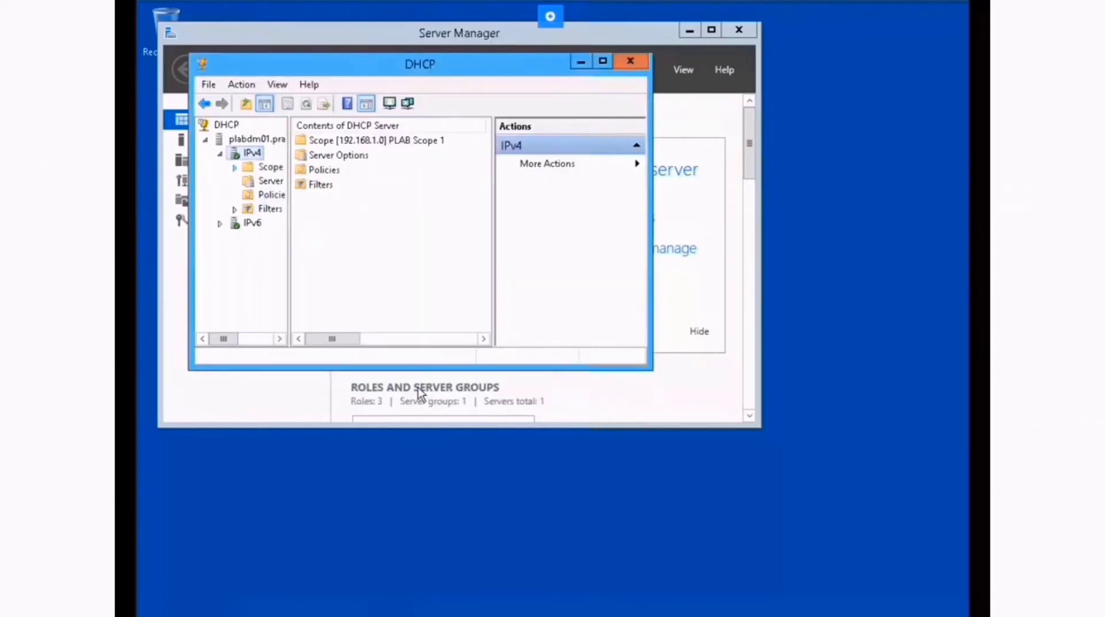
Check the Network Access Protection settings in the properties of PLAB Scope 1.
click(235, 169)
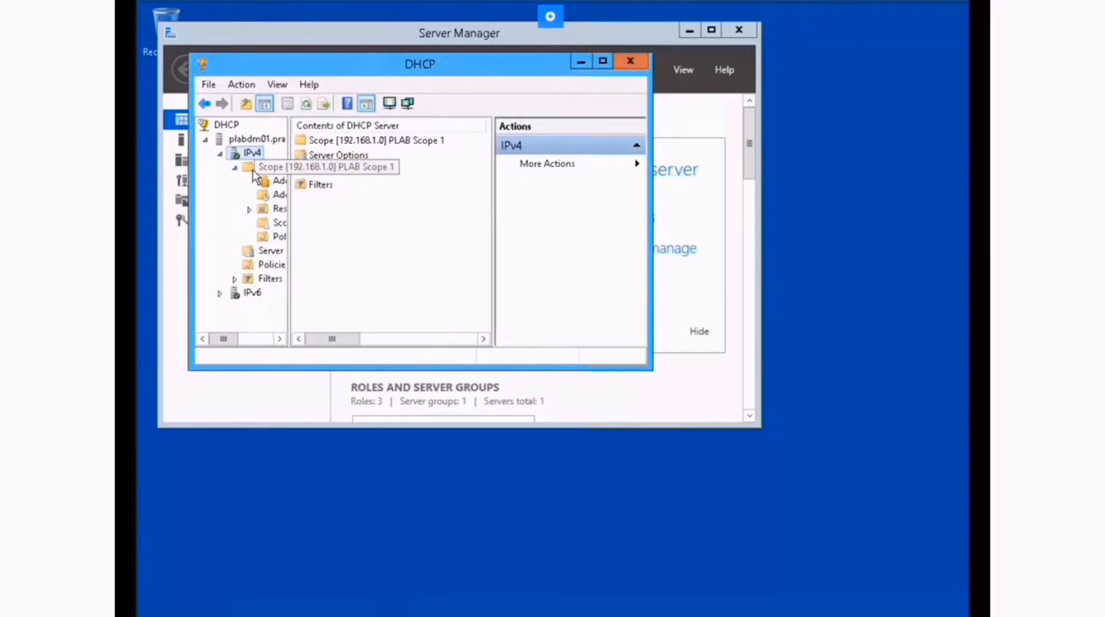
click(254, 173)
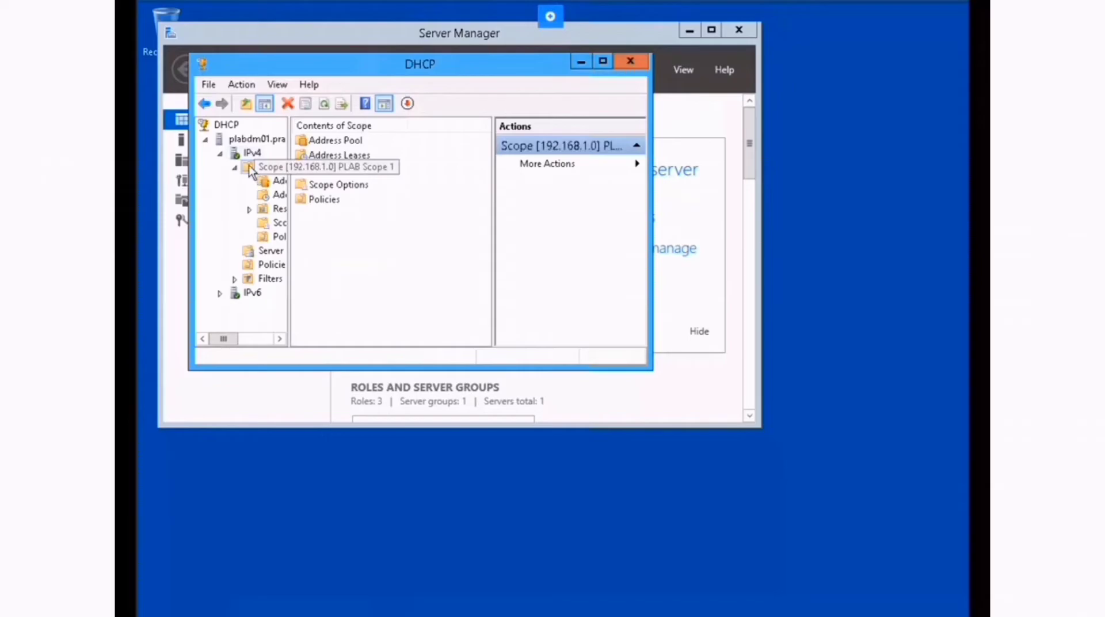
right_click(253, 172)
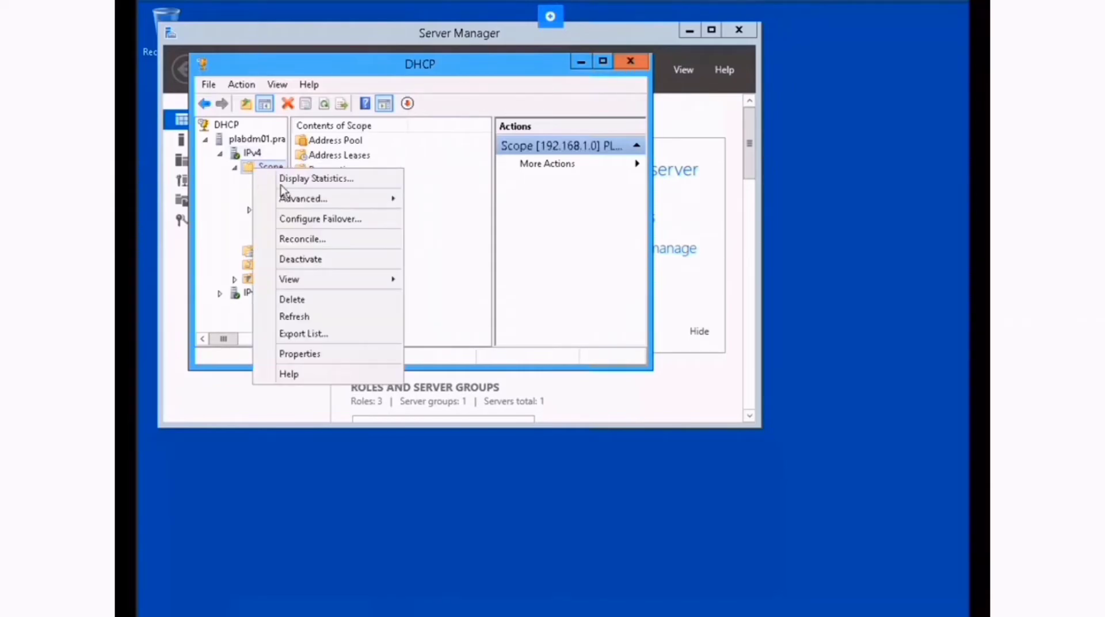
click(333, 355)
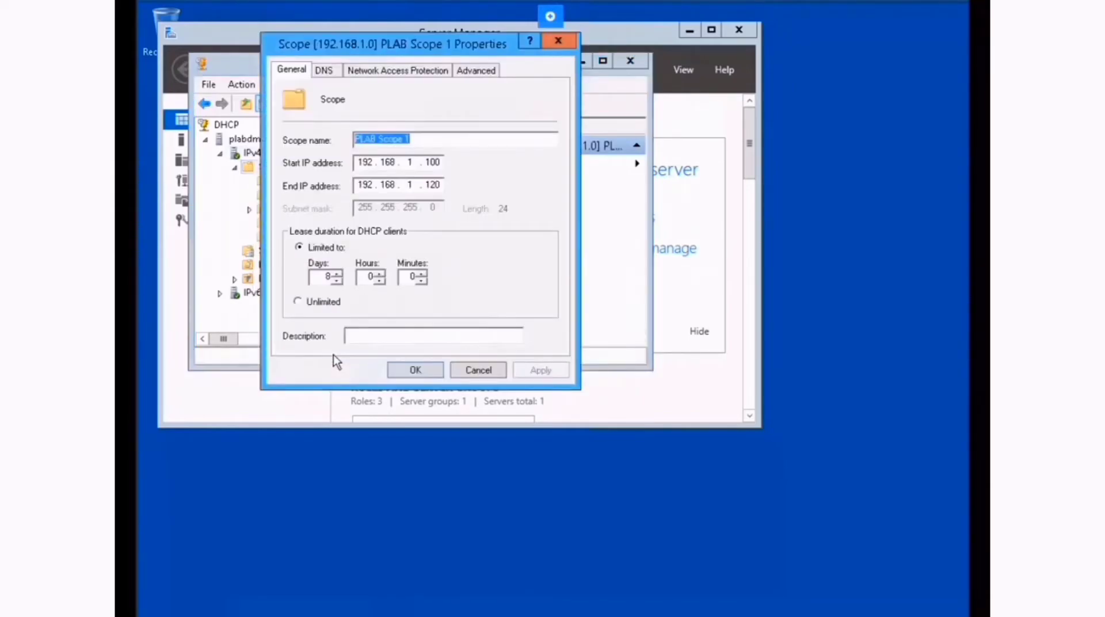
click(415, 73)
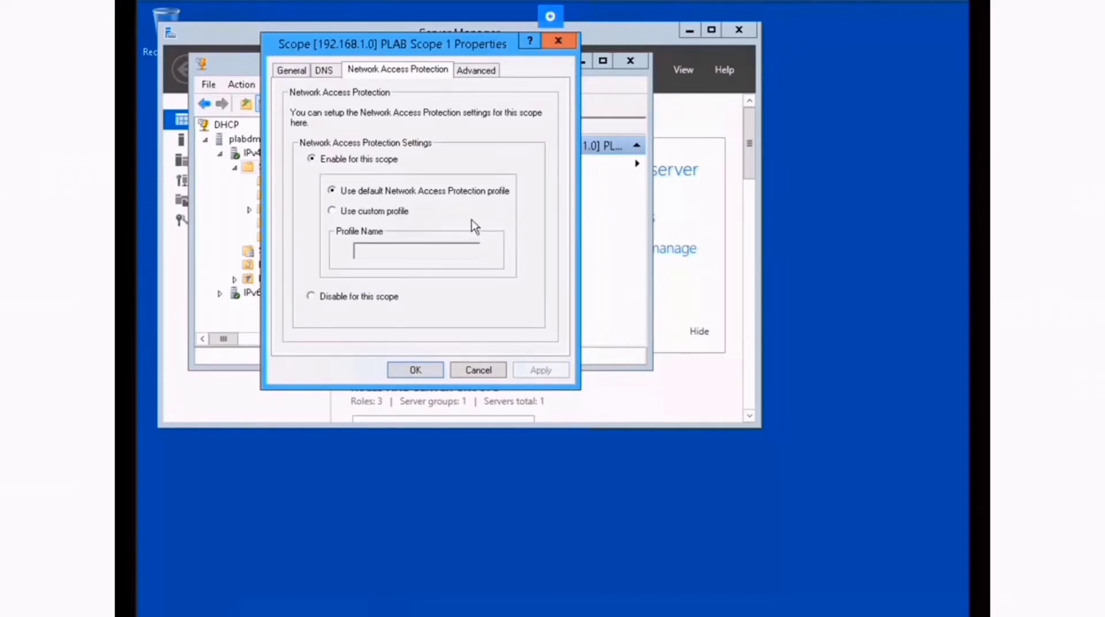
click(415, 370)
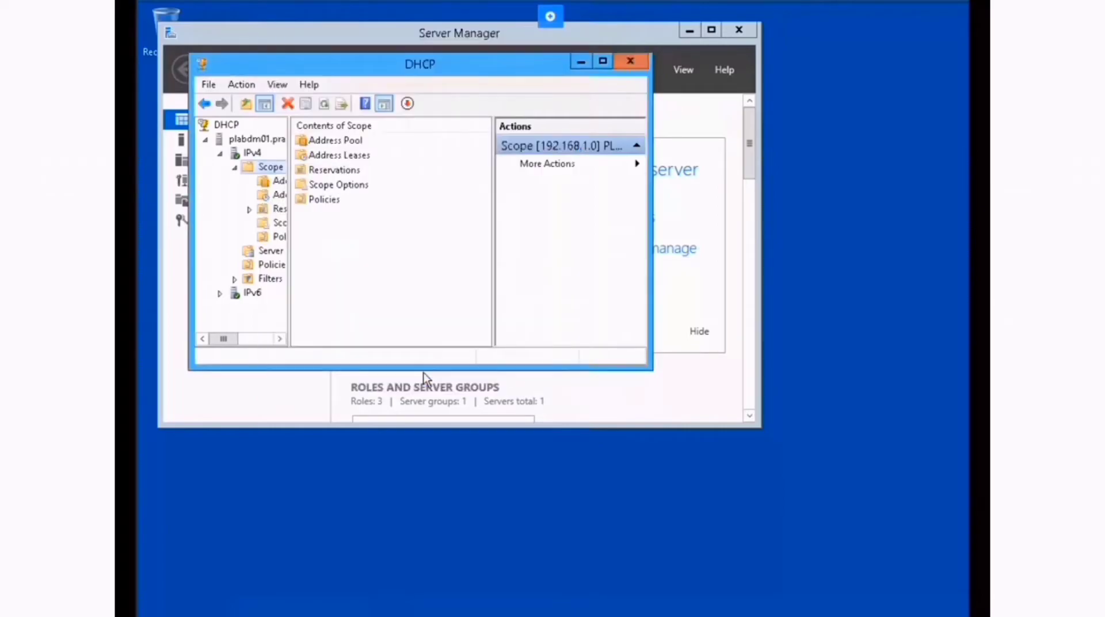
Close the DHCP console and open the Network Policy Server console from Server Manager.
click(631, 60)
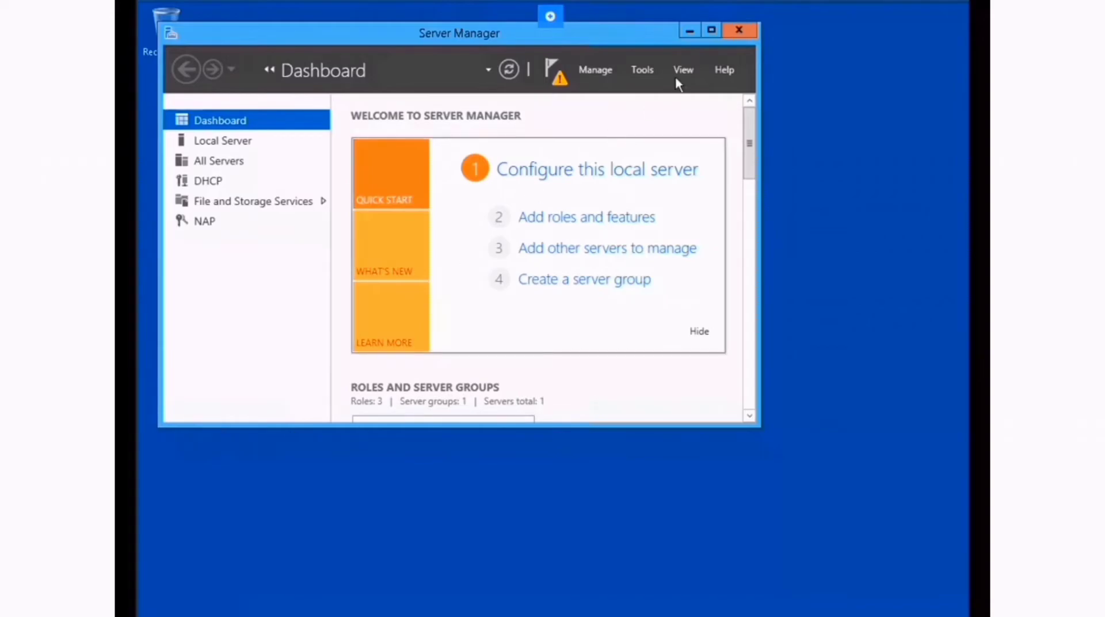
click(644, 71)
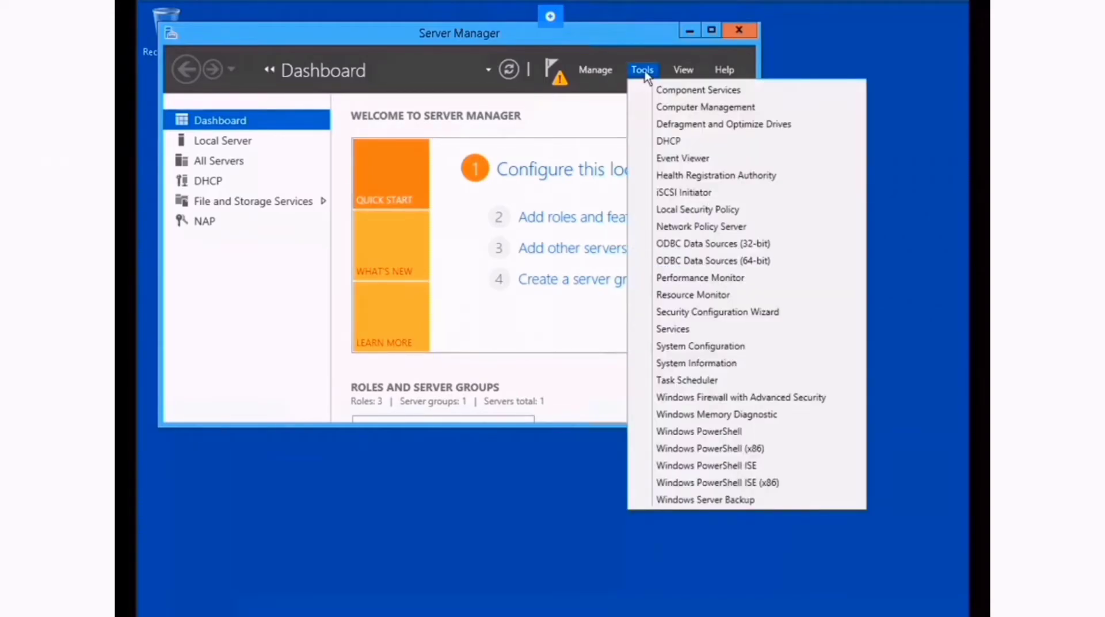
click(756, 227)
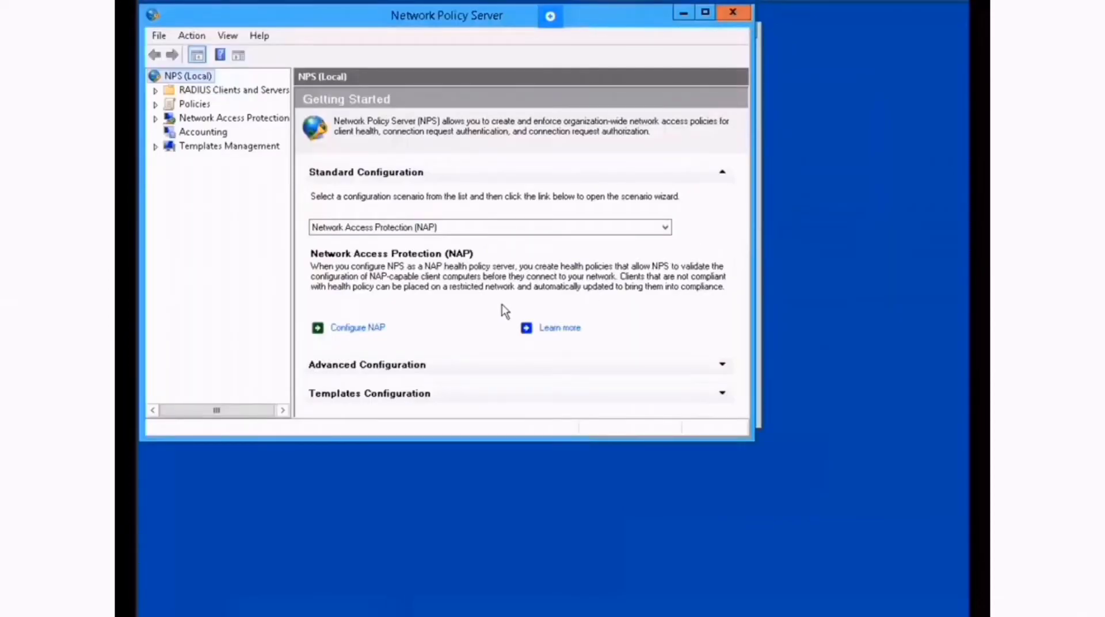
In the Windows Security Health Validator's Default Configuration, turn off the requirements for an antivirus application and an antispyware application on Windows 8/Windows 7 clients.
click(155, 119)
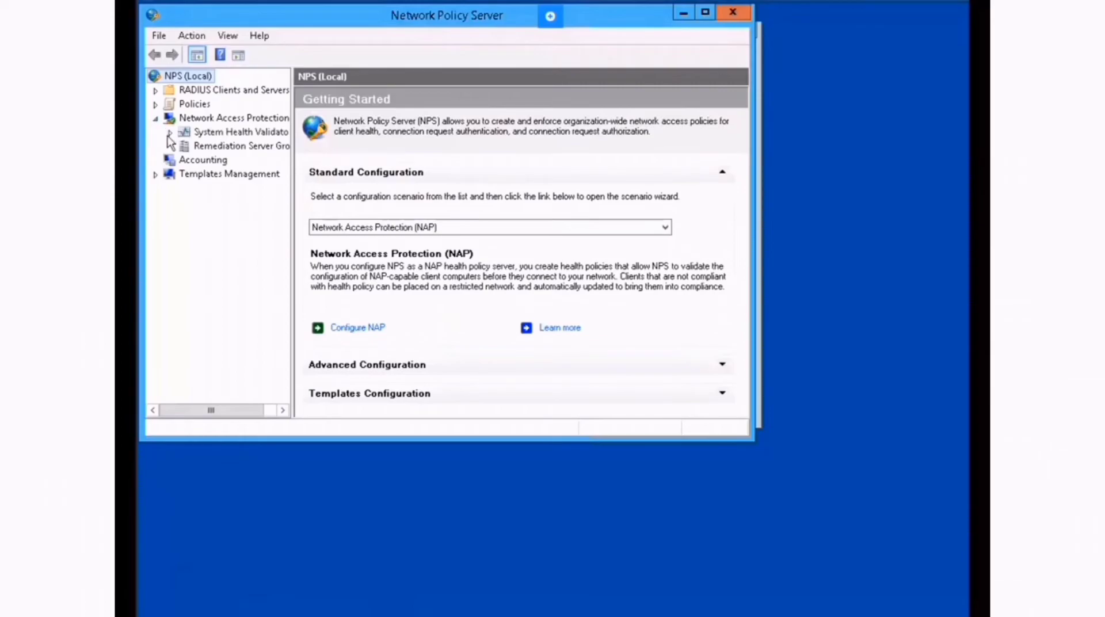
click(170, 132)
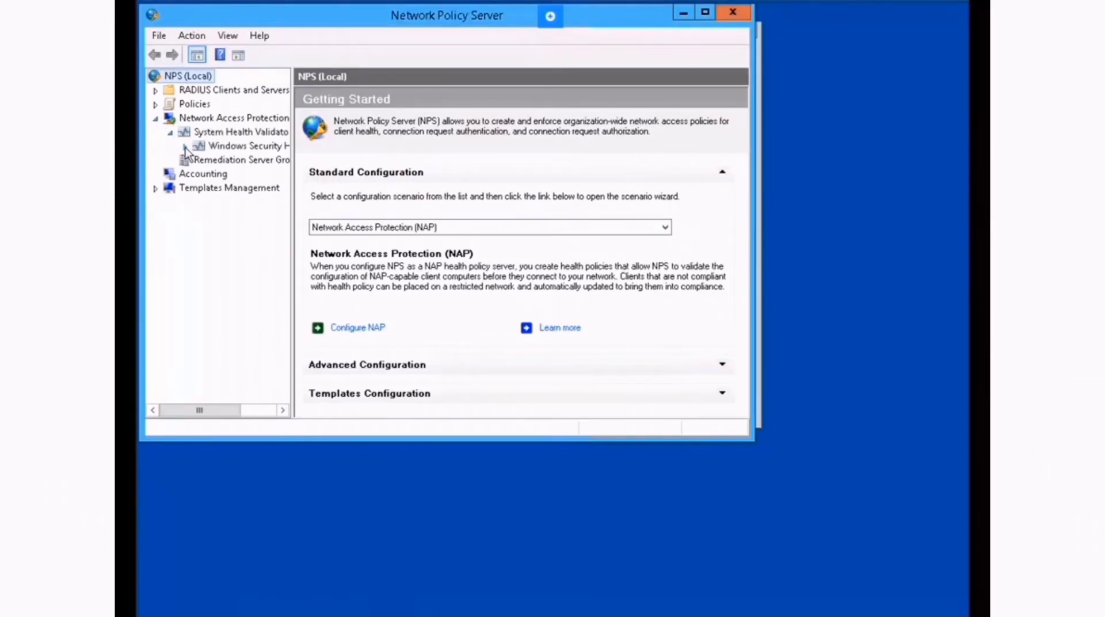
click(185, 147)
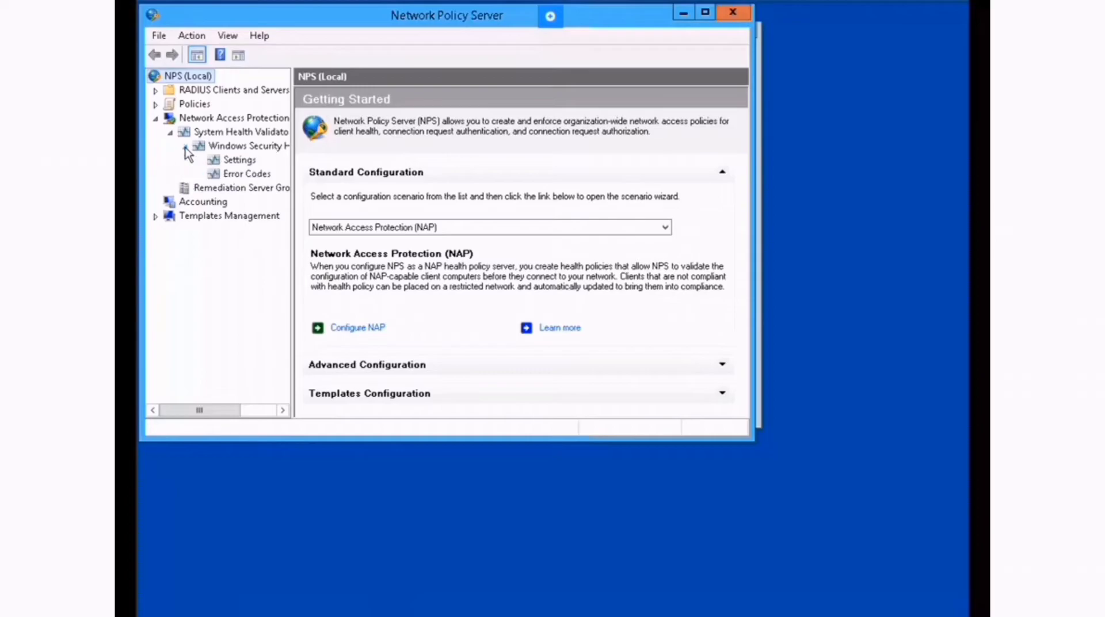
click(236, 161)
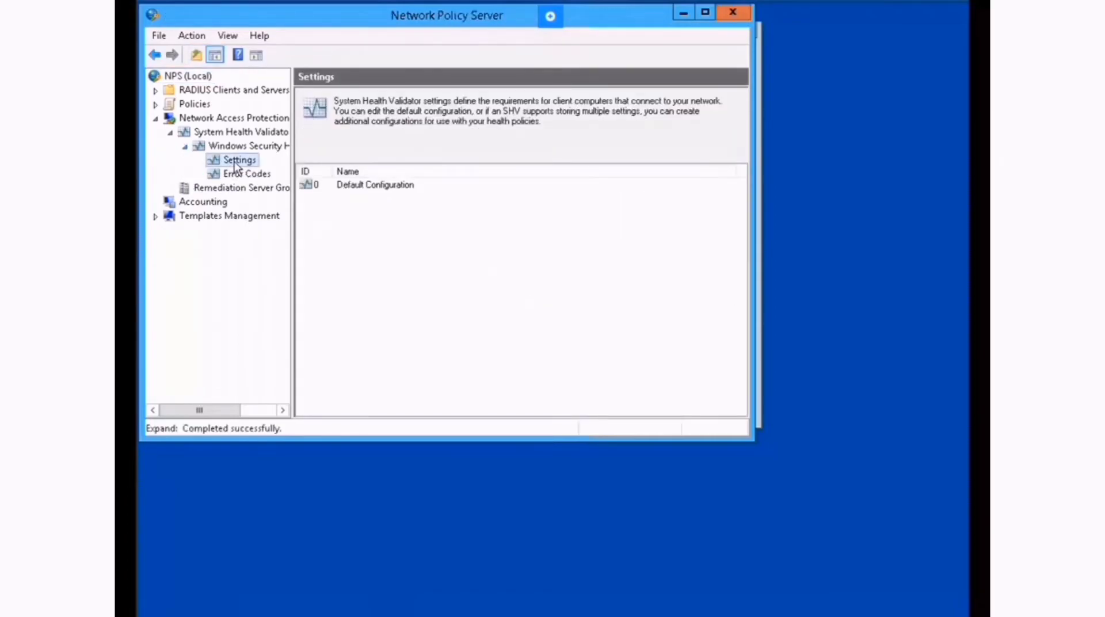
right_click(397, 186)
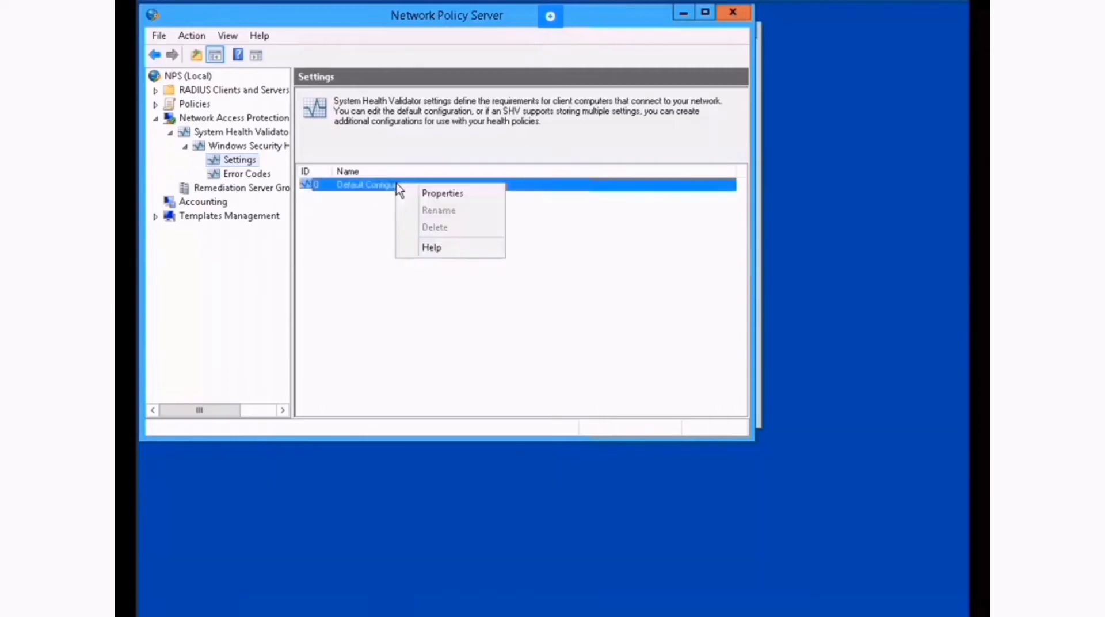
click(472, 198)
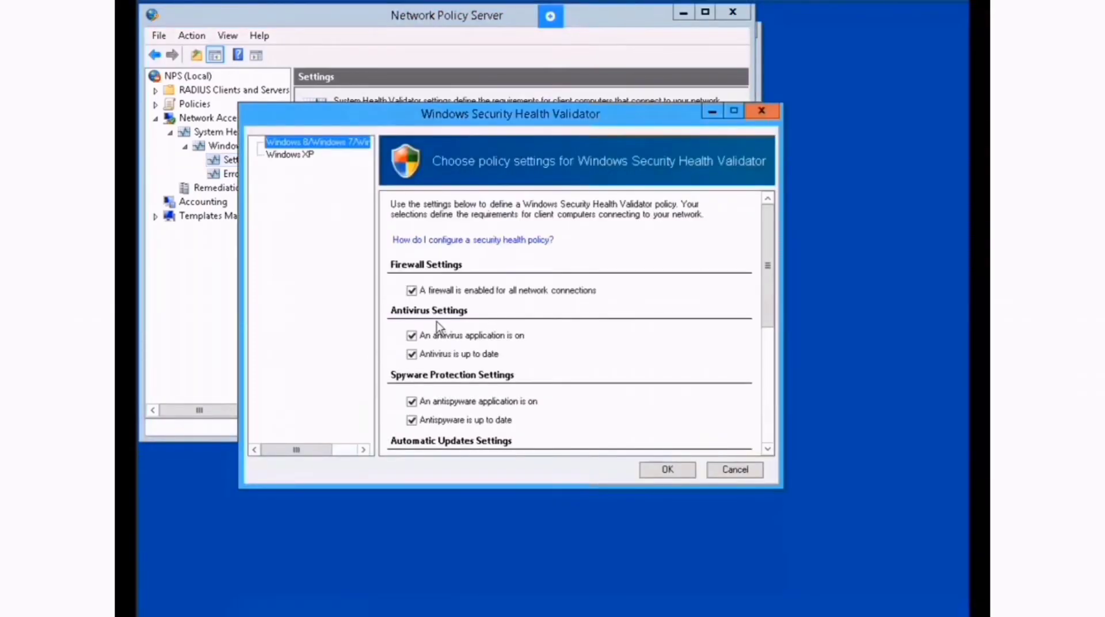
click(412, 336)
click(412, 401)
scroll(455, 340, down, 5)
scroll(461, 323, up, 5)
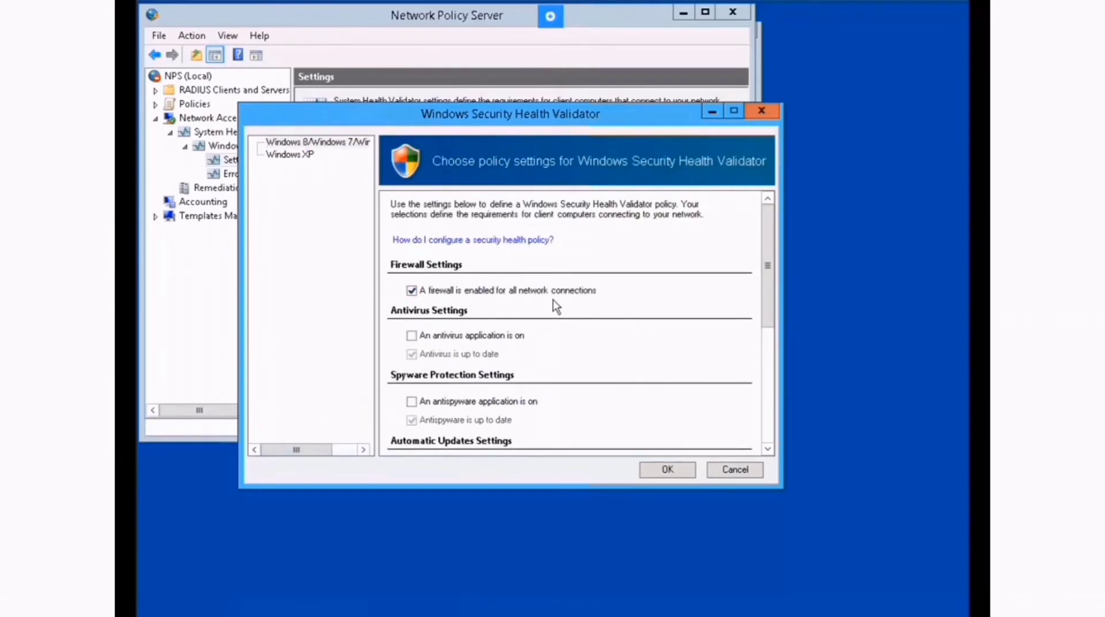
scroll(534, 323, down, 5)
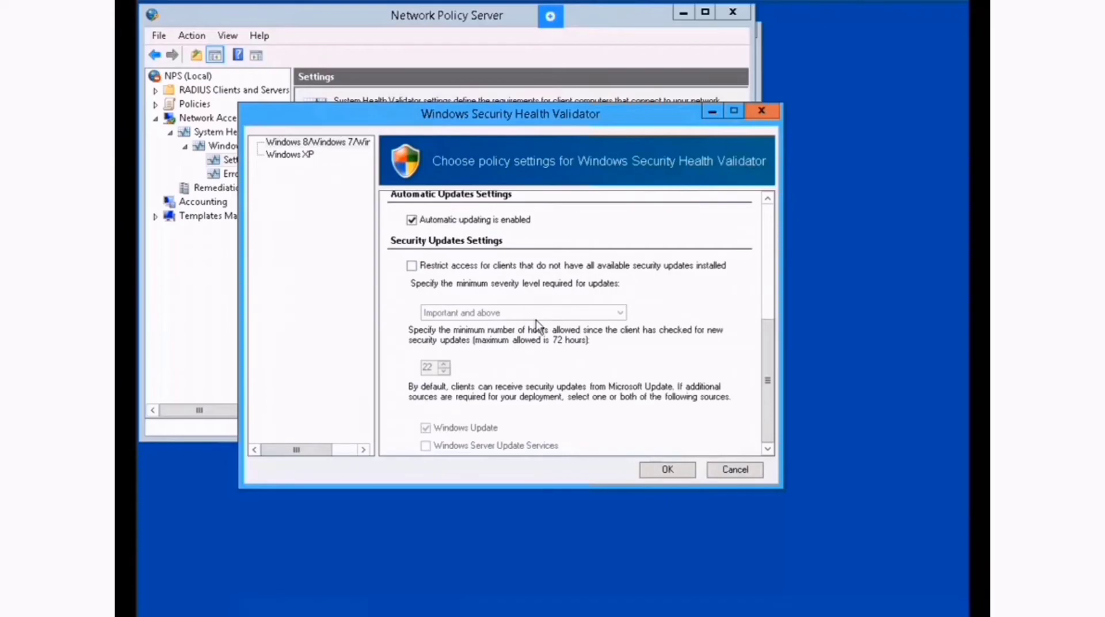
click(667, 469)
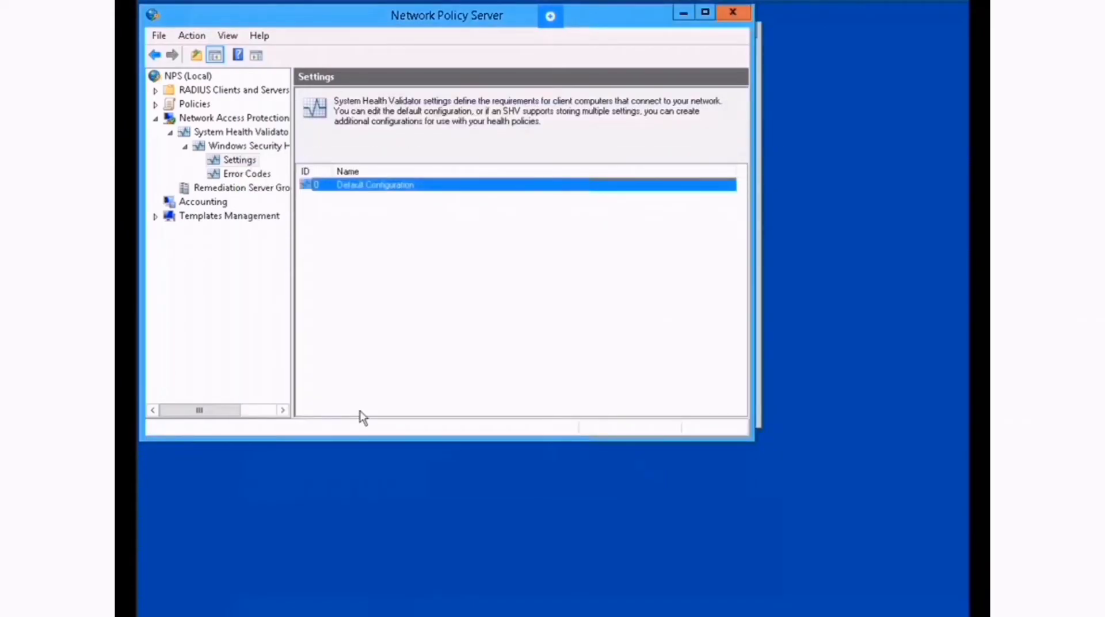
Create a remediation server group named REMSrv containing a server with the friendly name REMSrv and the resolved IP address 192.168.1.2.
right_click(228, 191)
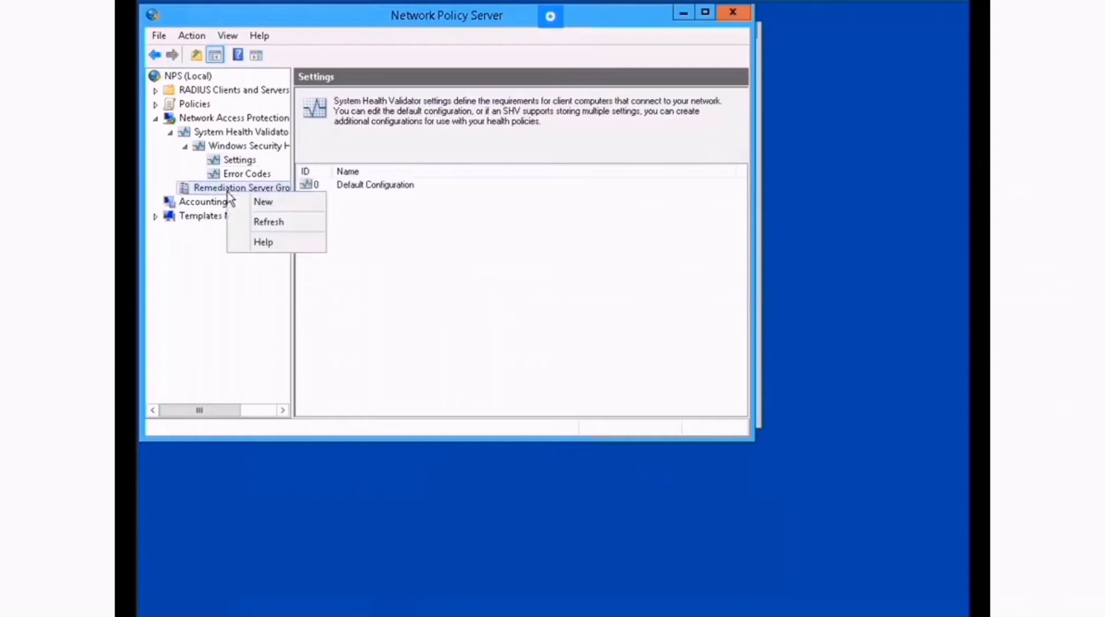
click(264, 202)
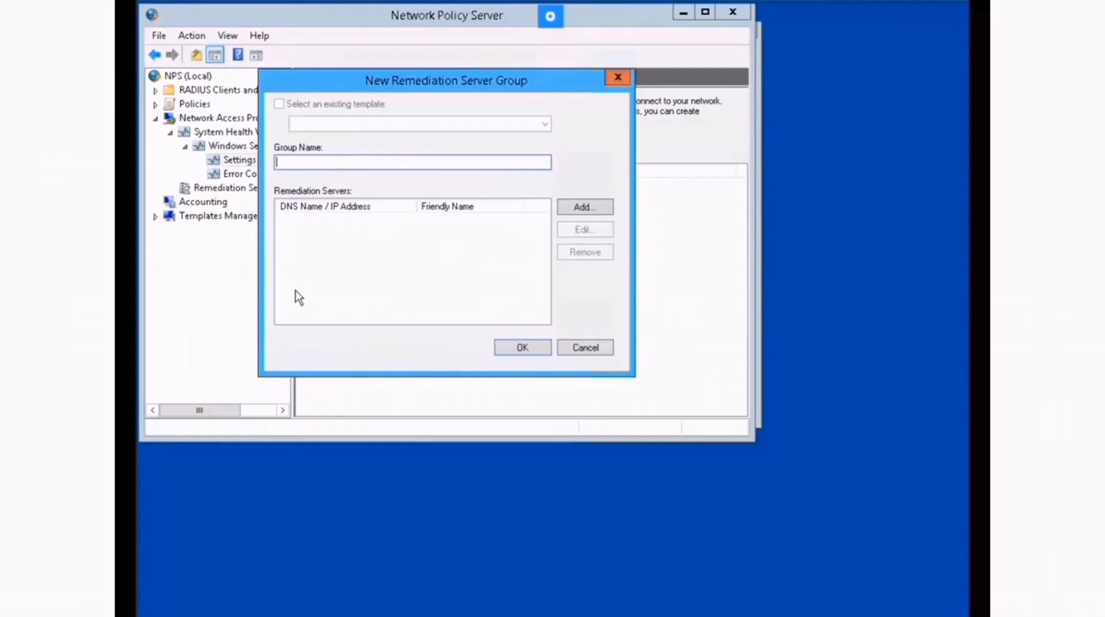
text(REMSRV)
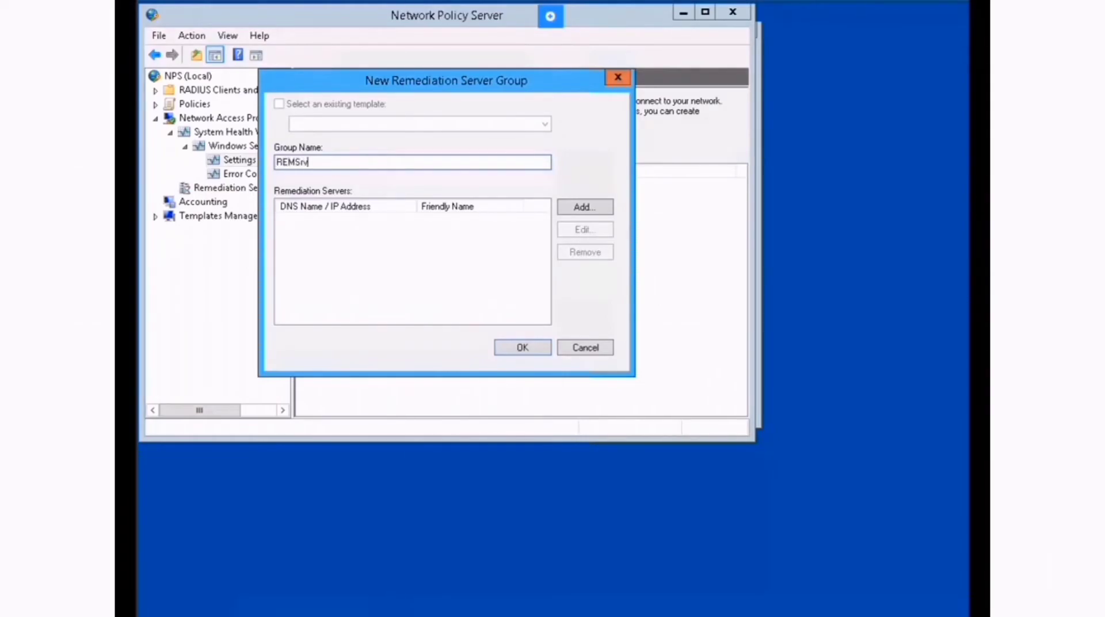
click(596, 211)
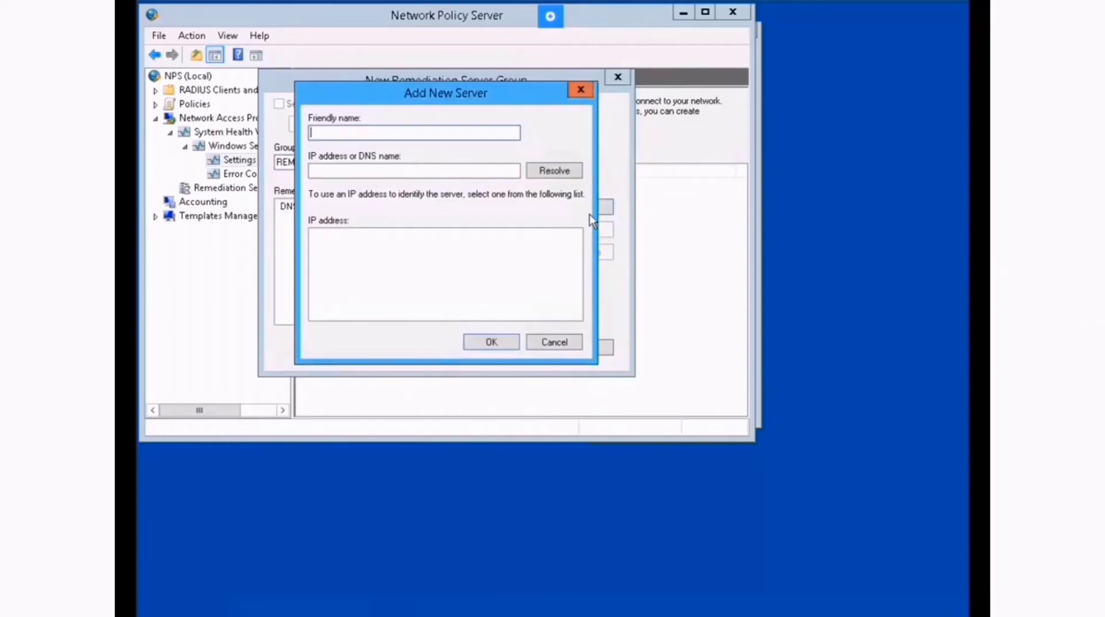
text(REMSrv)
click(348, 170)
text(1)
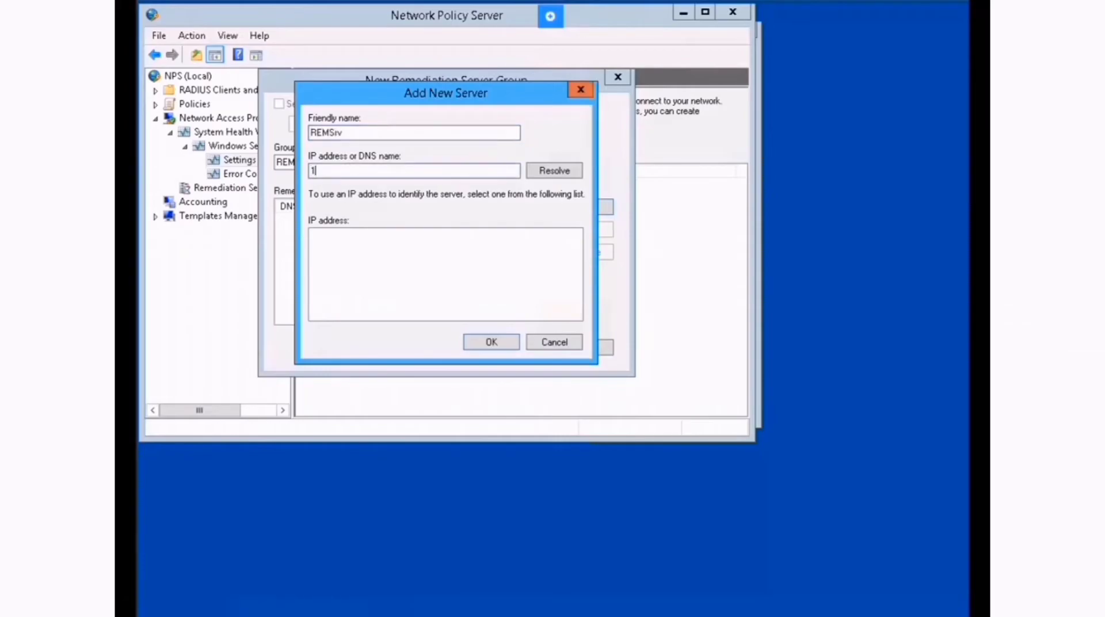
text(92.168.1.2)
click(564, 175)
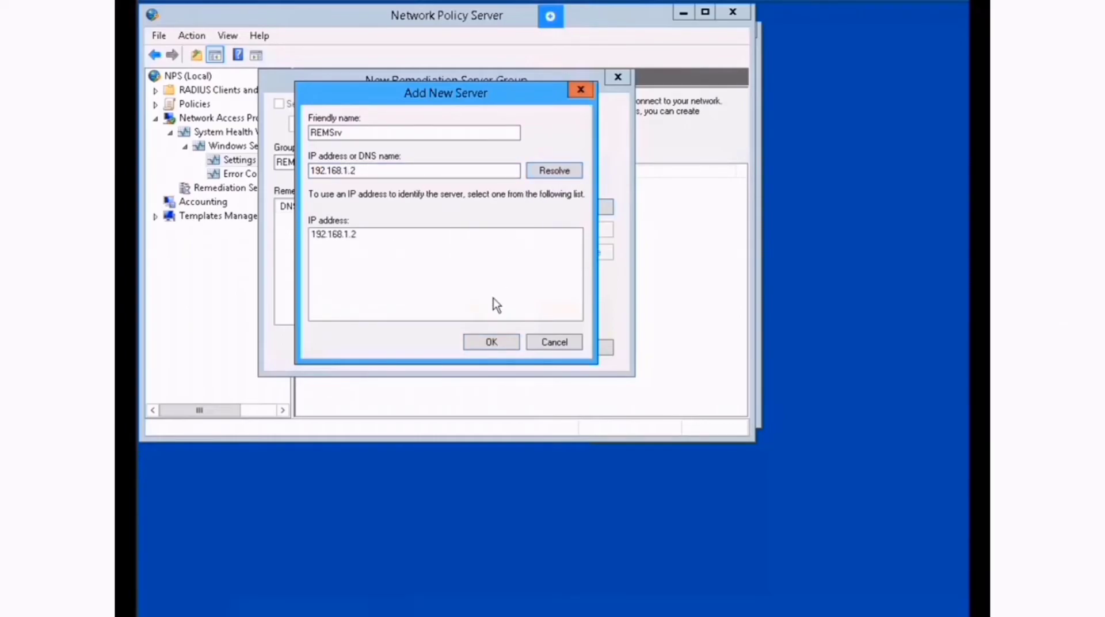
click(492, 345)
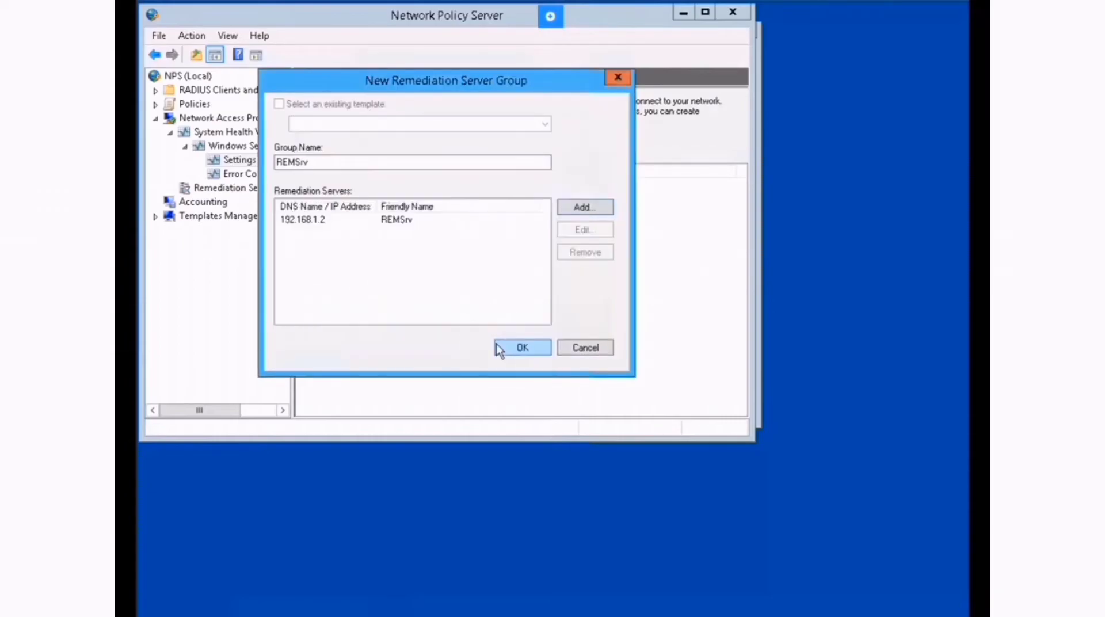
click(521, 348)
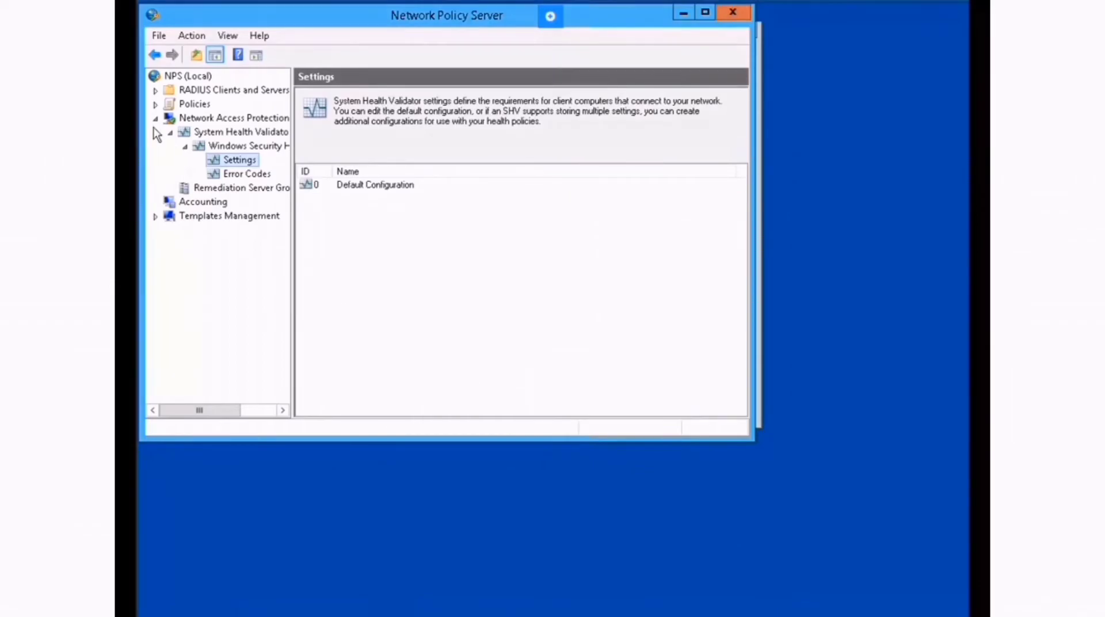
Create a health policy named Compliant for clients passing all SHV checks, using the Windows Security Health Validator.
click(157, 104)
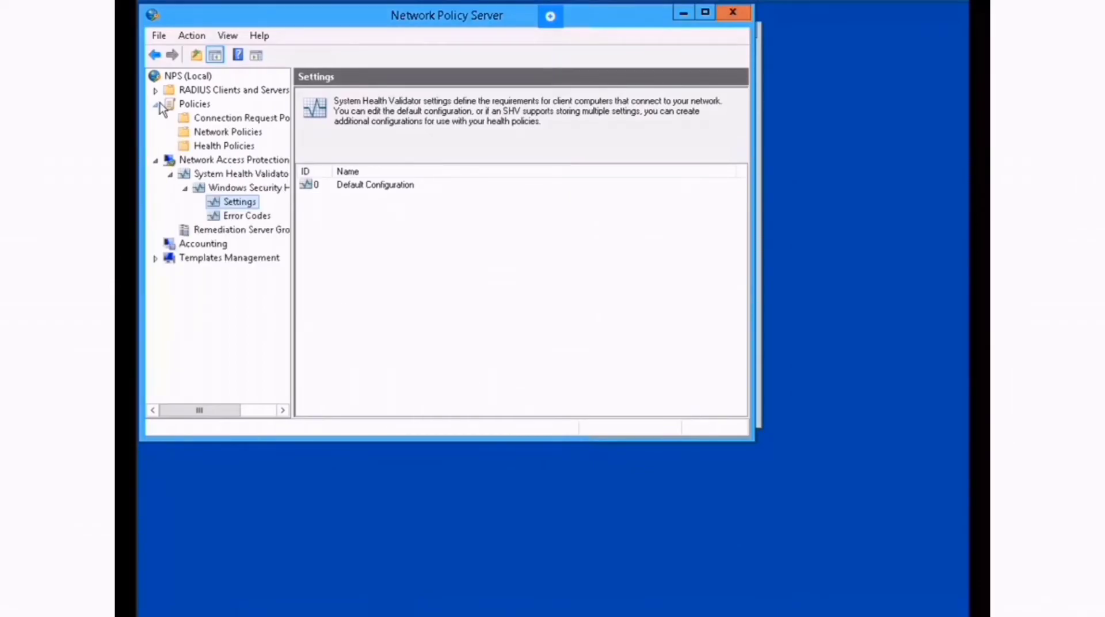
click(222, 147)
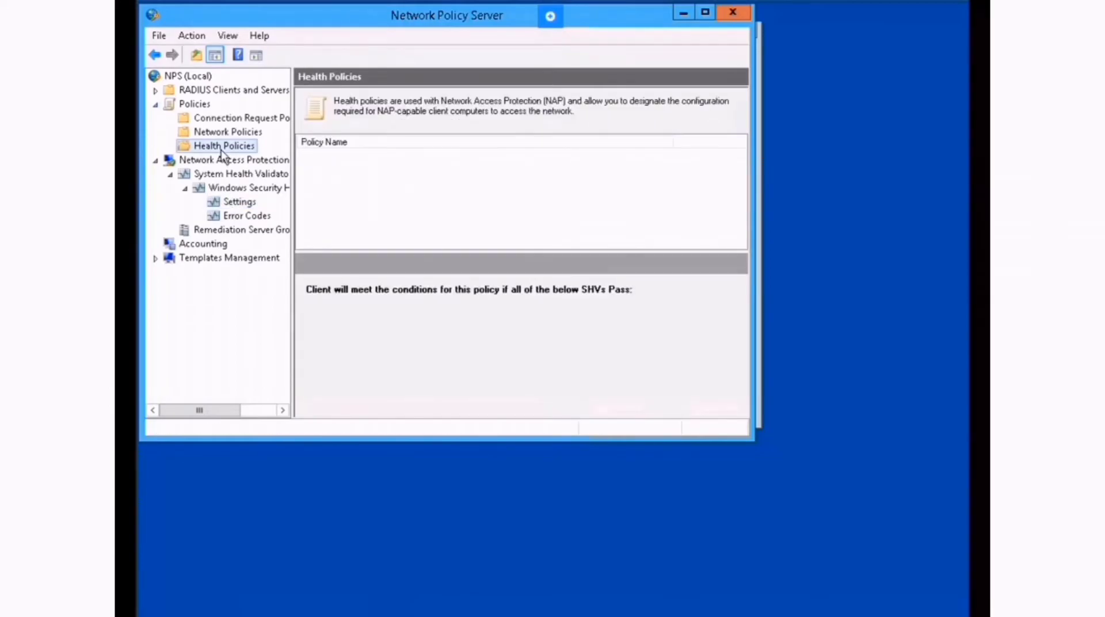
right_click(221, 150)
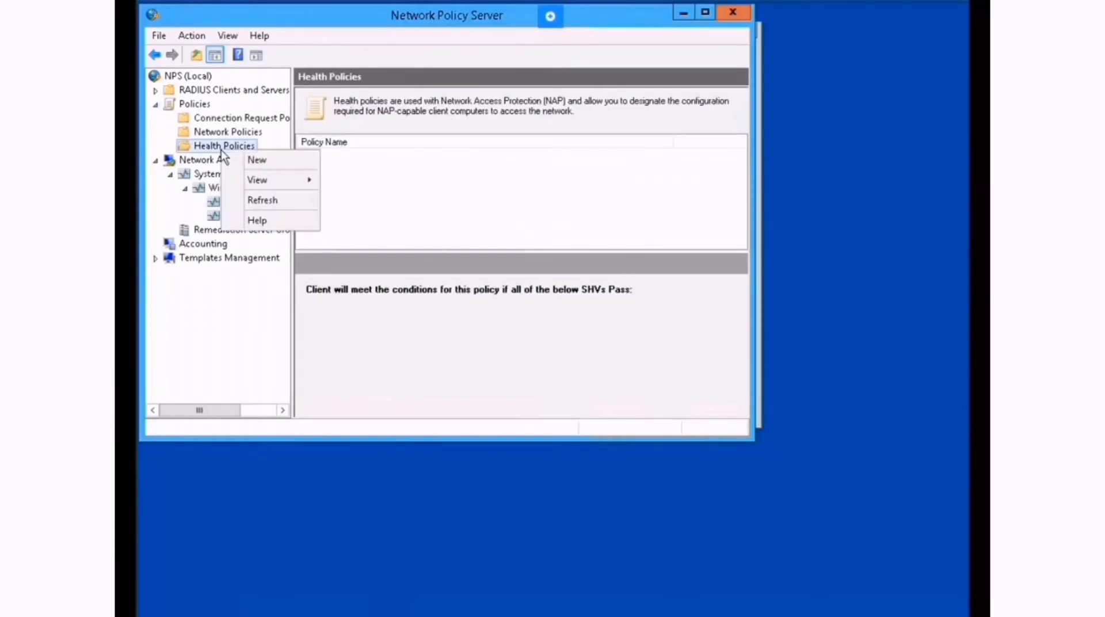
click(264, 163)
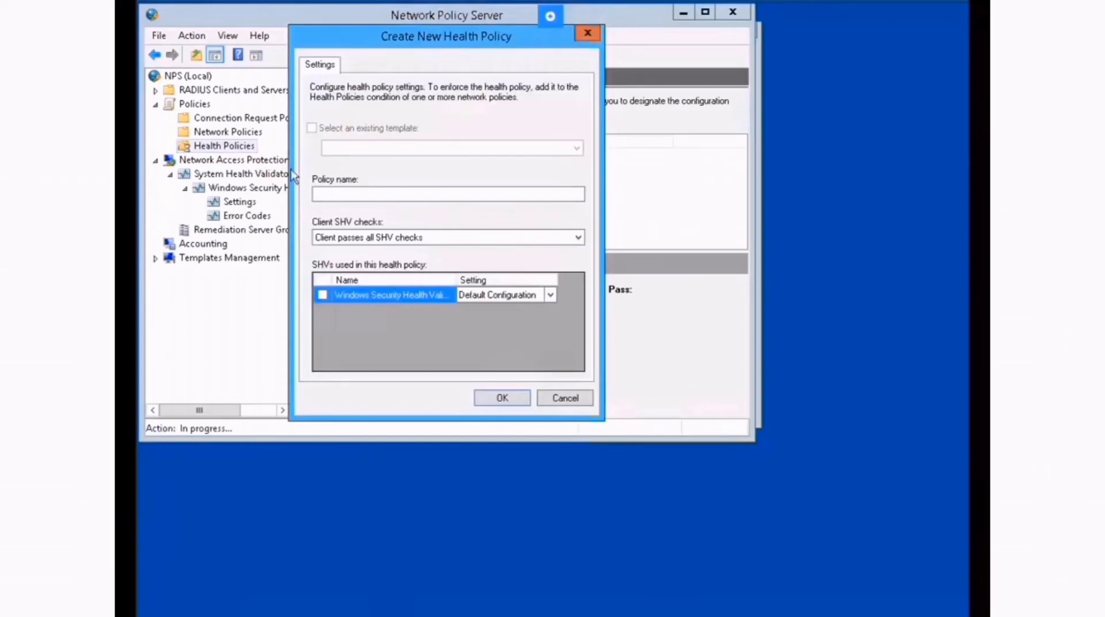
click(374, 194)
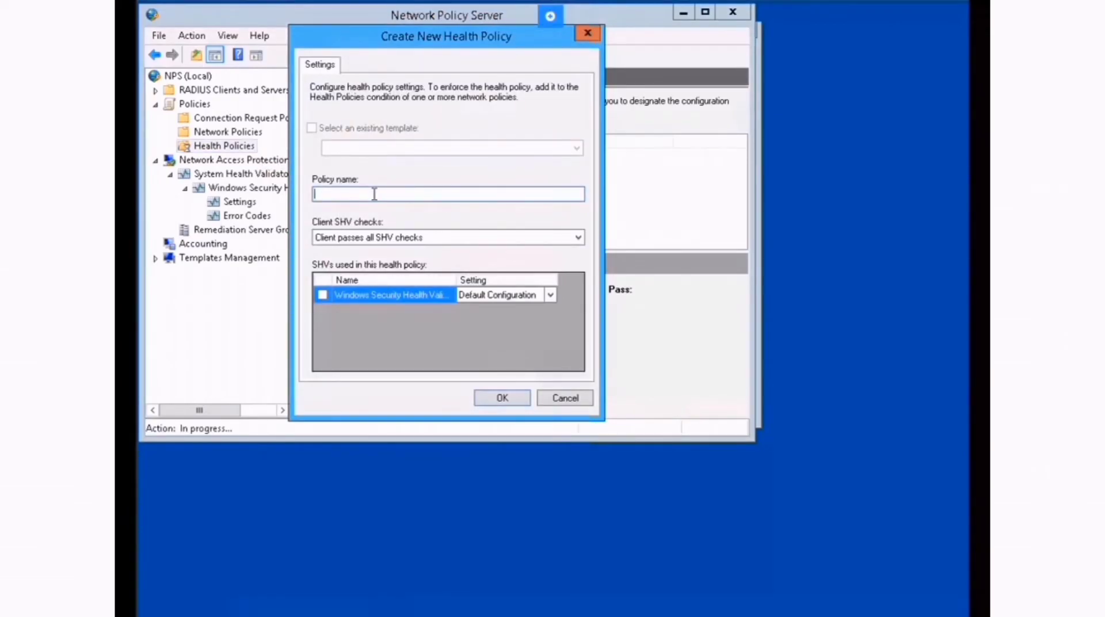
text(Compliant)
click(325, 297)
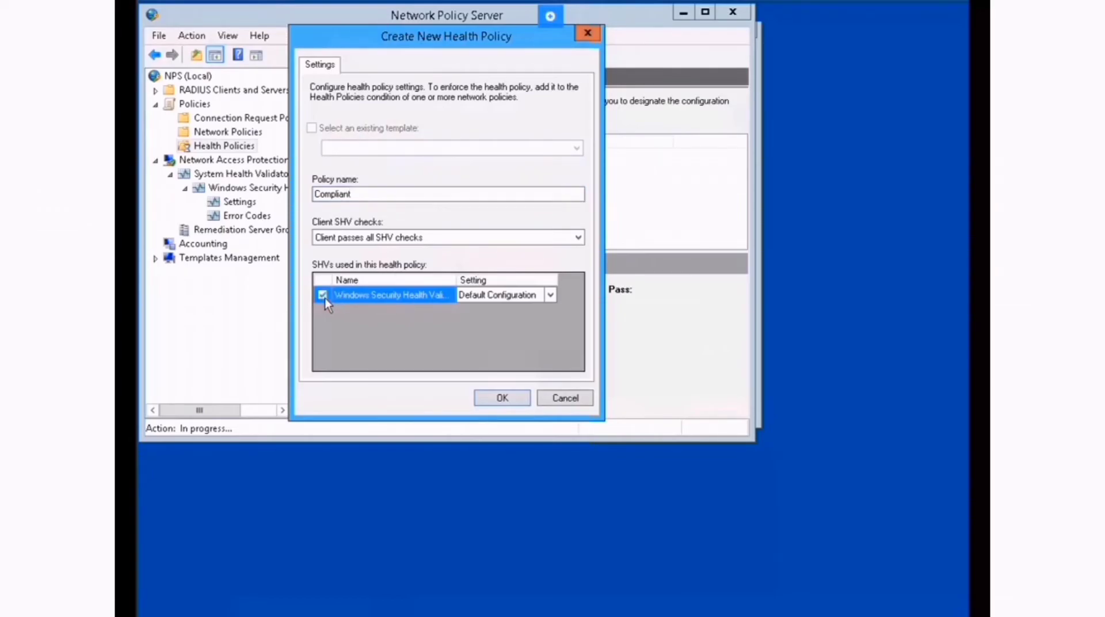
click(502, 398)
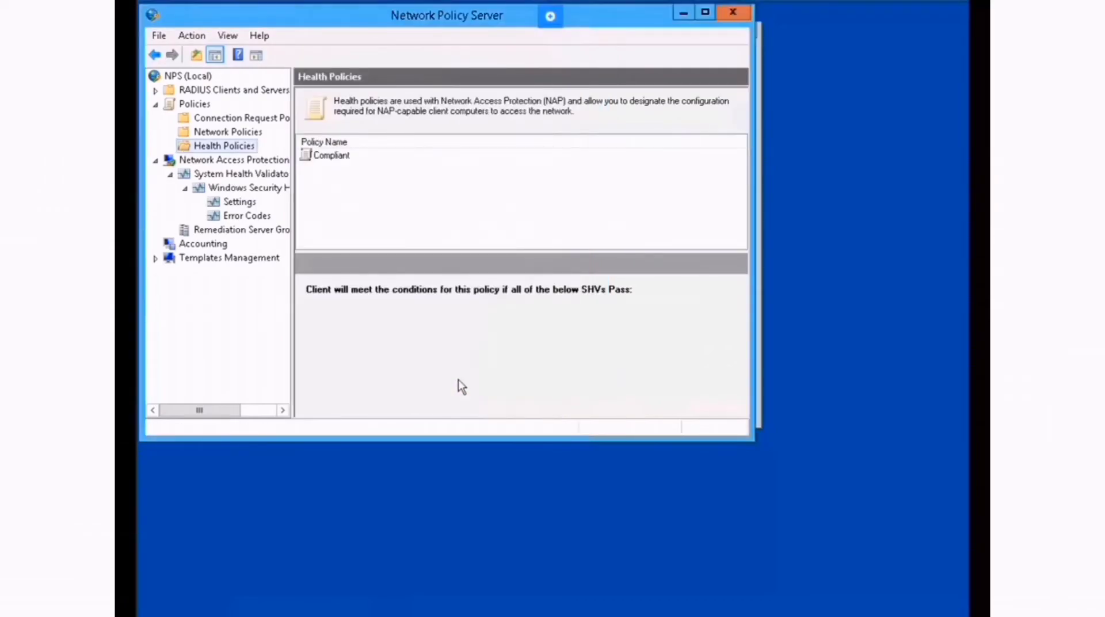
Create a health policy named NonCompliant with the check Client fails all SHV checks, using the Windows Security Health Validator.
right_click(233, 149)
click(284, 162)
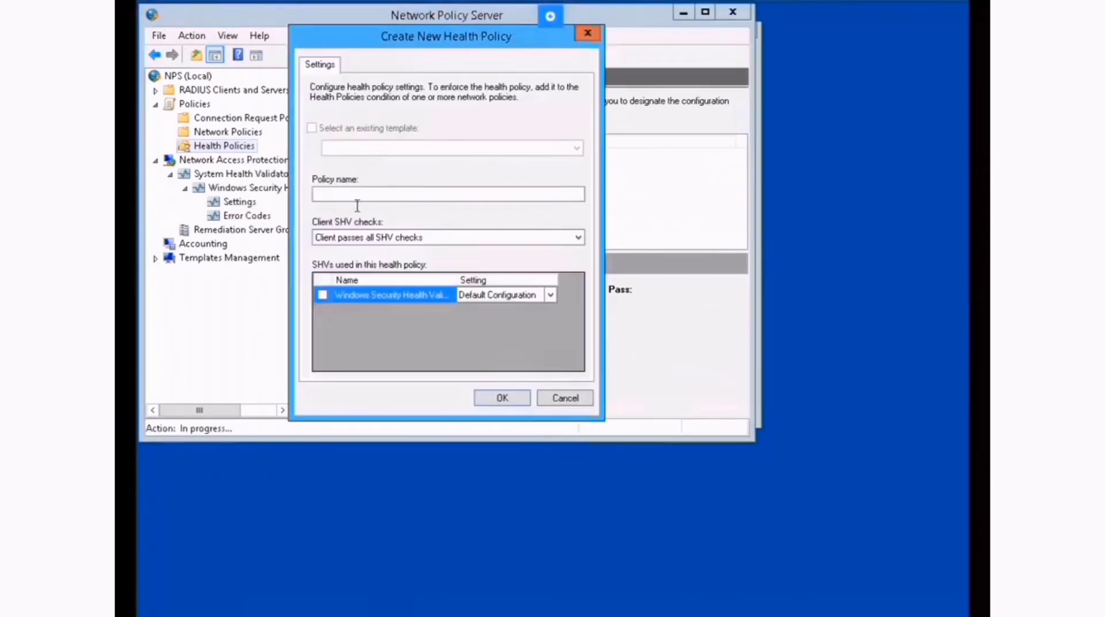
click(371, 195)
text(NonCompliant)
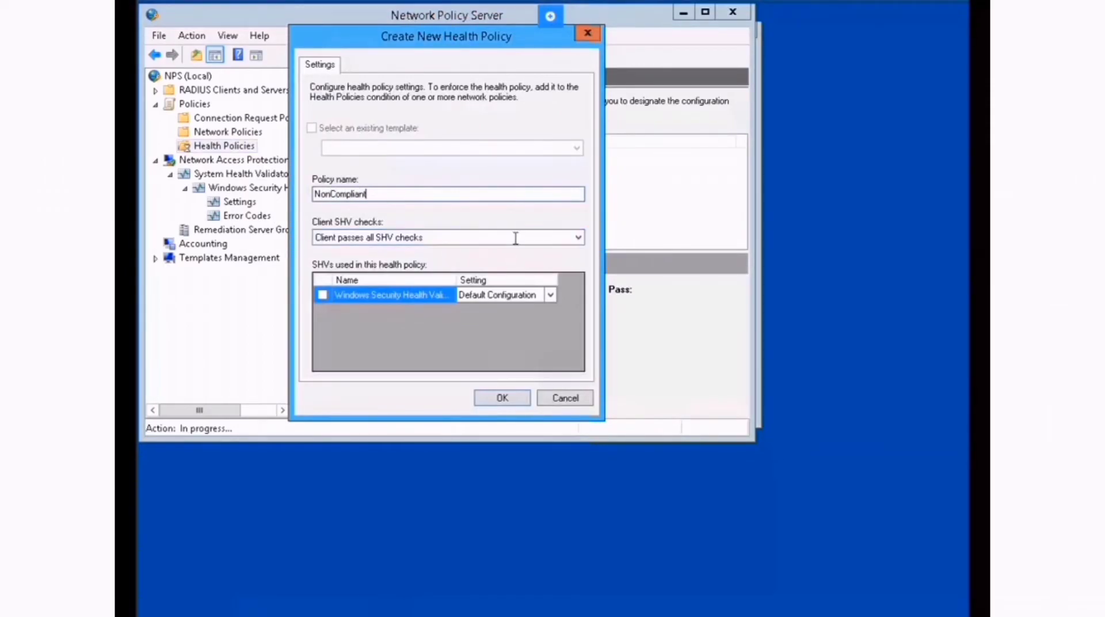
click(580, 240)
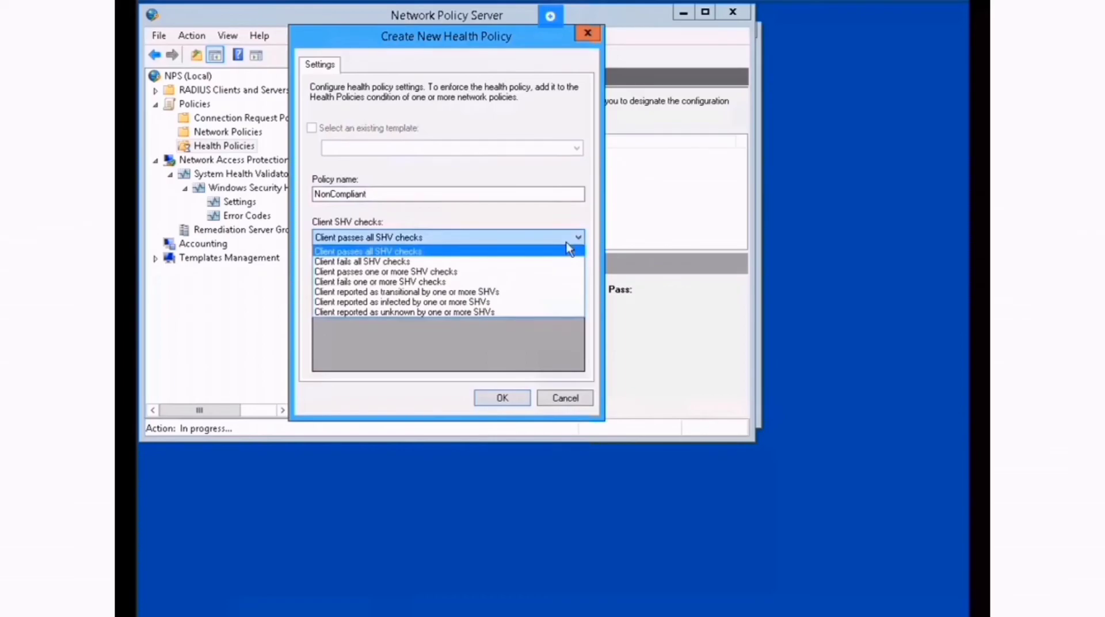
click(405, 262)
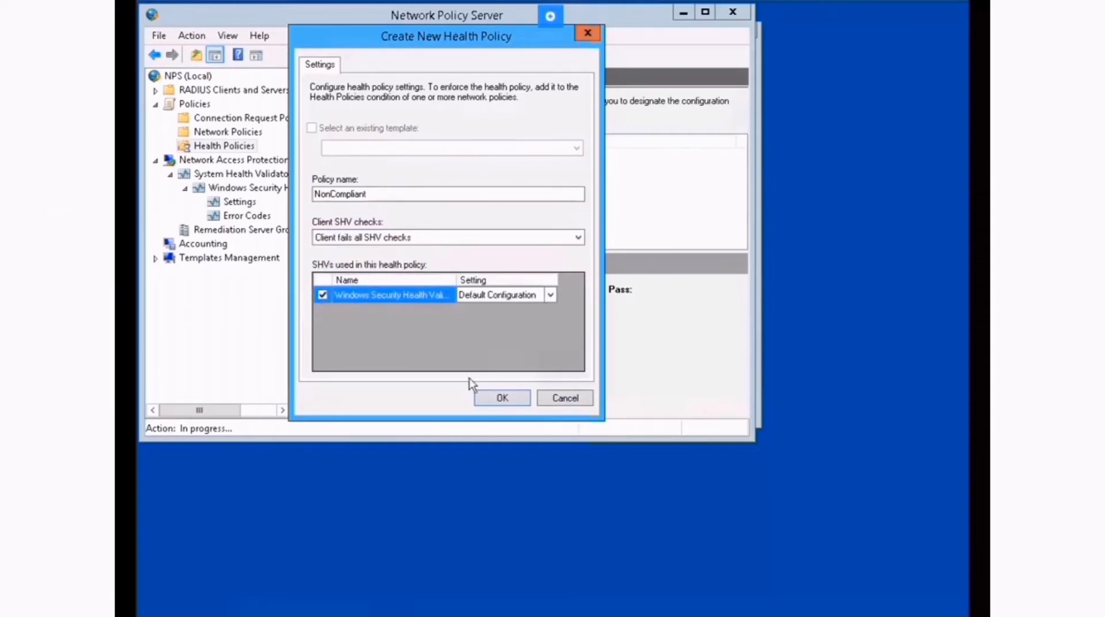
click(499, 399)
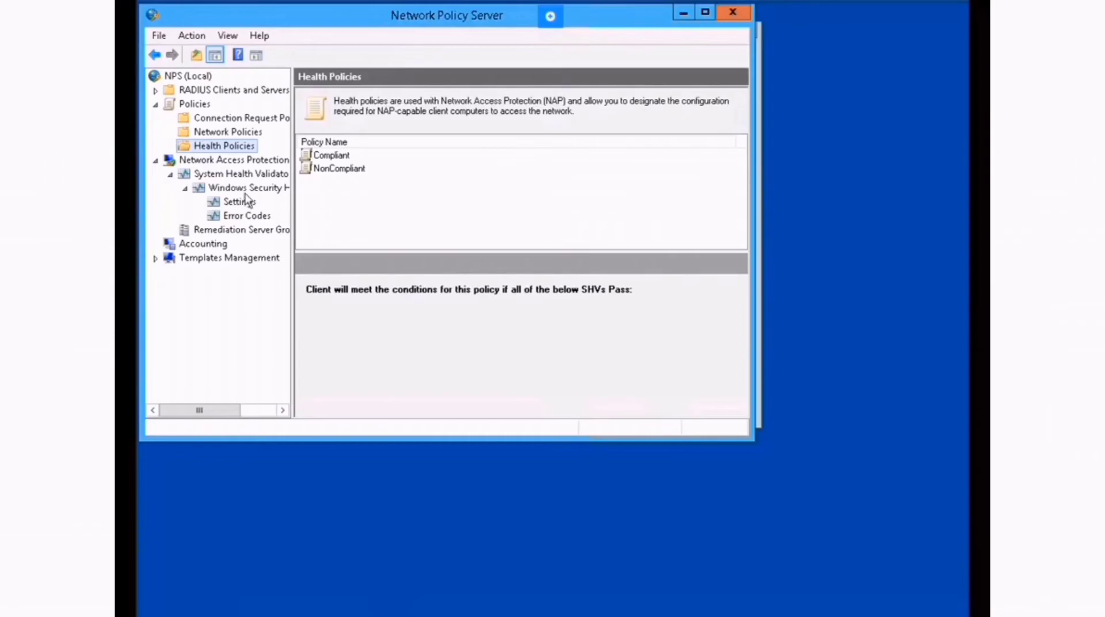
Start a new network policy named DHCP Compliant with network access server type DHCP Server, and begin adding a condition.
click(236, 133)
right_click(235, 133)
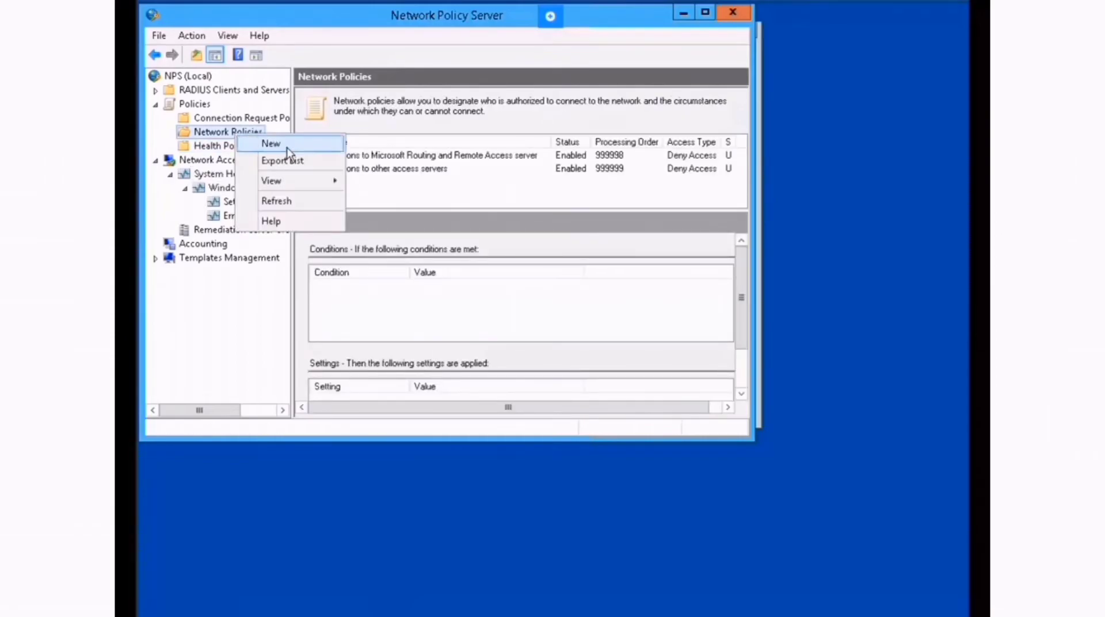
click(268, 144)
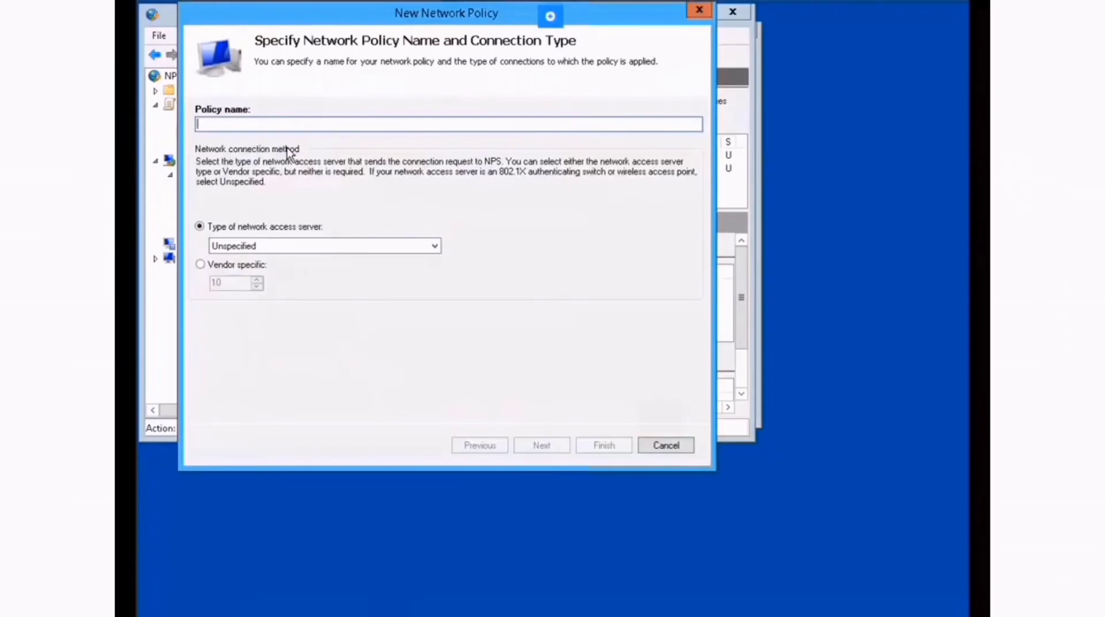
text(D)
key(BackSpace)
text(DHCP Compliant)
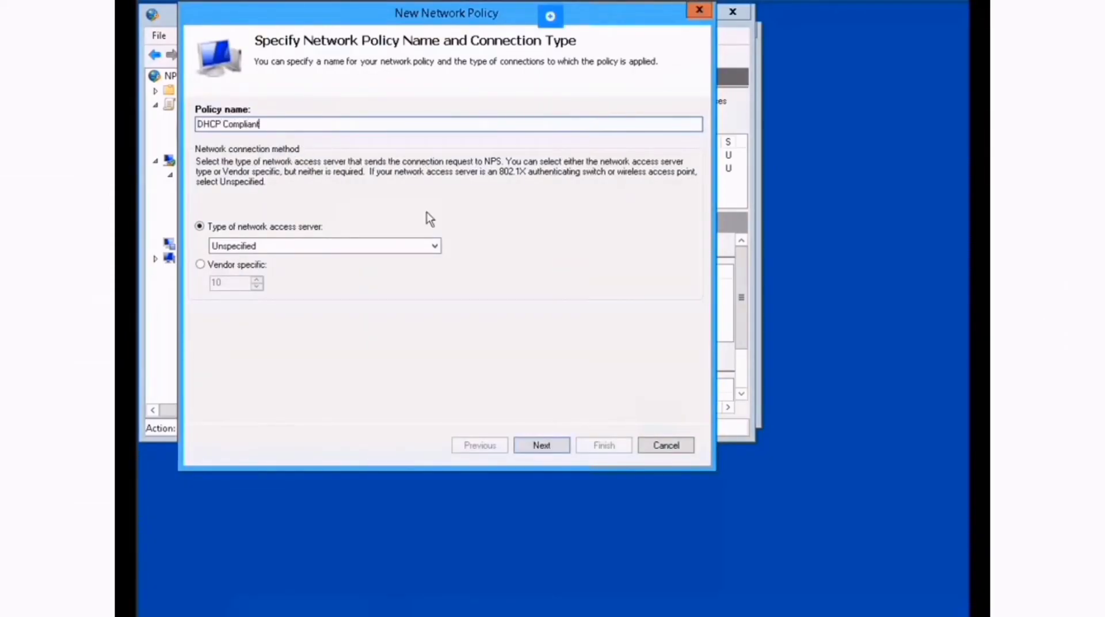
click(435, 247)
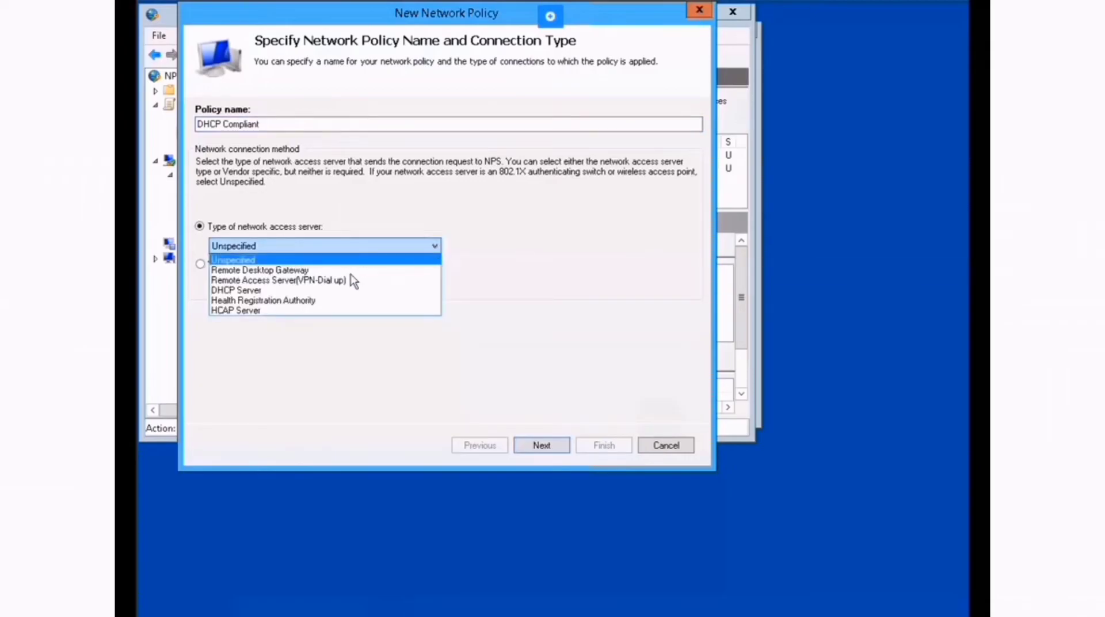
click(288, 291)
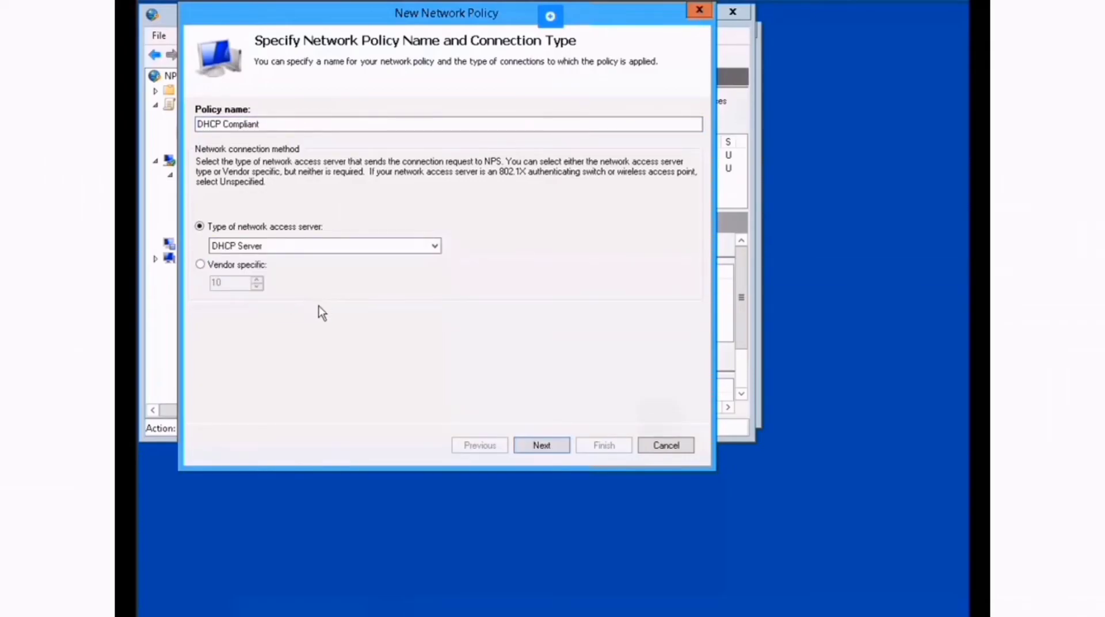
click(536, 448)
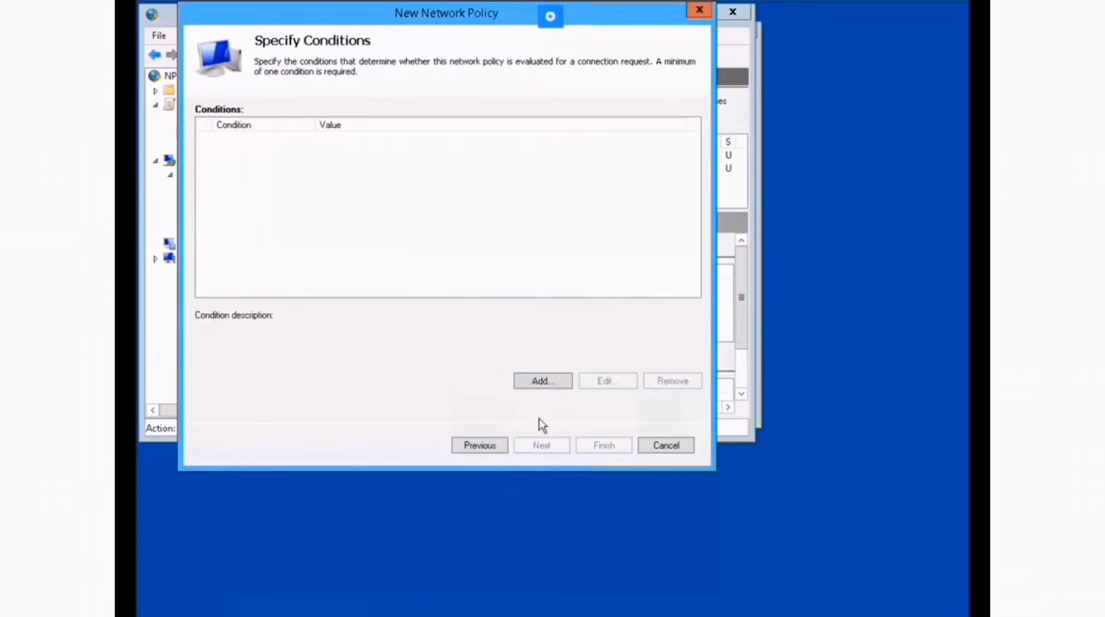
click(557, 381)
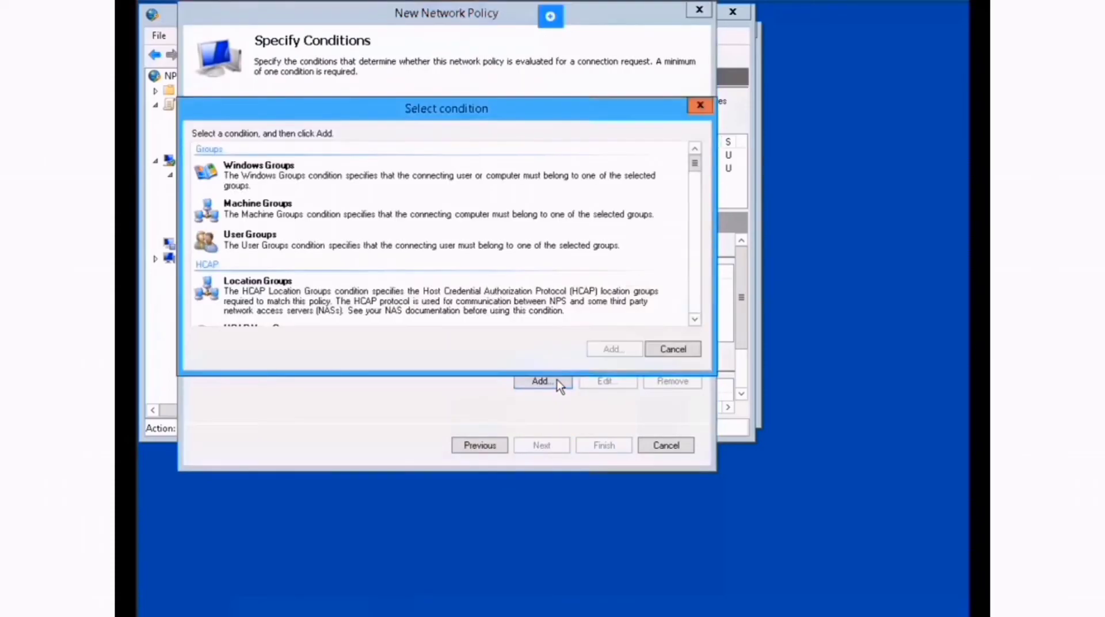
scroll(429, 247, down, 3)
scroll(431, 246, down, 3)
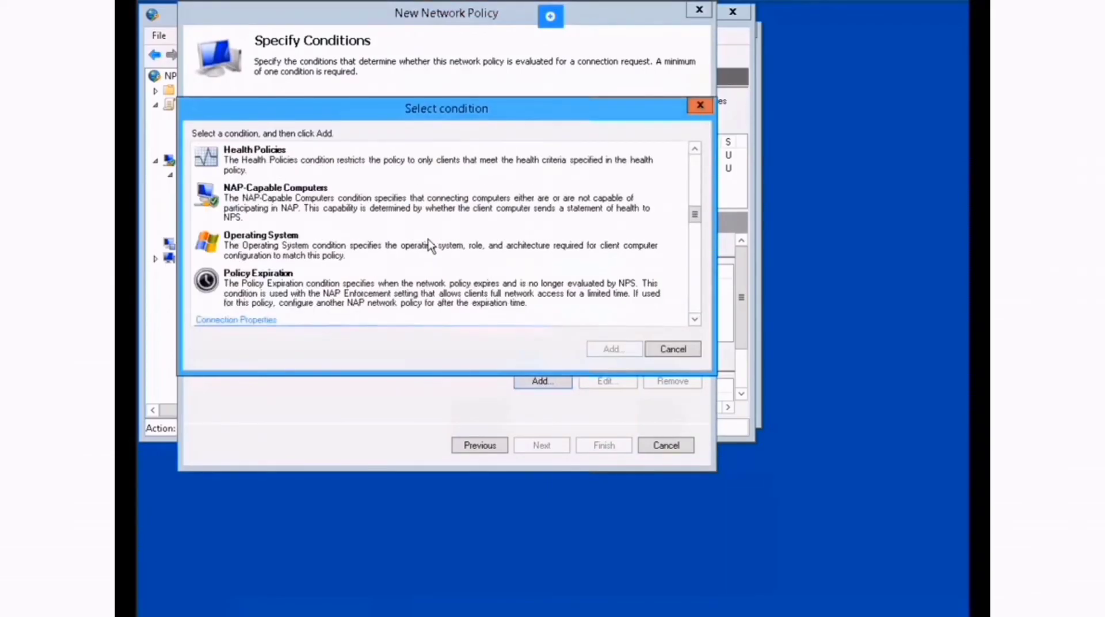
scroll(429, 246, down, 3)
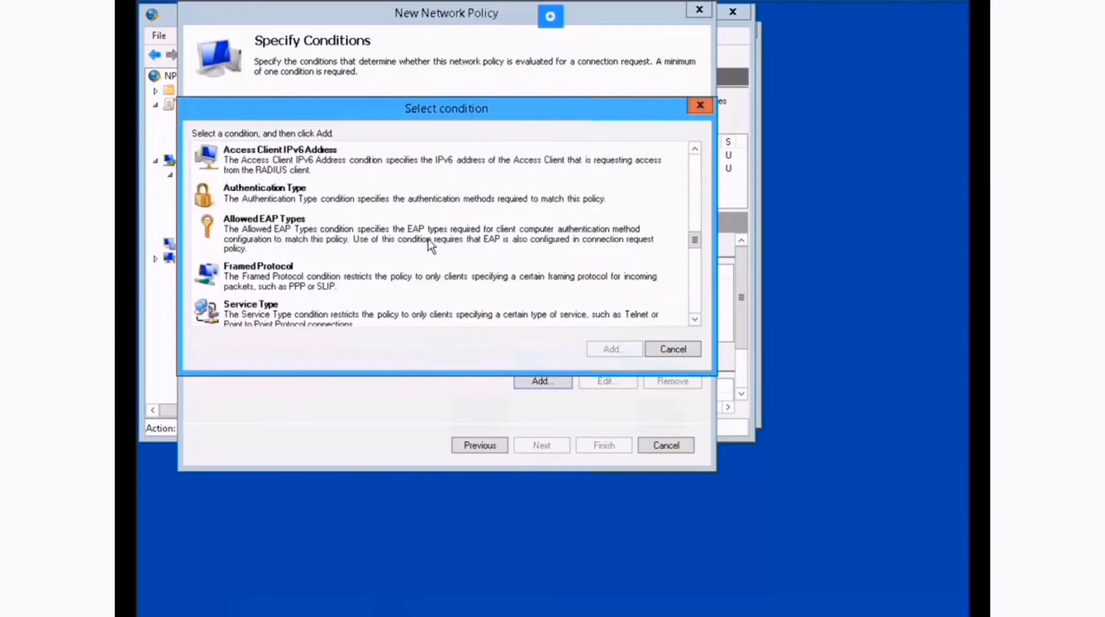
scroll(430, 247, down, 6)
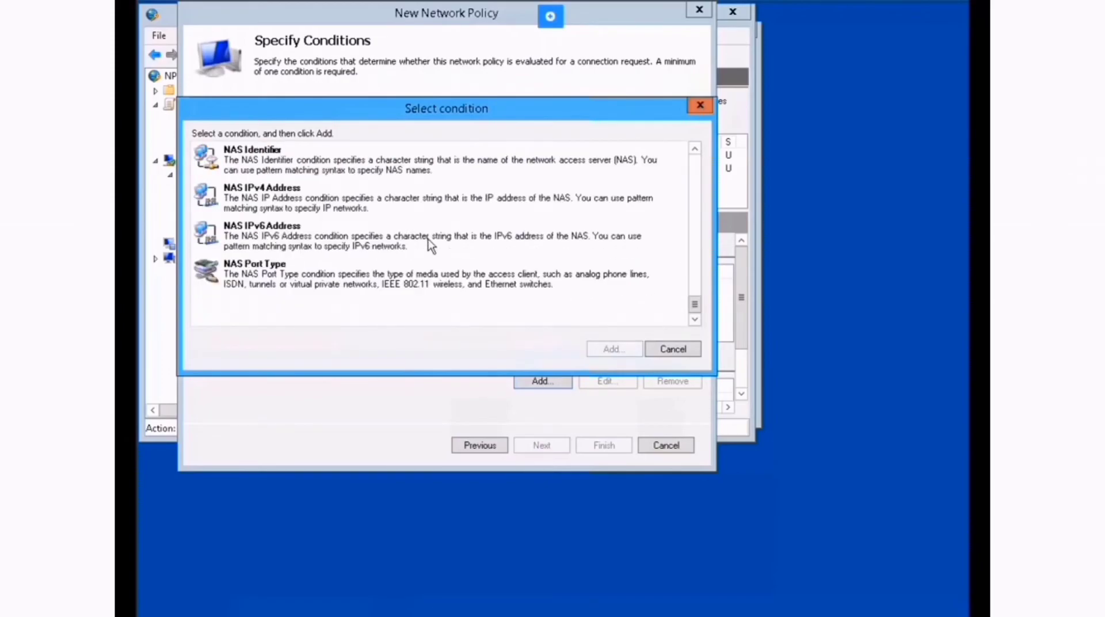
key(Home)
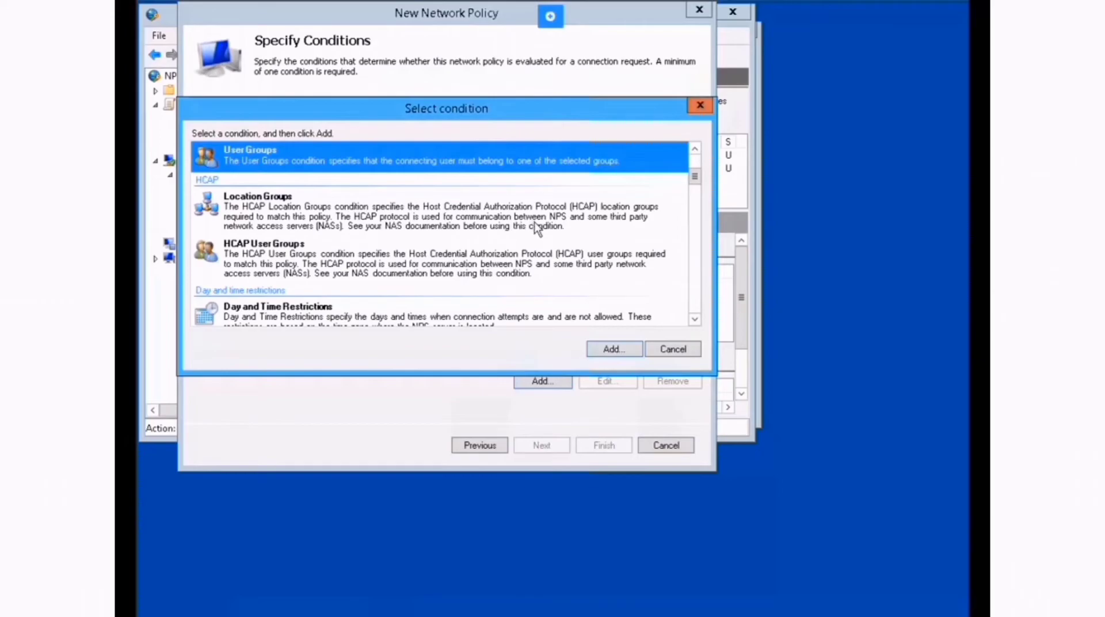
click(519, 215)
click(605, 351)
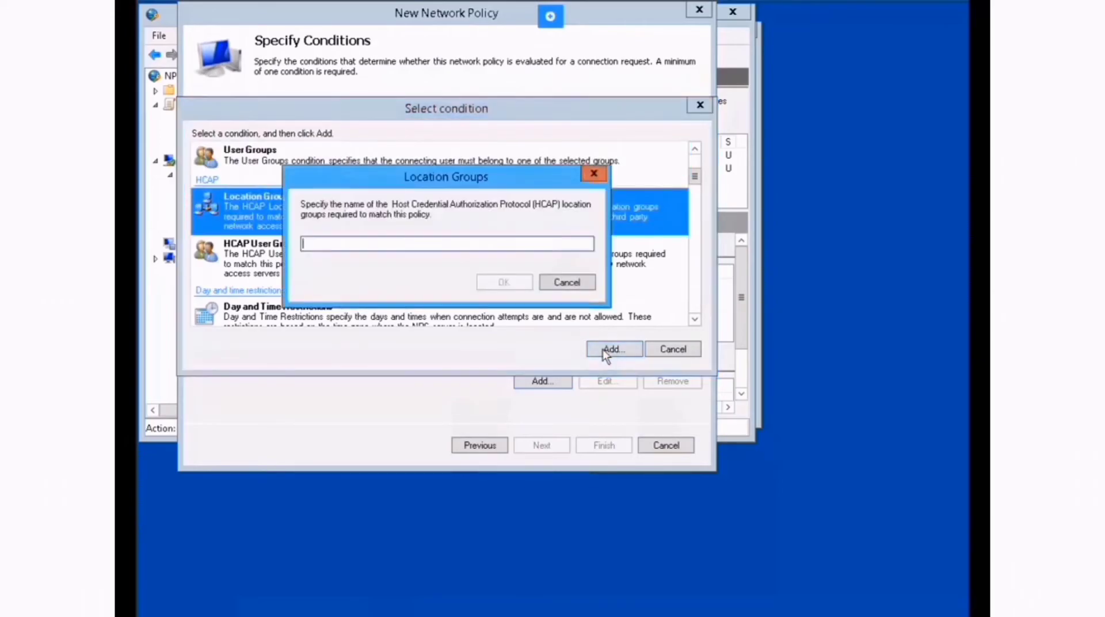
key(Escape)
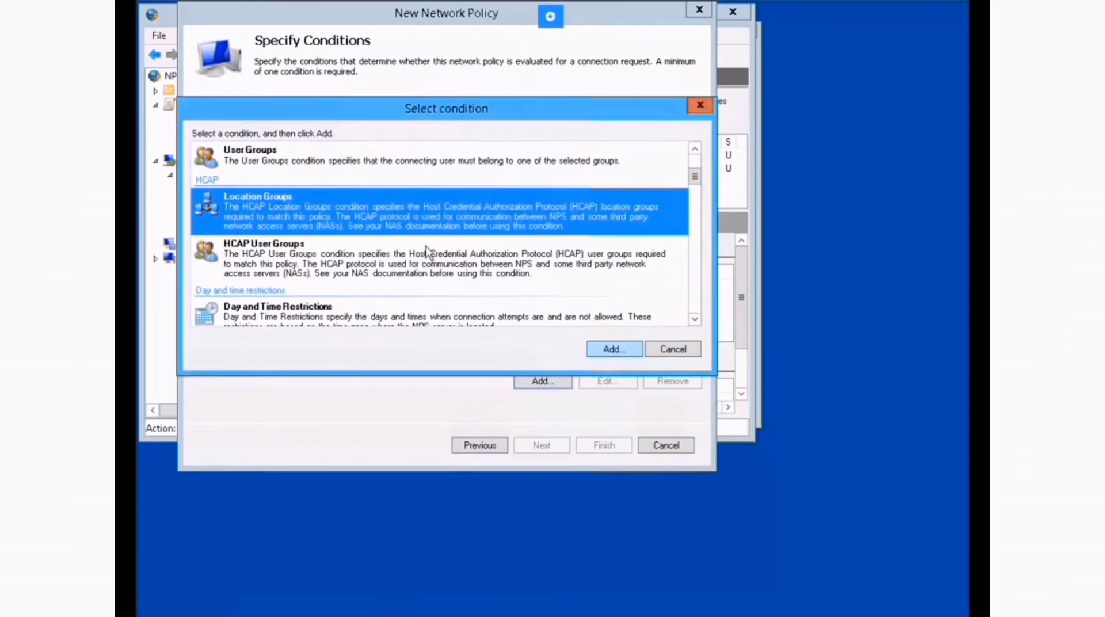
Add a Health Policies condition to the DHCP Compliant network policy that enforces the Compliant health policy.
click(386, 257)
scroll(386, 254, down, 10)
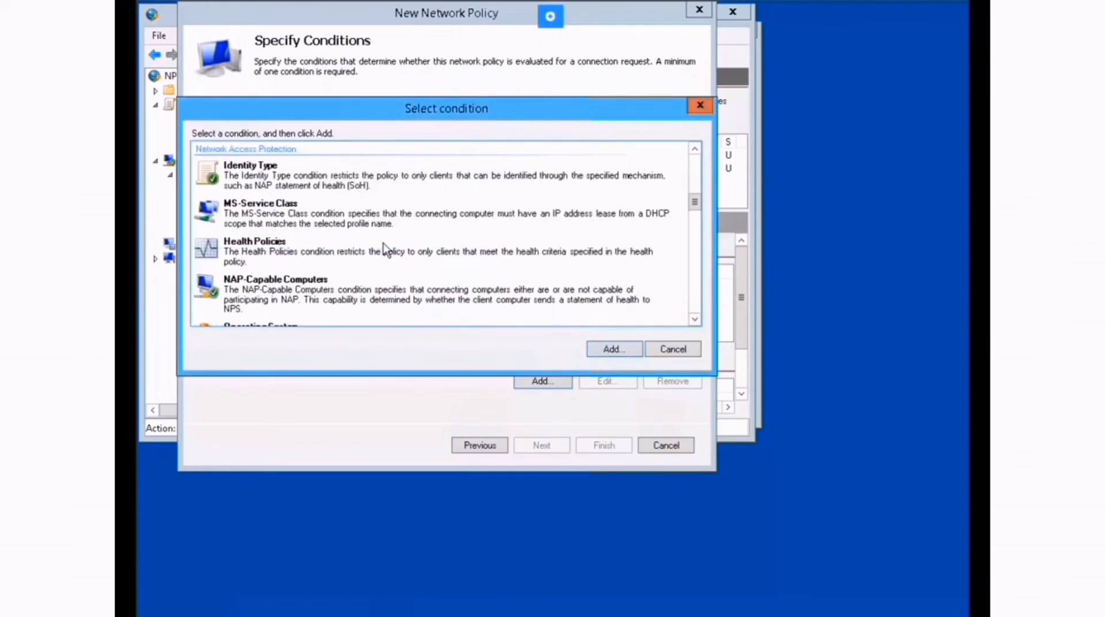
scroll(386, 247, up, 3)
click(353, 165)
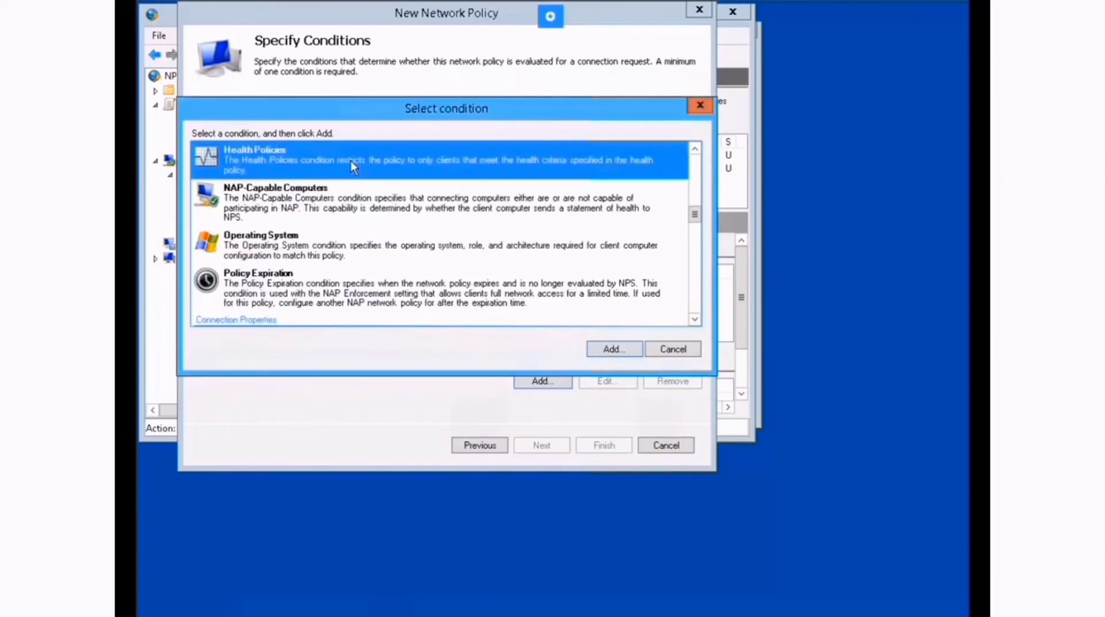
click(610, 348)
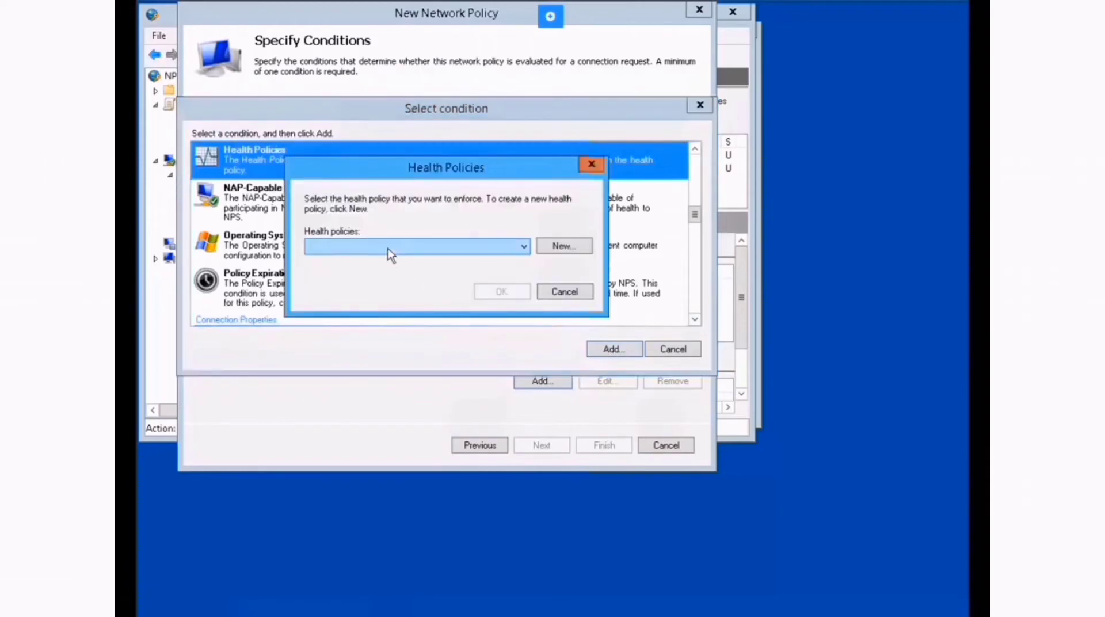
click(523, 247)
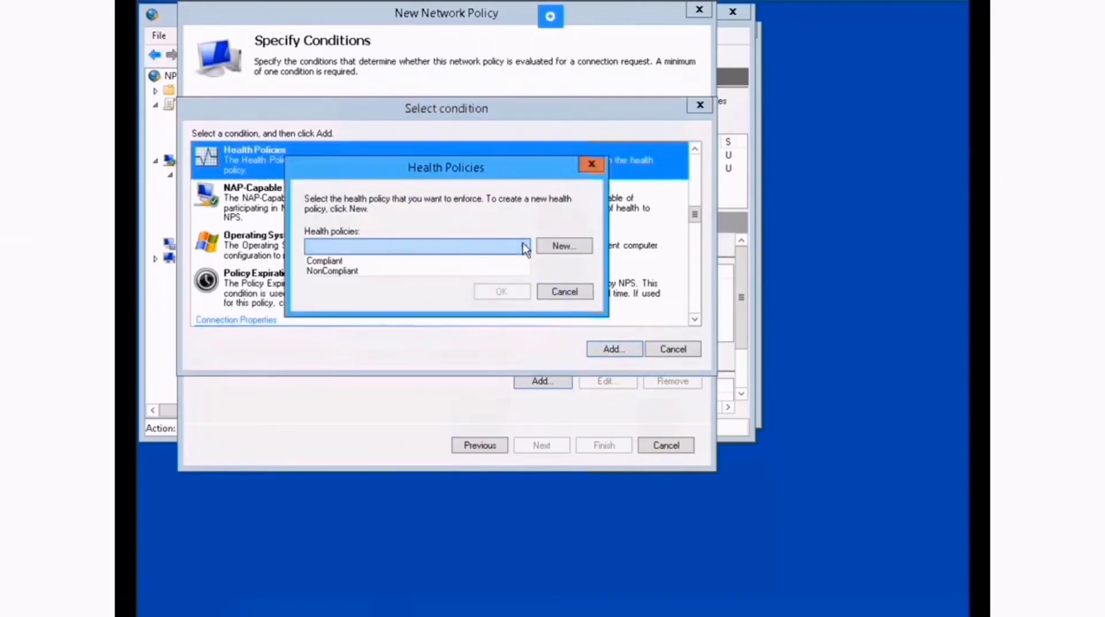
click(383, 259)
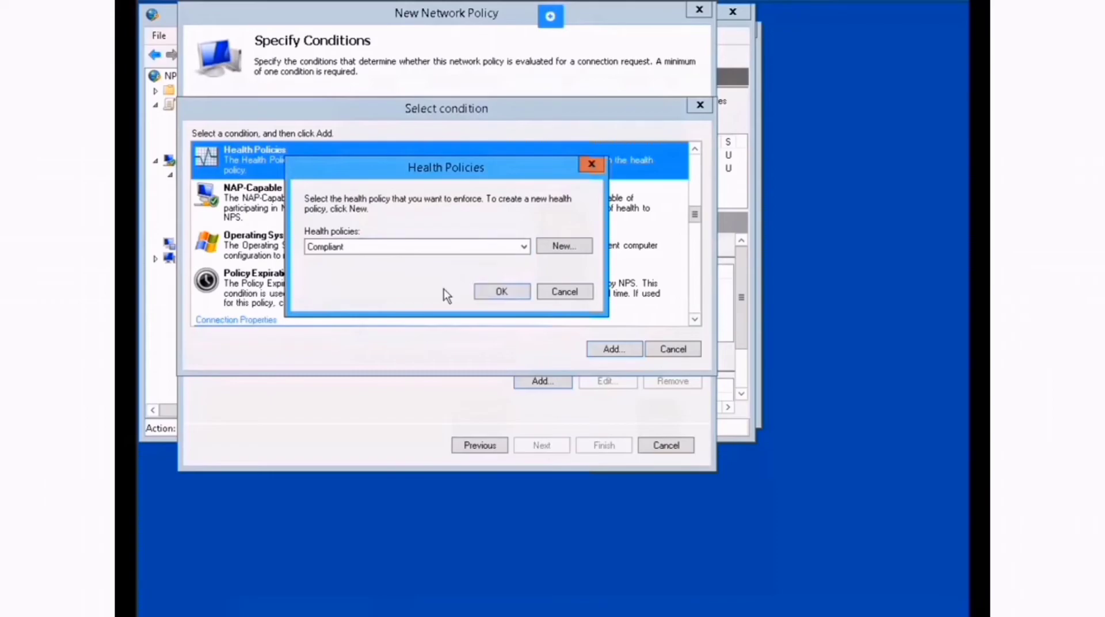
click(502, 292)
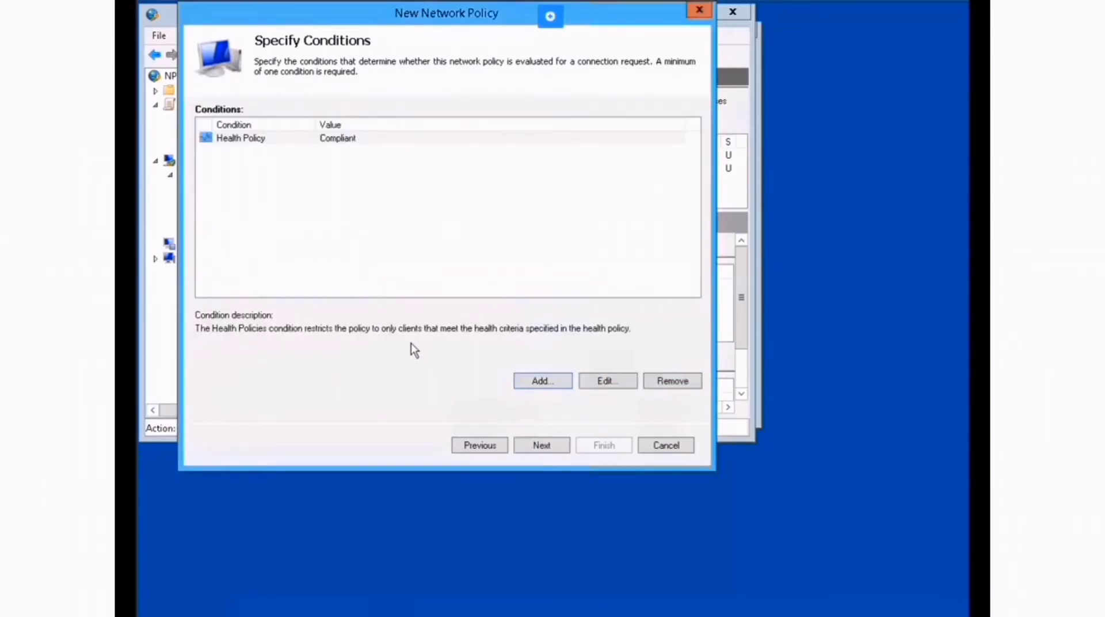
Add a NAP-Capable Computers condition that matches only computers that are NAP-capable.
click(552, 382)
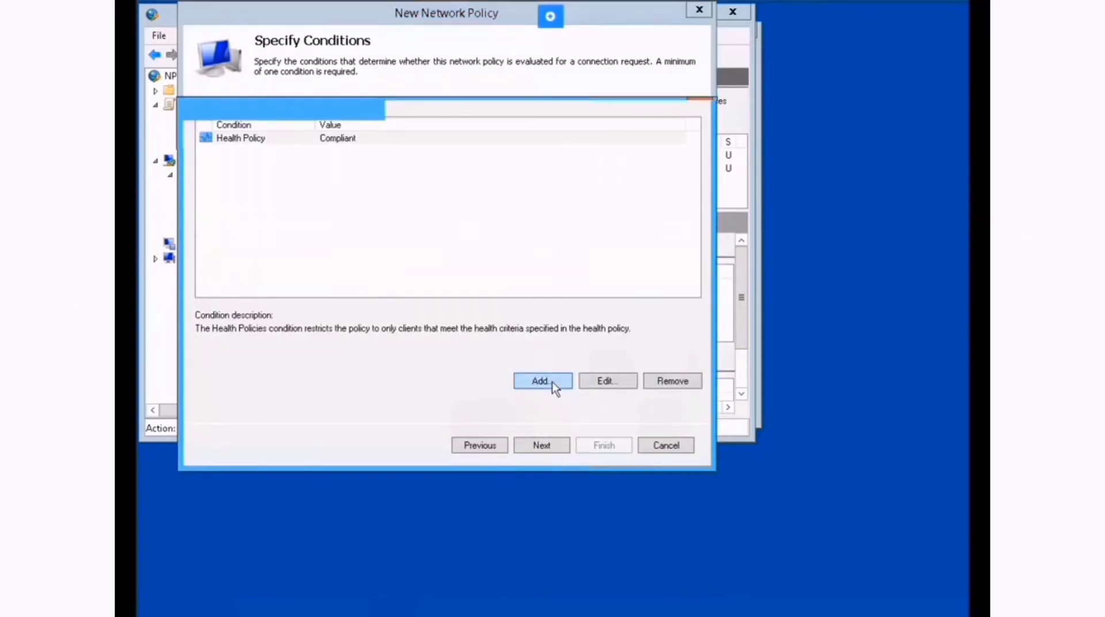
scroll(402, 378, down, 5)
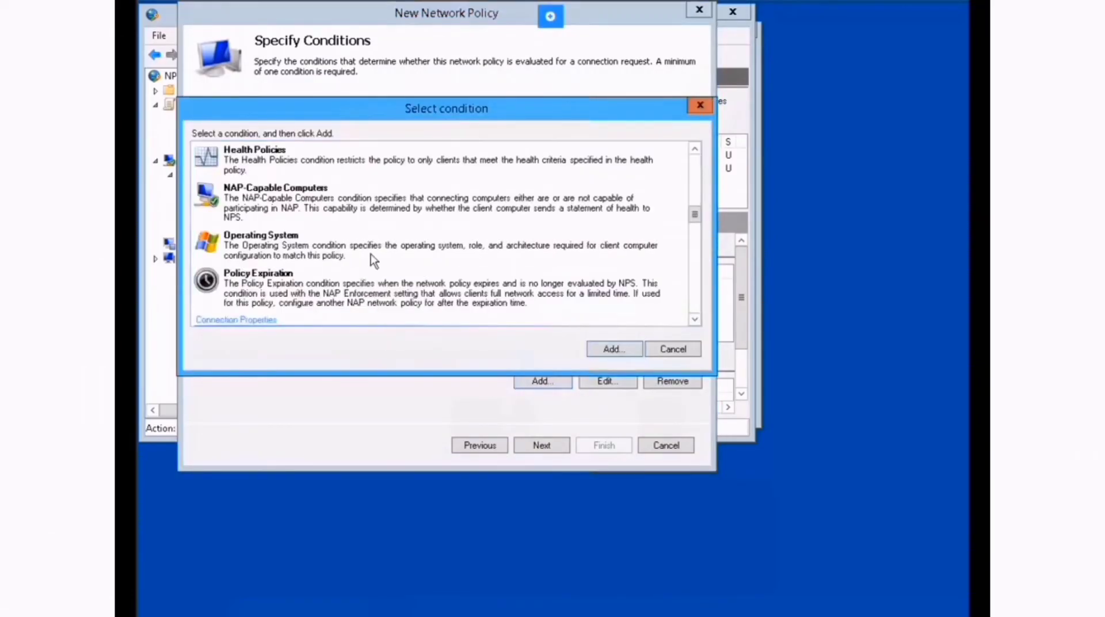
click(368, 203)
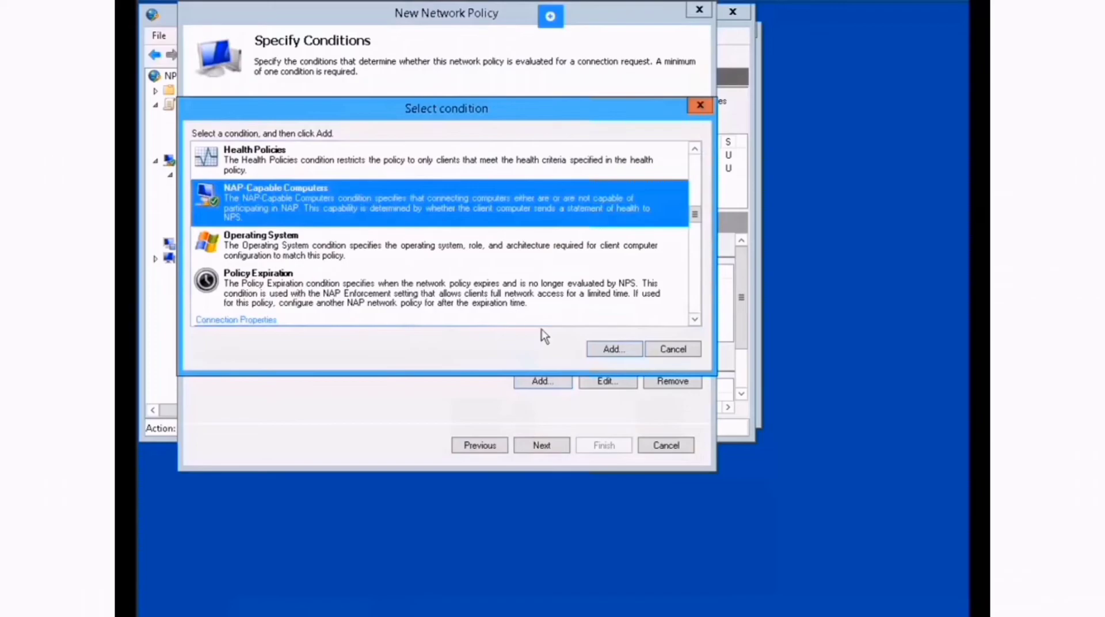
click(613, 348)
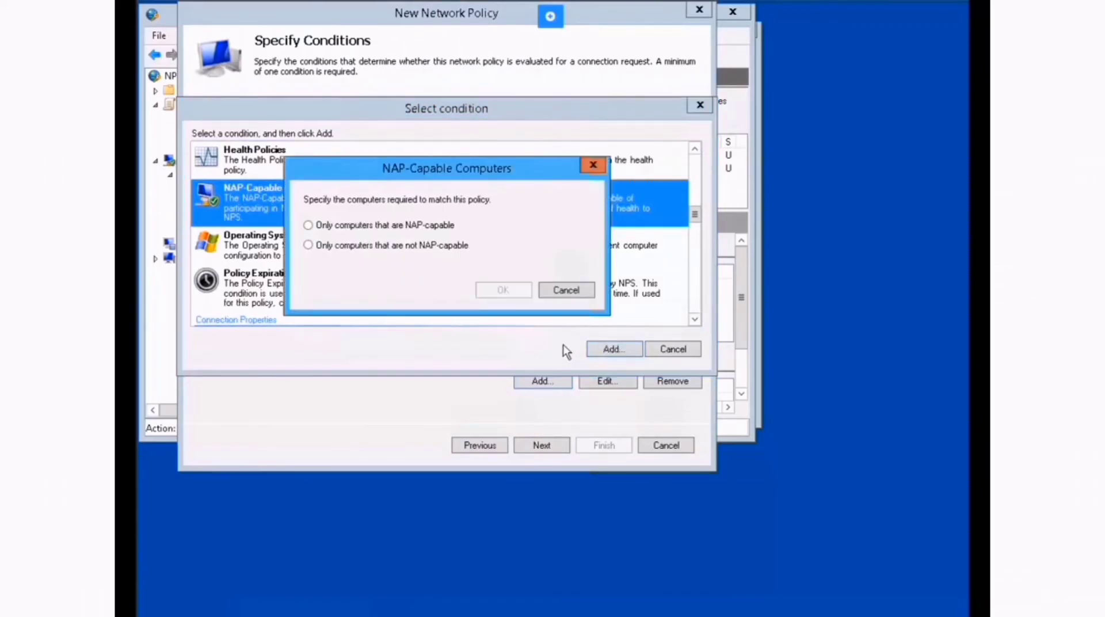
click(309, 226)
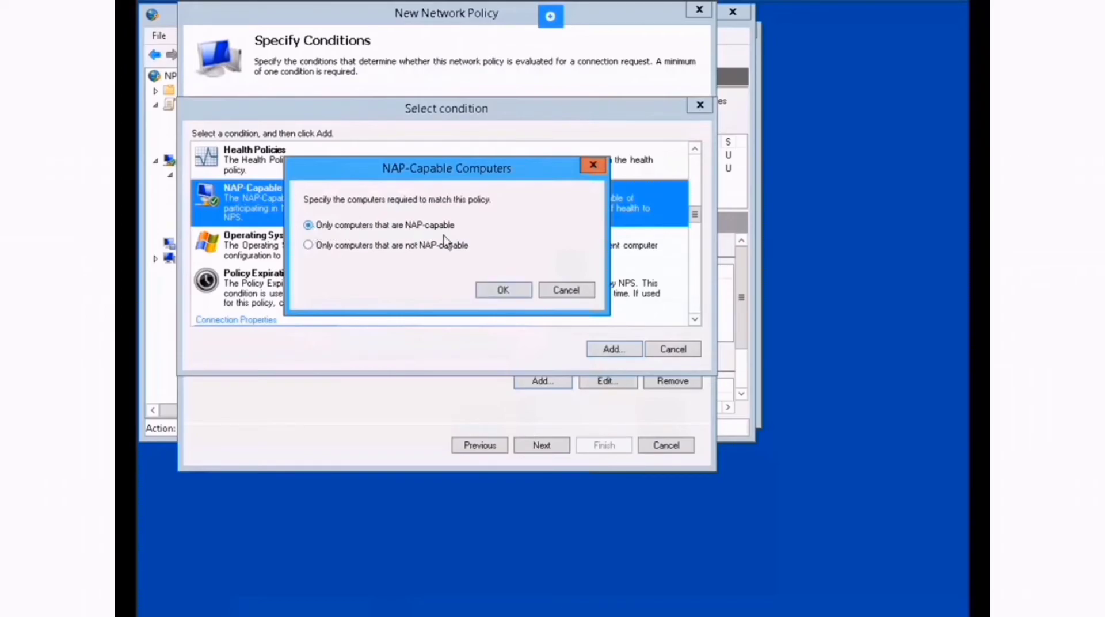
click(504, 291)
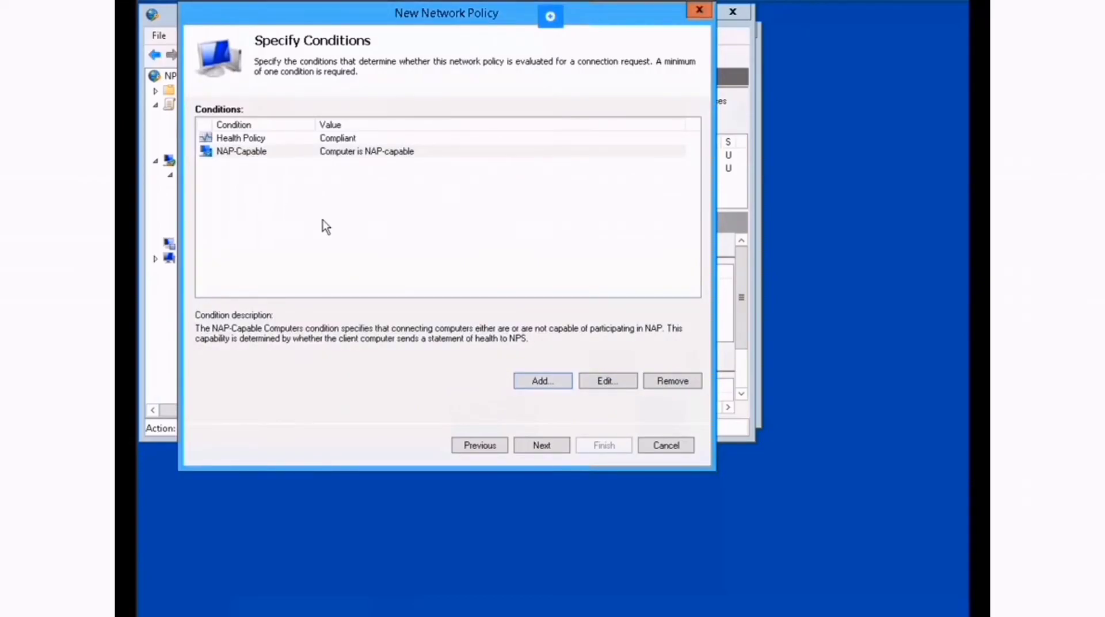
Keep the permission at Access granted and allow only the machine health check for authentication, turning off MS-CHAP-v2 and MS-CHAP.
click(545, 445)
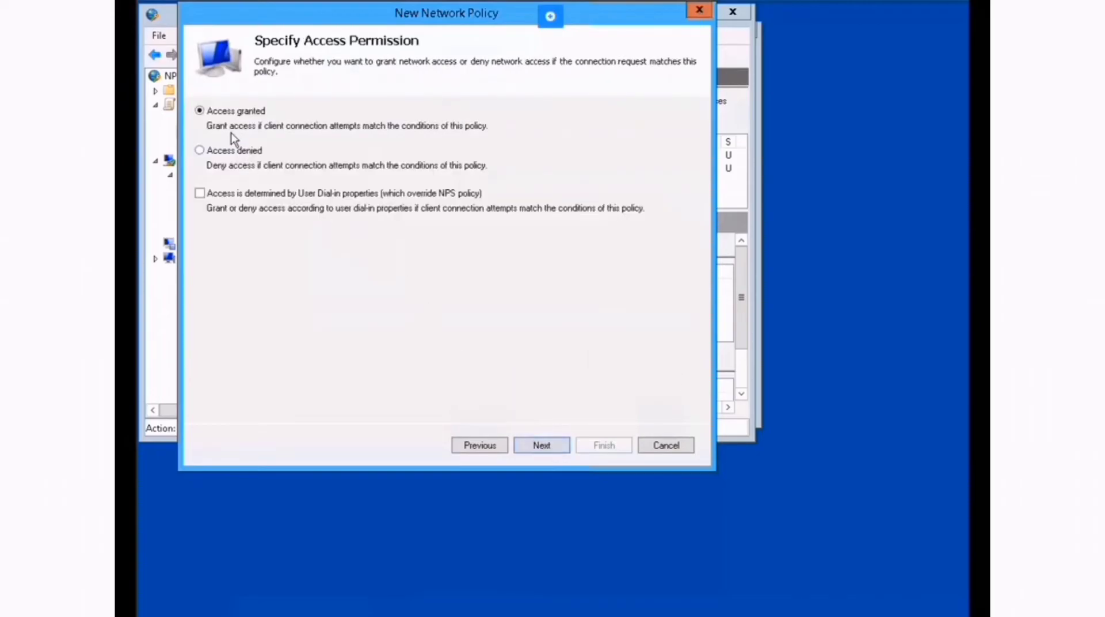
click(543, 446)
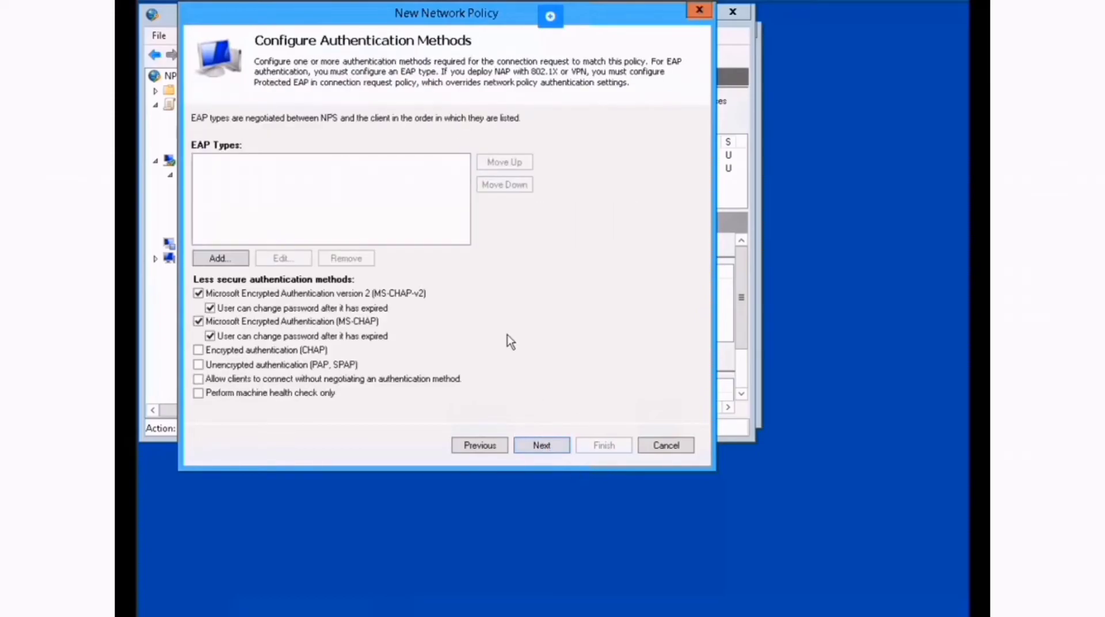
click(399, 295)
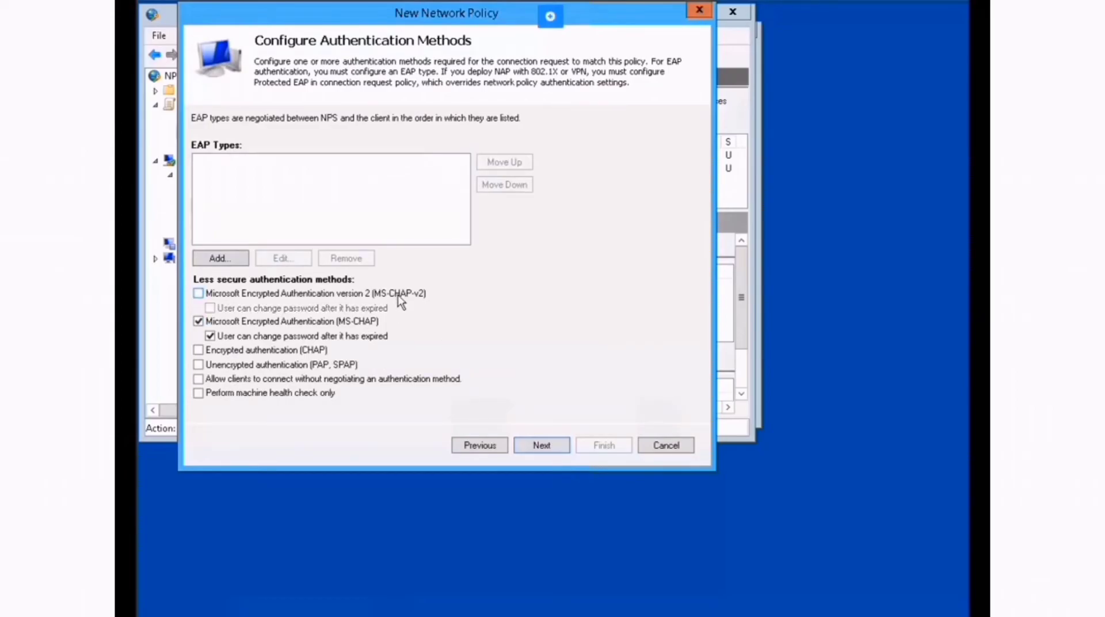
click(355, 327)
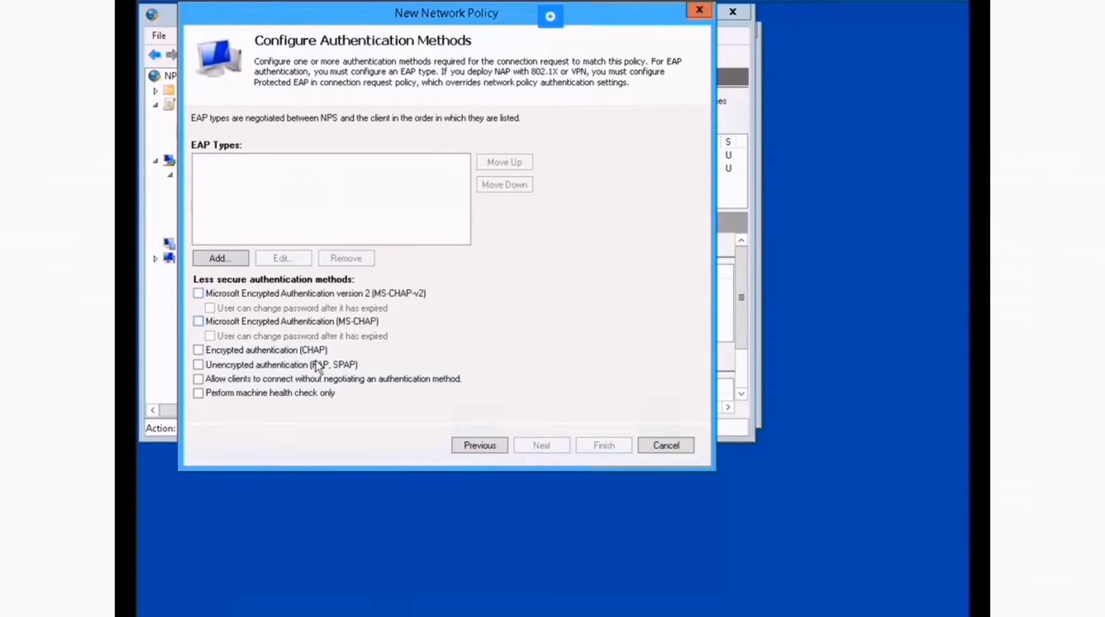
click(305, 395)
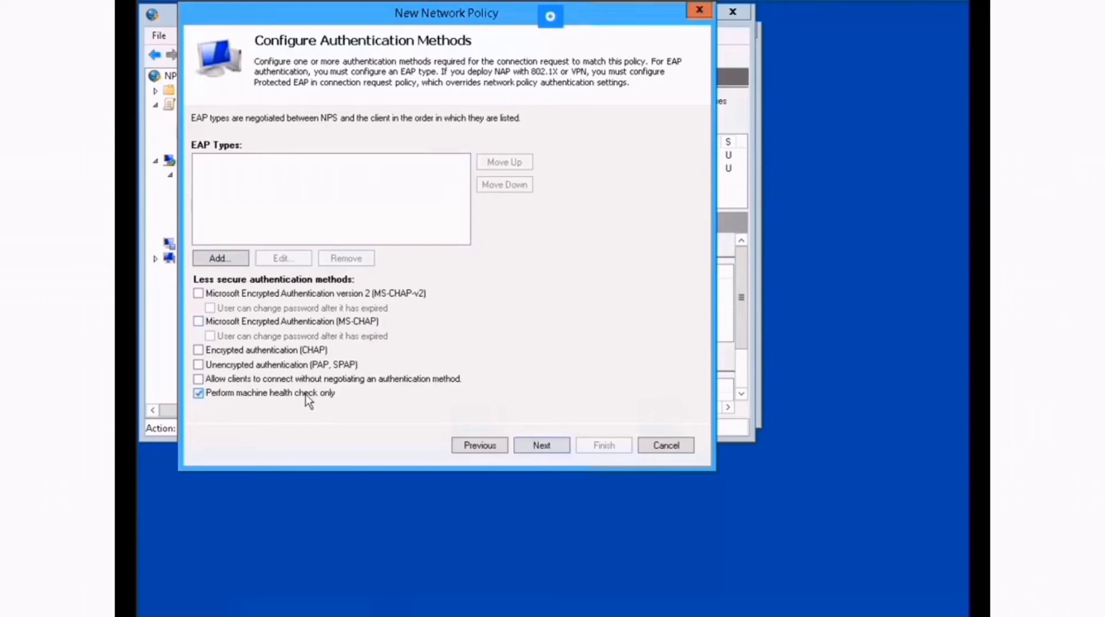
click(540, 446)
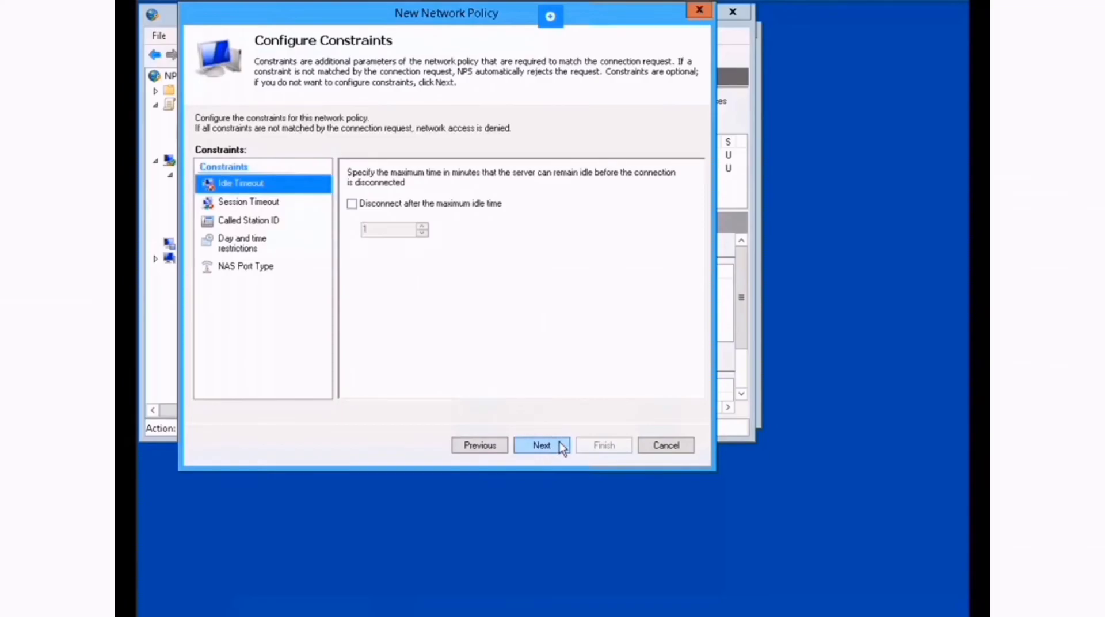
Accept the default constraints and settings and finish creating the DHCP Compliant network policy.
click(559, 443)
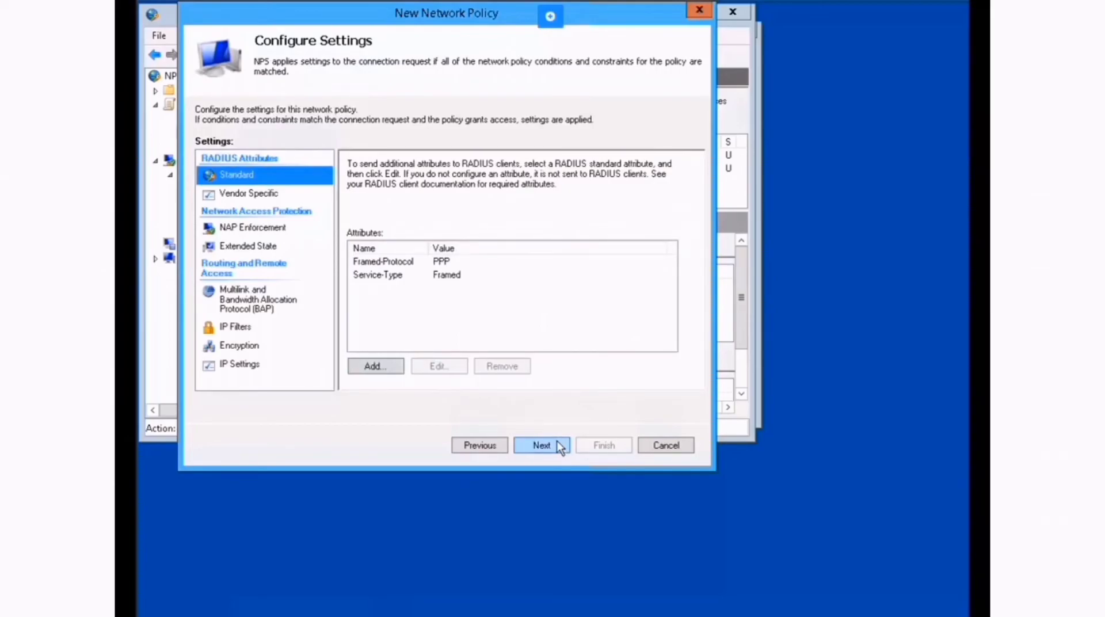
click(558, 446)
click(603, 446)
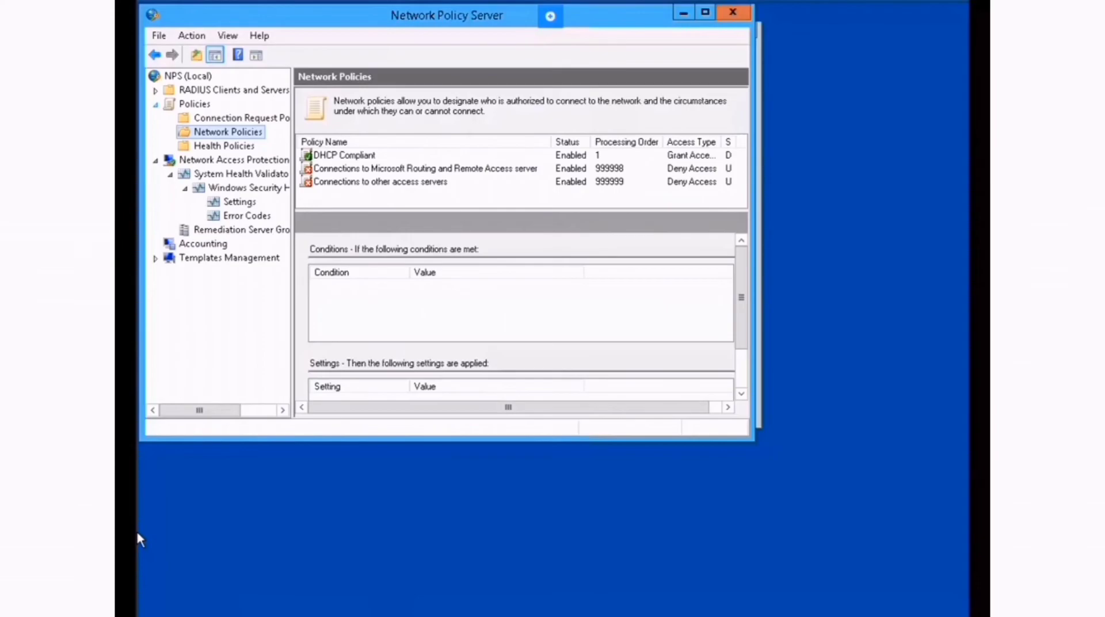
Create a network policy named DHCP Non-Compliant with DHCP Server as the type of network access server.
right_click(250, 138)
click(309, 147)
text(DHCP Non-Compliant)
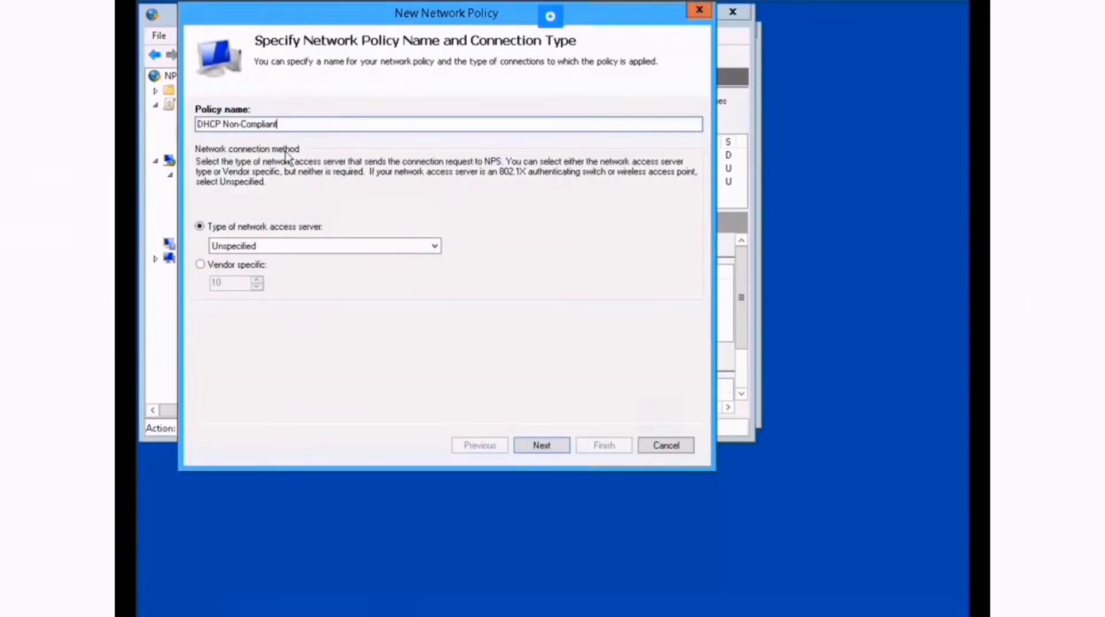
click(435, 247)
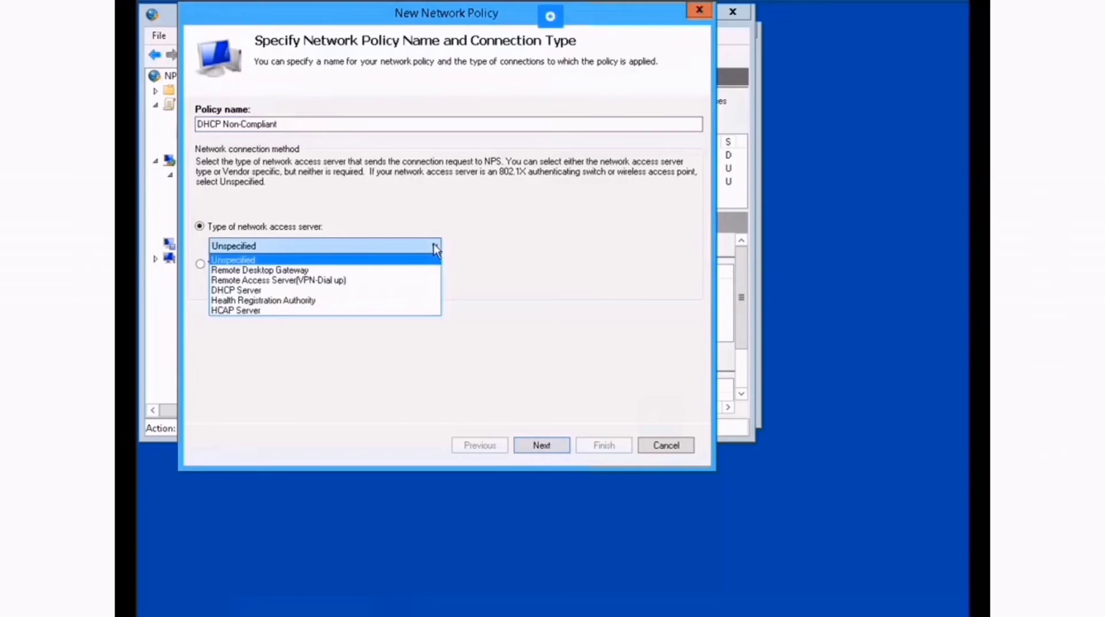
click(308, 291)
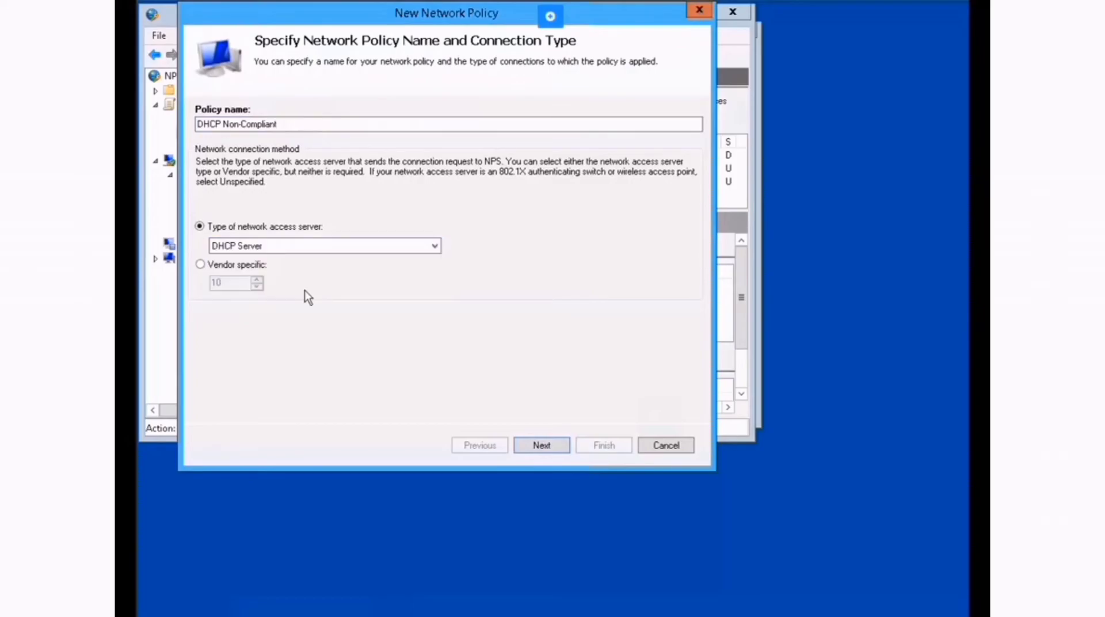
click(544, 445)
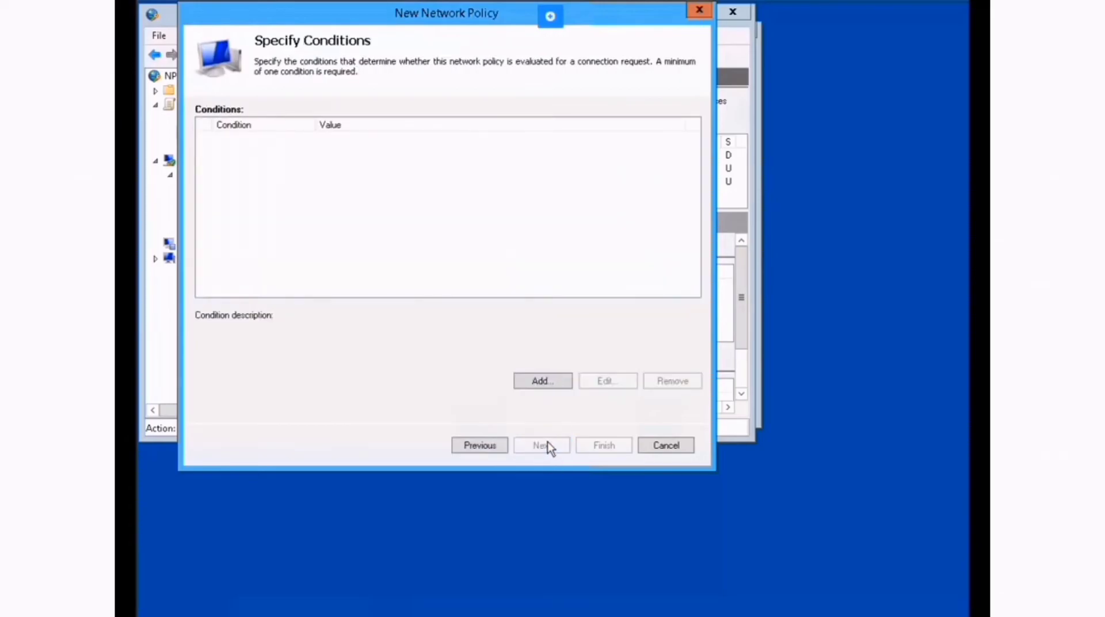
Add a Health Policies condition to the DHCP Non-Compliant policy that enforces the NonCompliant health policy.
click(551, 381)
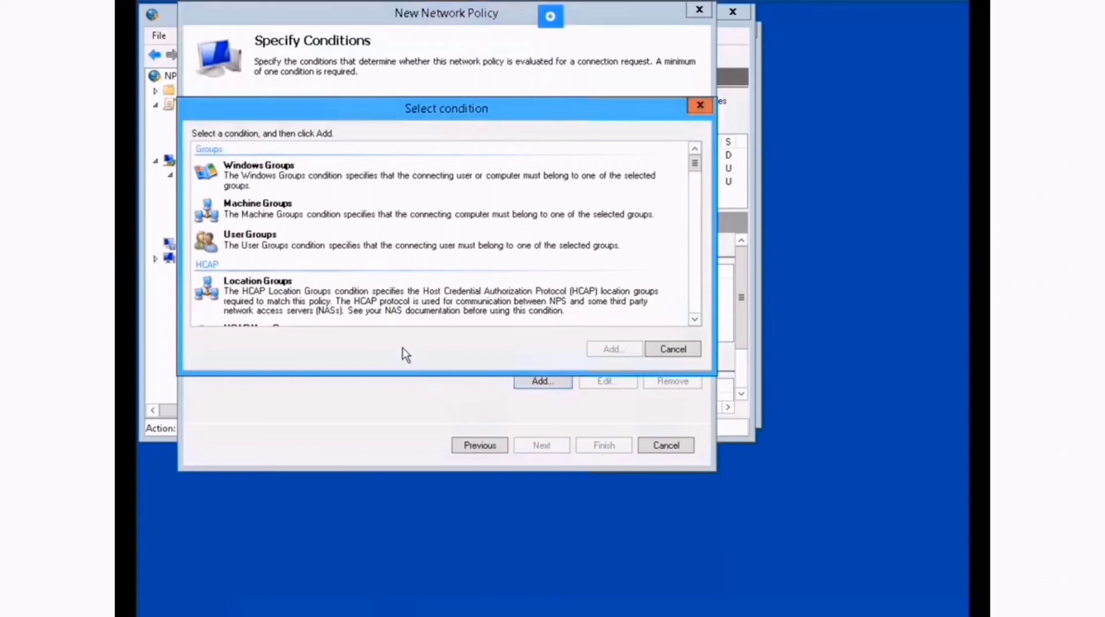
scroll(406, 281, down, 5)
scroll(406, 270, up, 3)
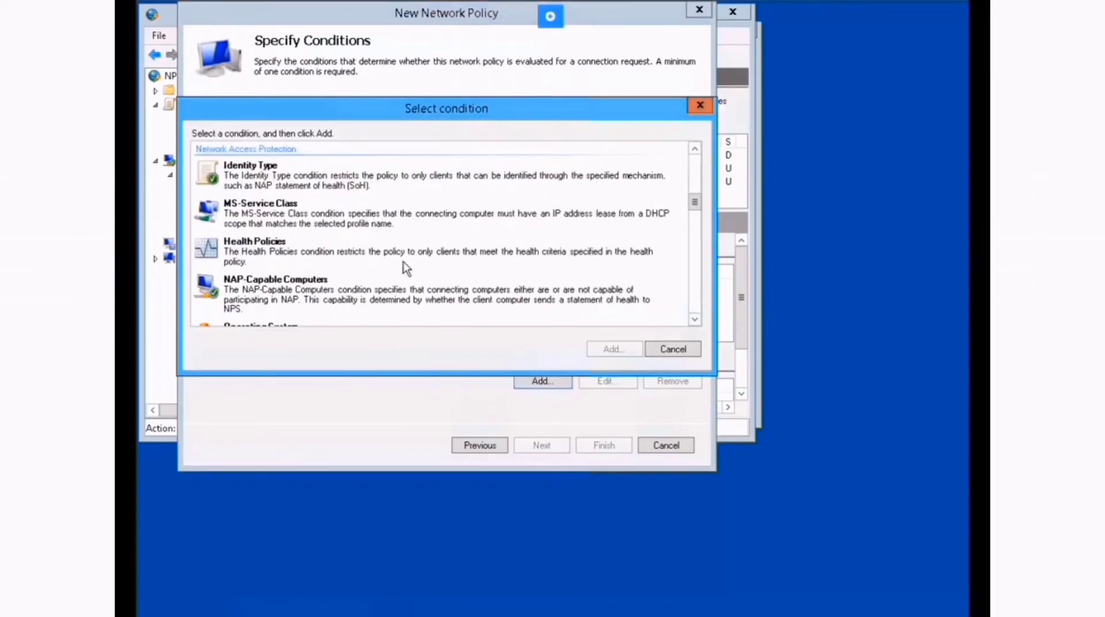
click(371, 256)
click(613, 349)
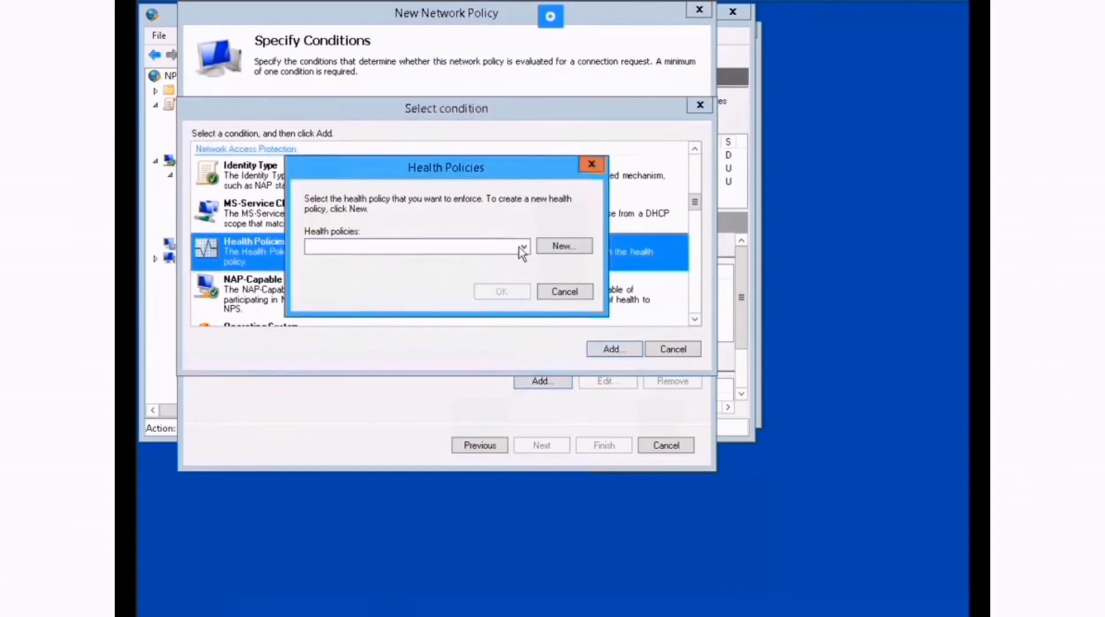
click(521, 247)
click(390, 271)
click(507, 293)
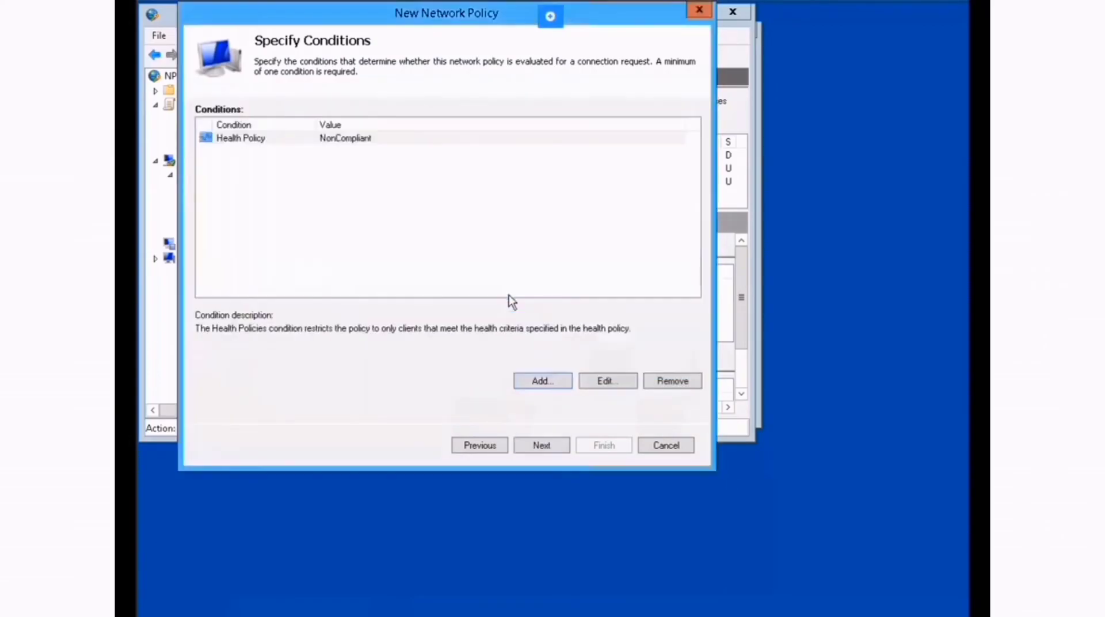
Add a NAP-Capable Computers condition matching only computers that are NAP-capable and accept the DHCP Non-Compliant policy's conditions.
click(541, 382)
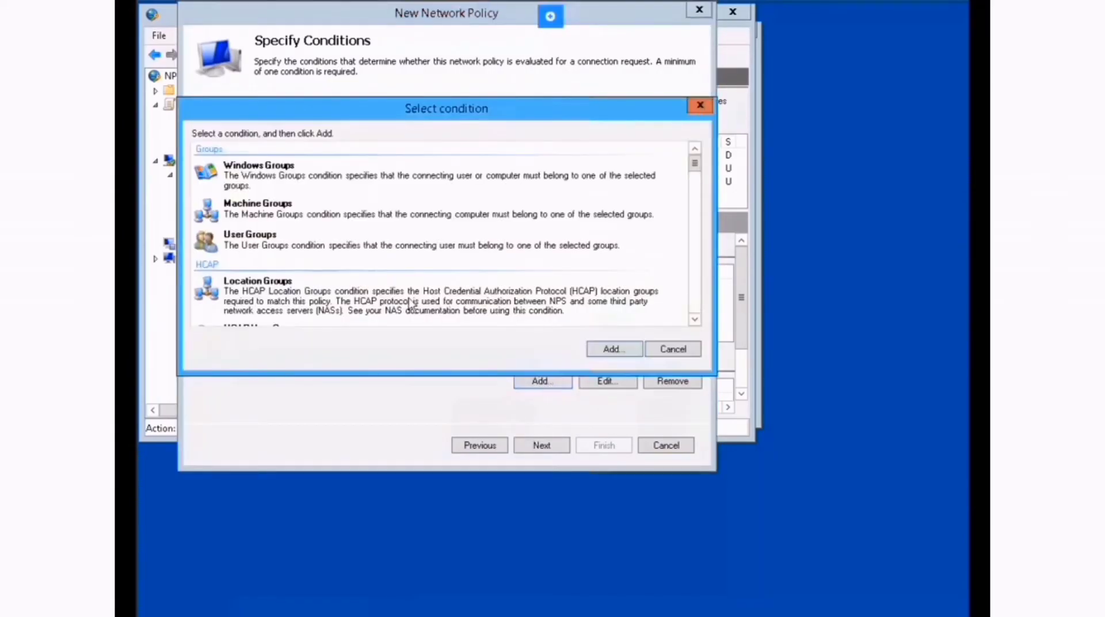
click(380, 250)
scroll(385, 251, down, 5)
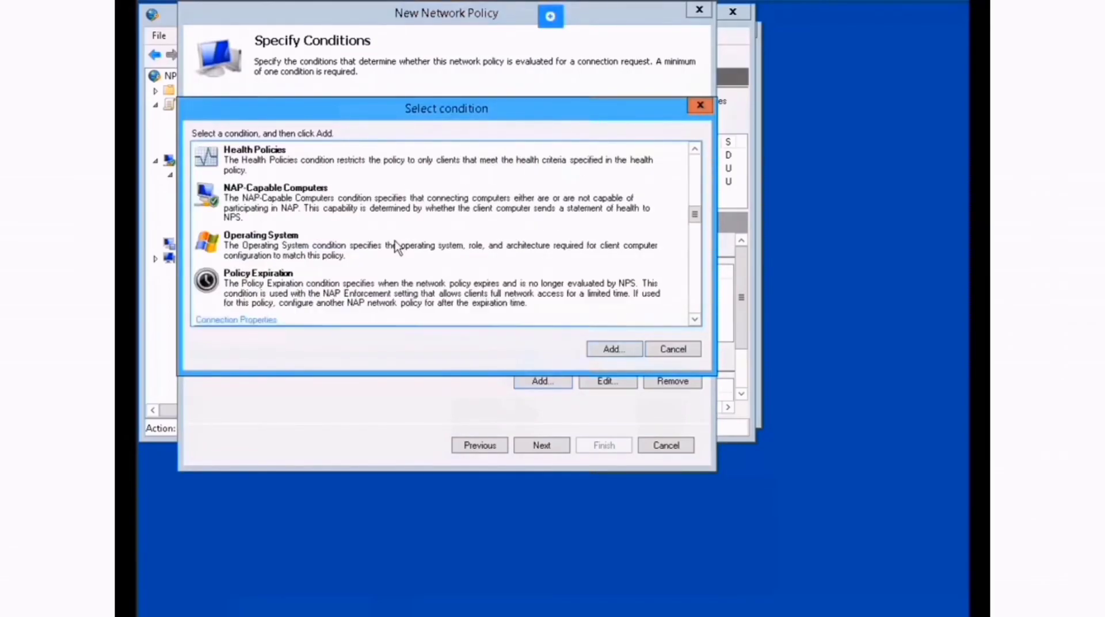
scroll(395, 247, up, 3)
click(397, 293)
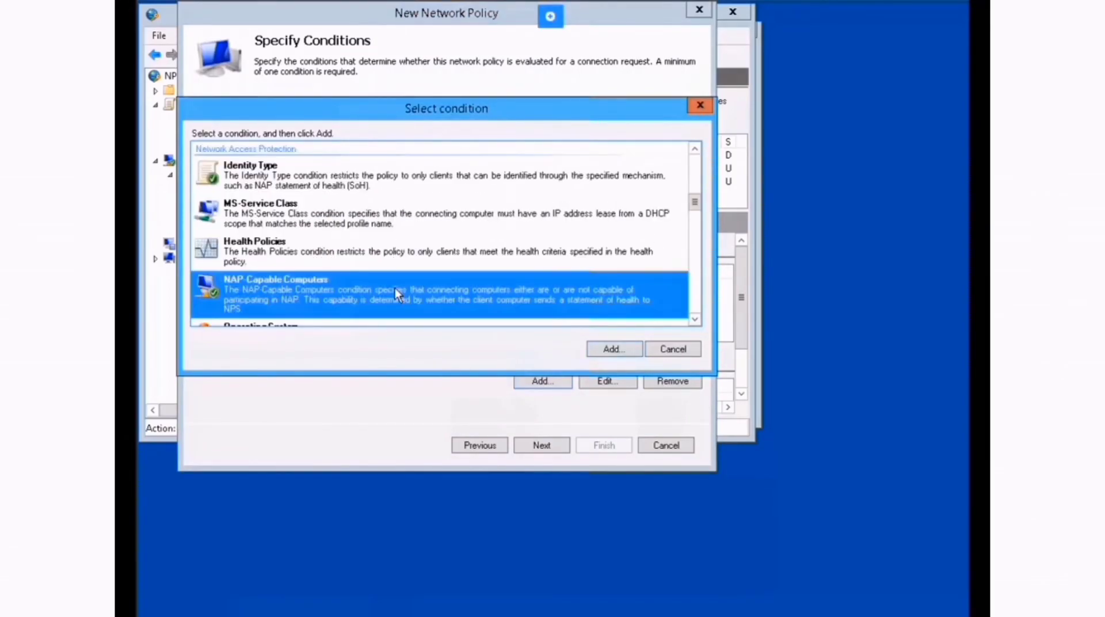
click(610, 349)
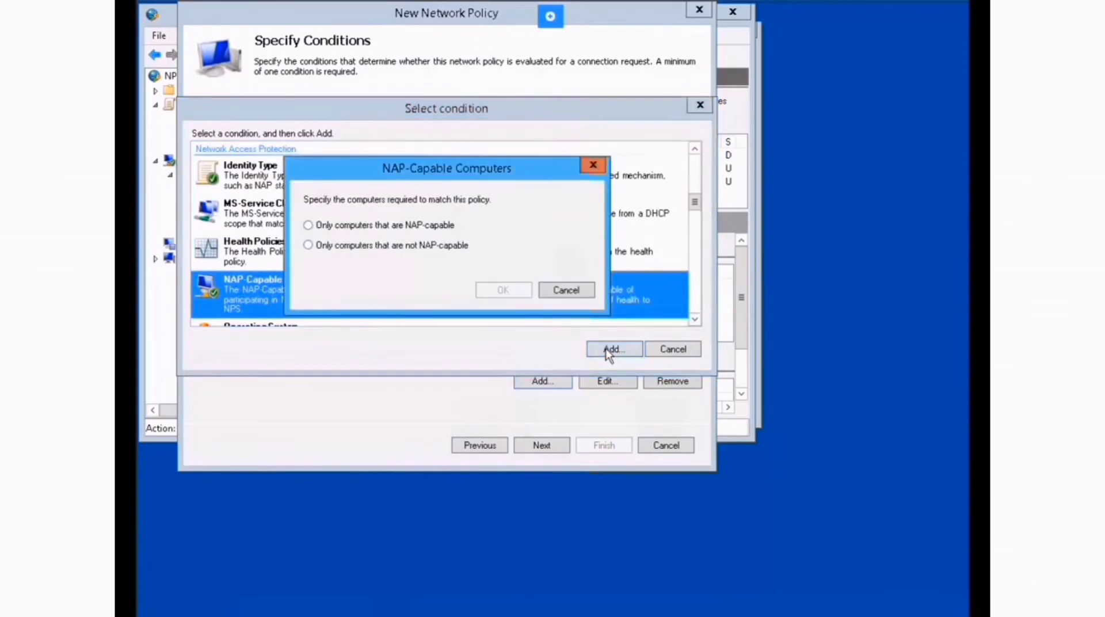
click(310, 226)
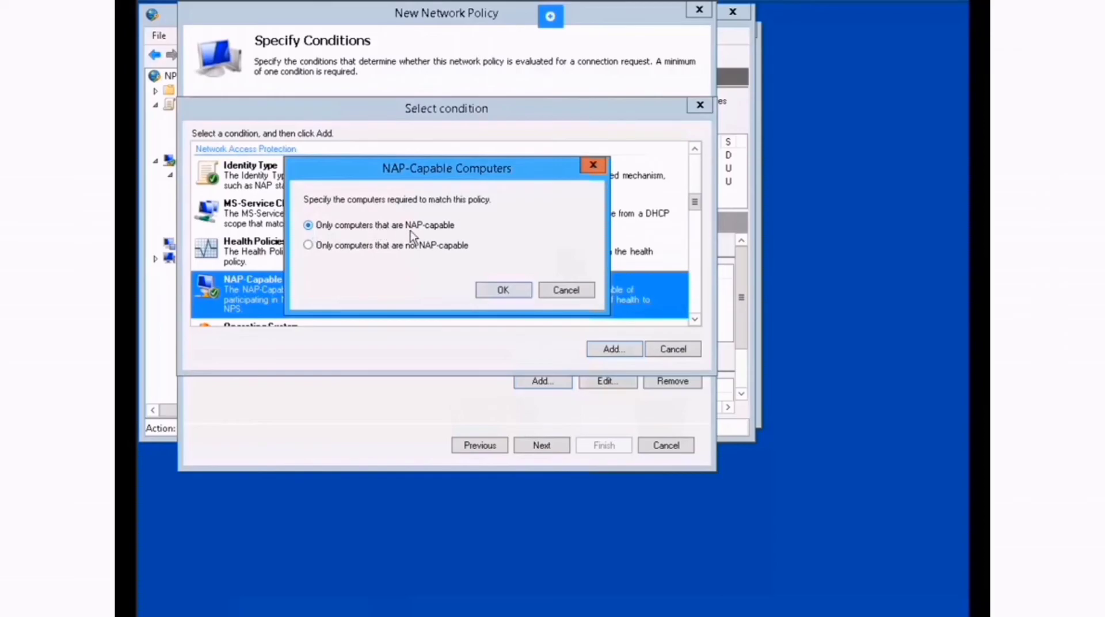
click(504, 291)
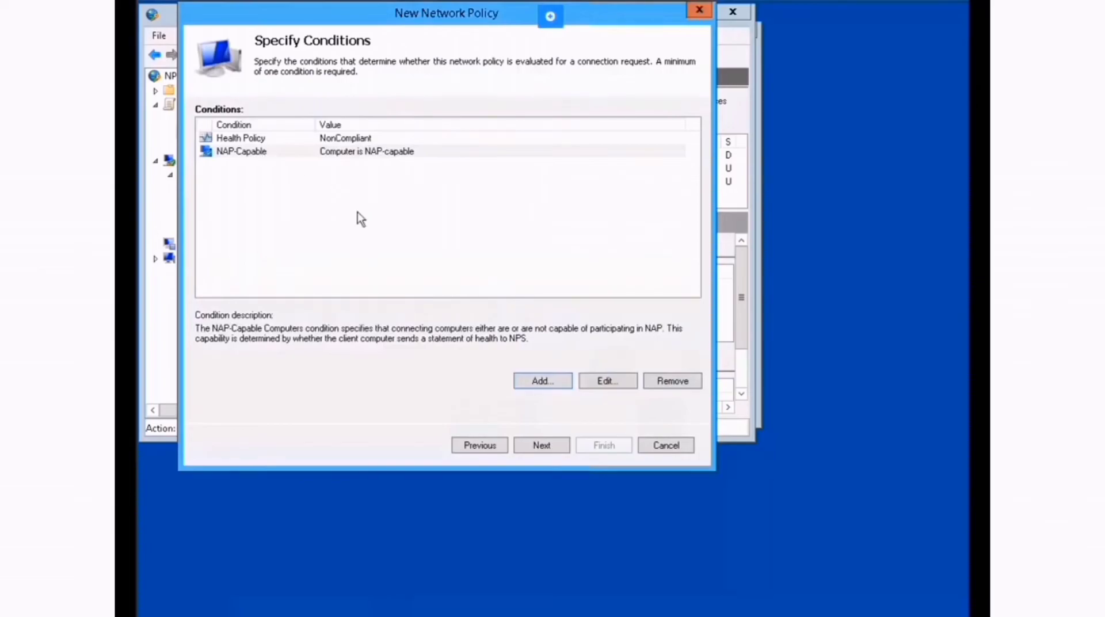
click(550, 447)
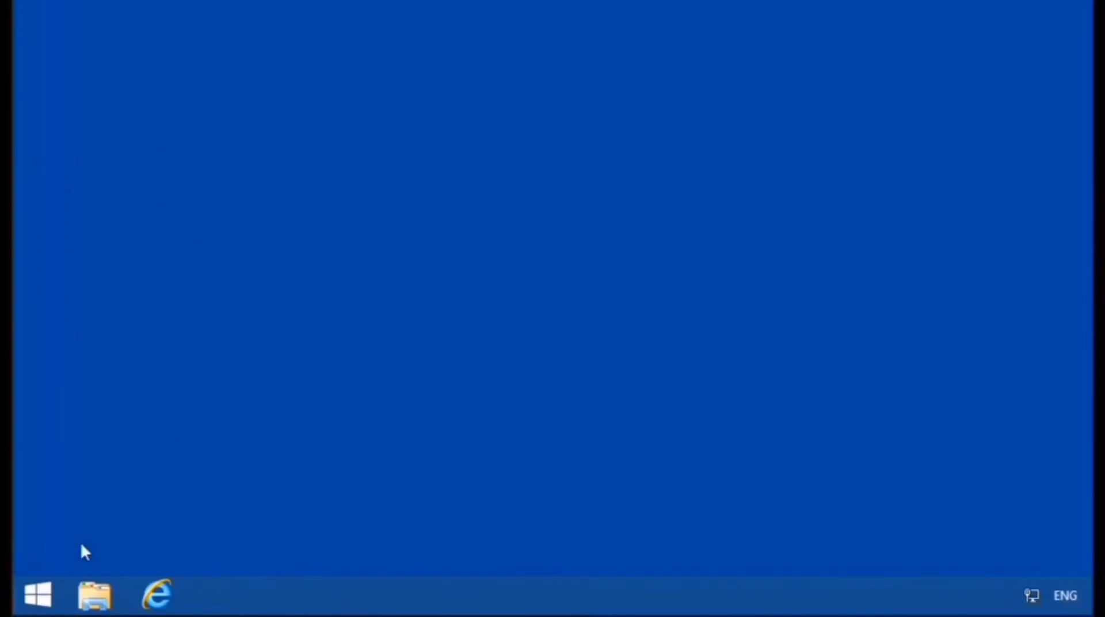
On the Windows client, open the NAP Client Configuration console by running napclcfg.msc.
click(35, 593)
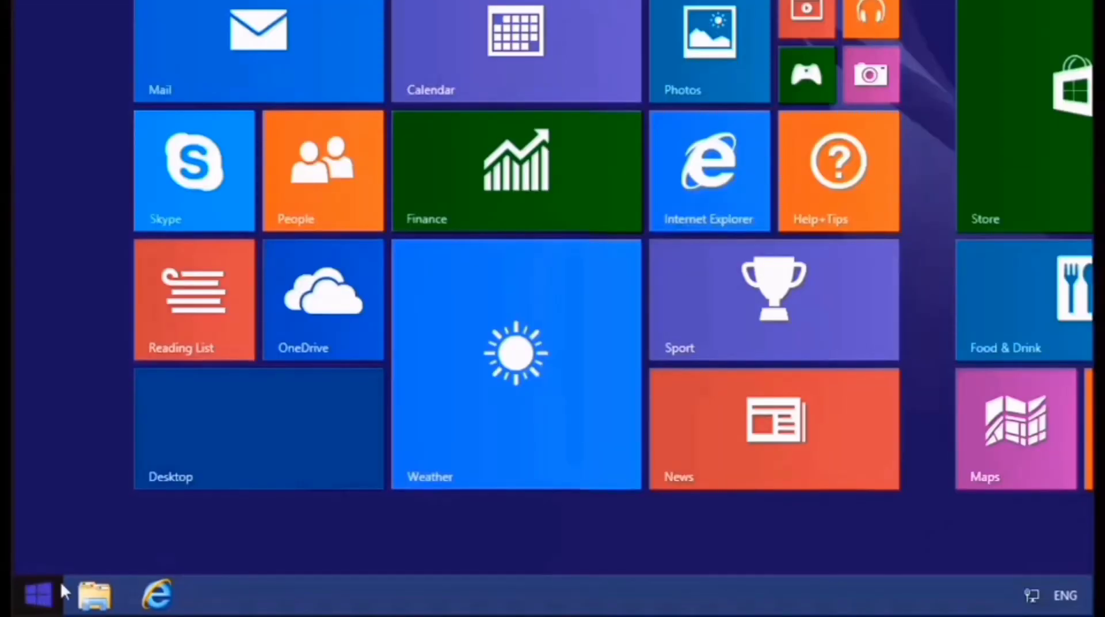
click(60, 582)
right_click(58, 584)
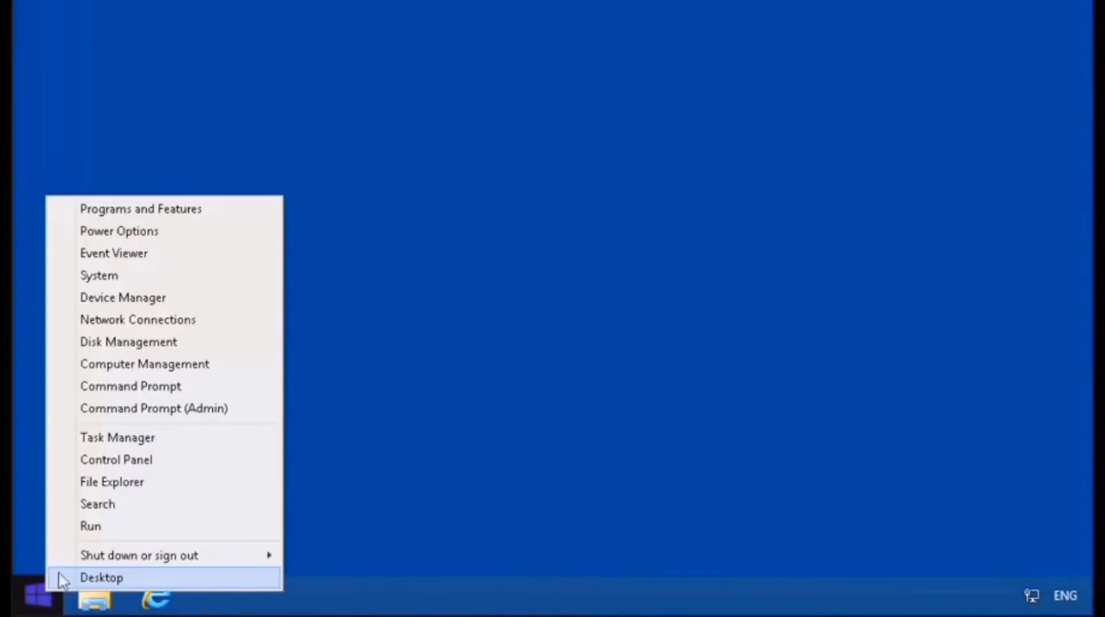
click(106, 527)
text(napclcfg.msc)
key(Return)
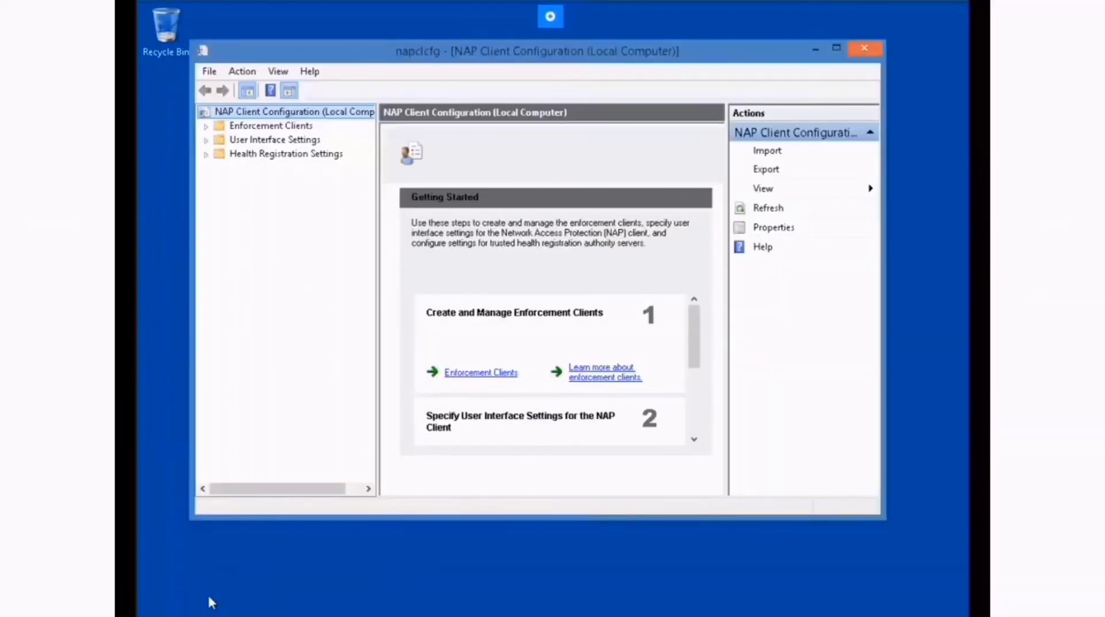
Enable the DHCP Quarantine Enforcement Client among the enforcement clients and close the NAP Client Configuration console.
click(206, 126)
click(255, 130)
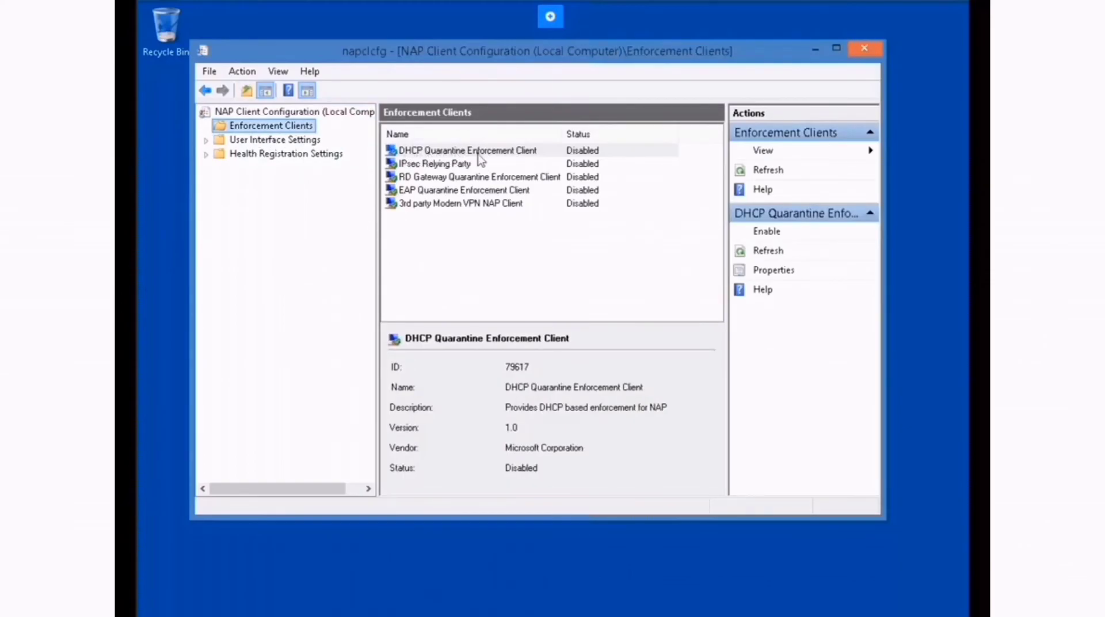
click(511, 153)
right_click(511, 152)
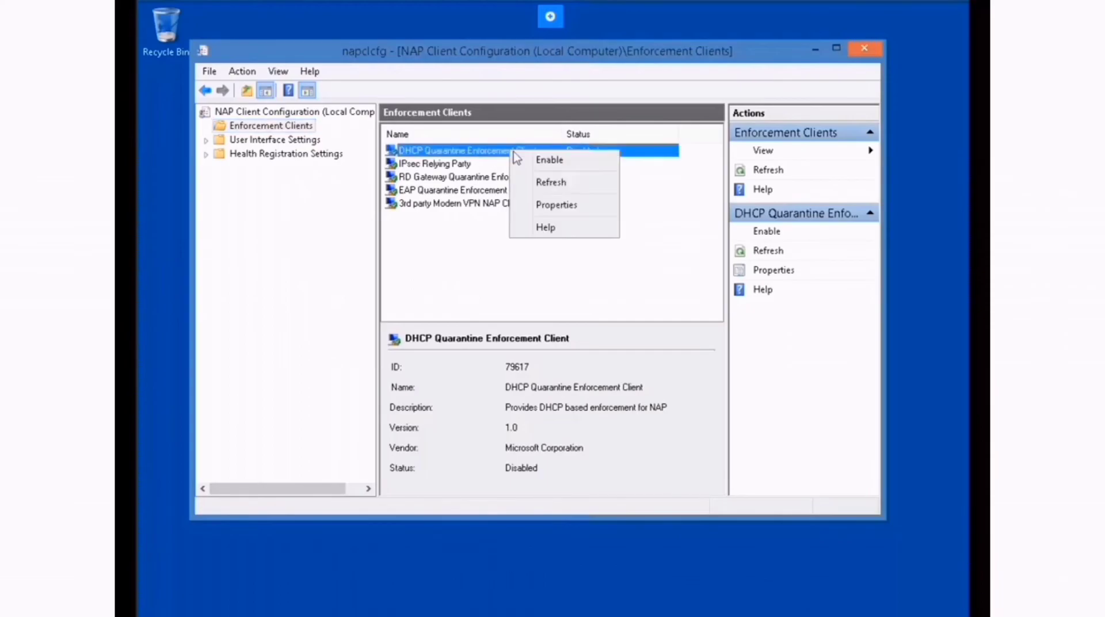
click(575, 160)
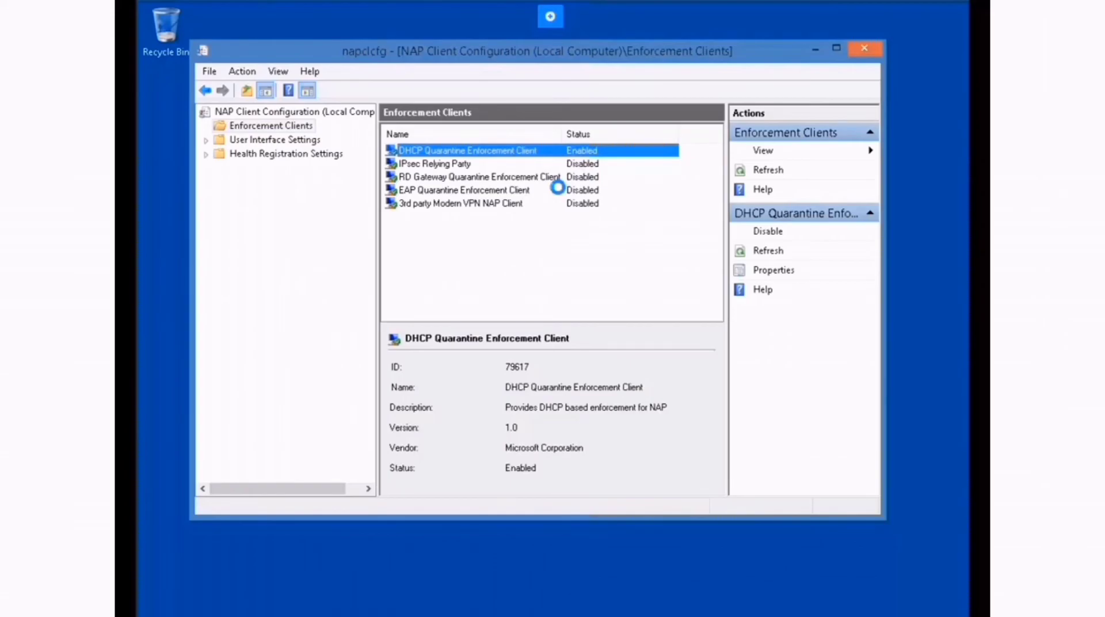
click(867, 50)
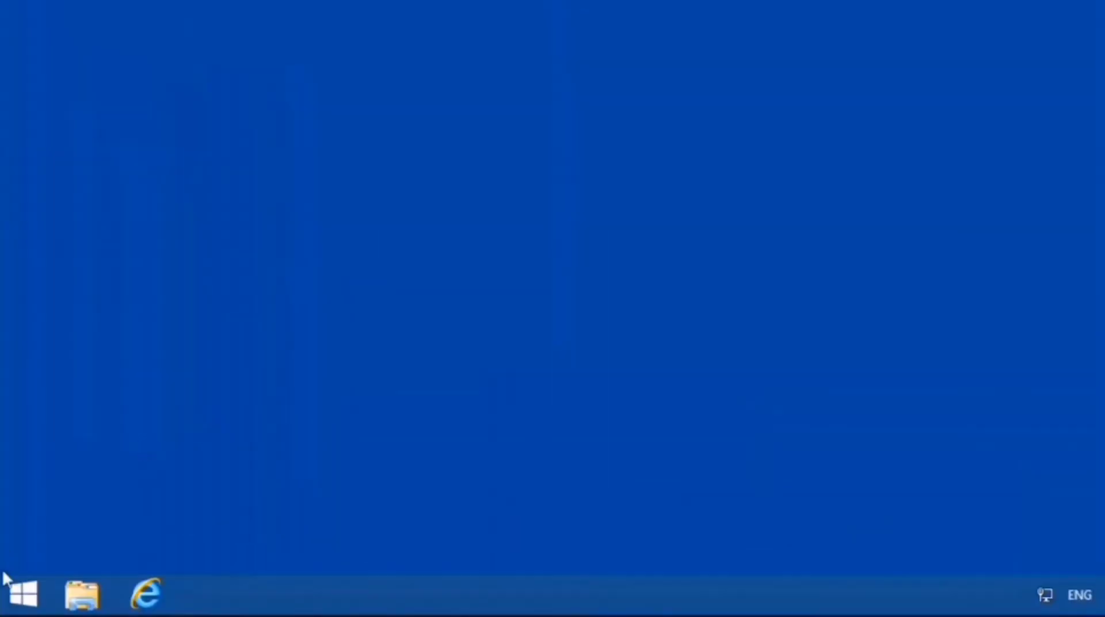
Open the Services console on the client by running services.msc.
right_click(18, 590)
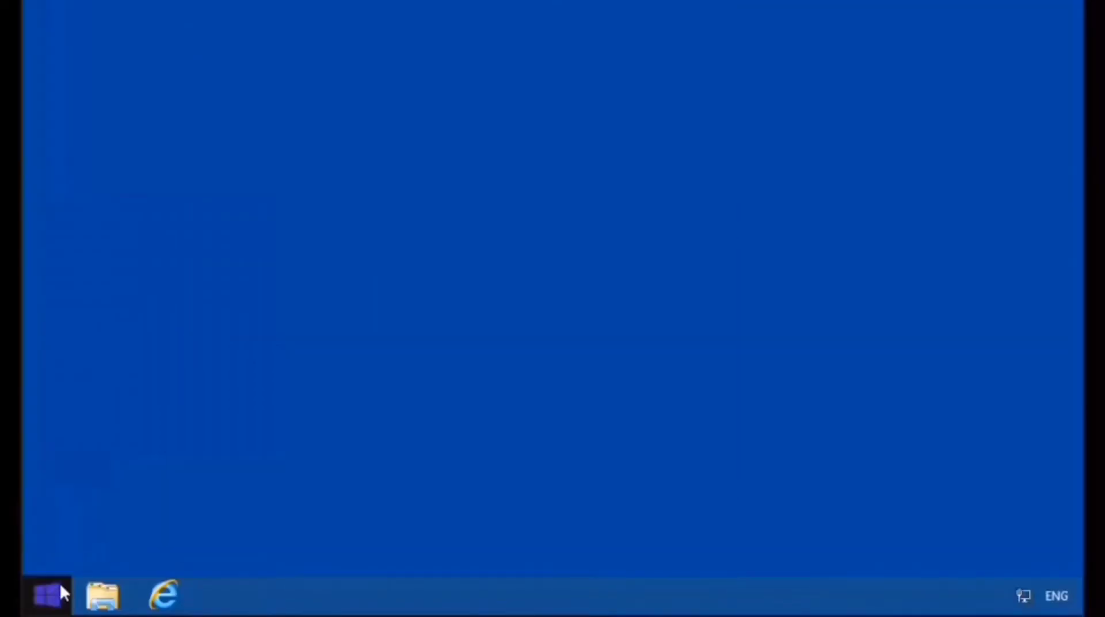
right_click(61, 590)
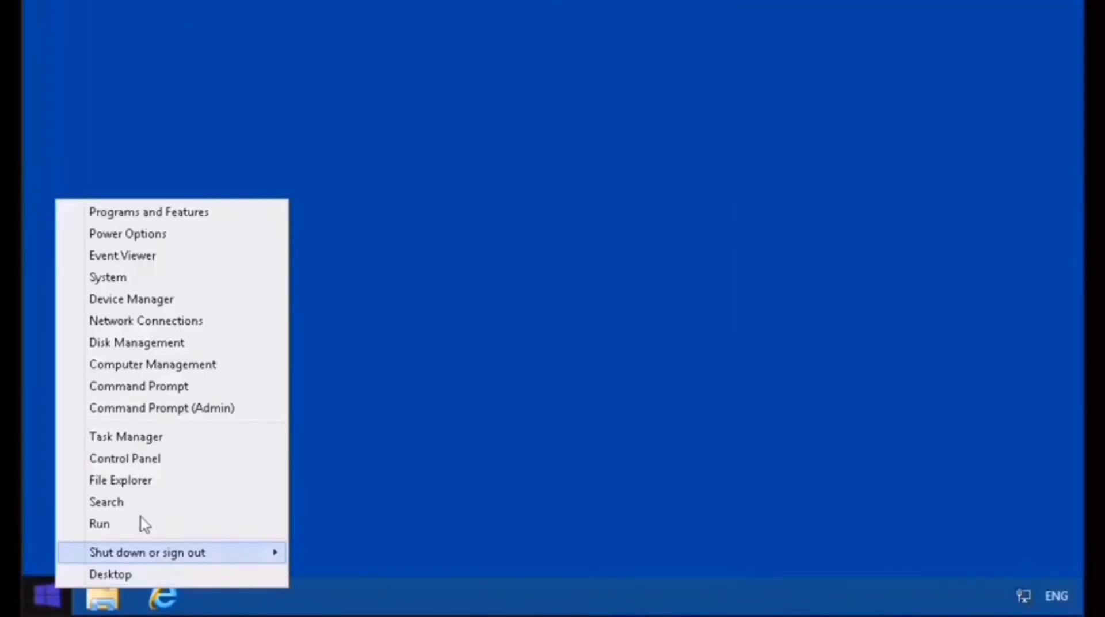
click(140, 523)
text(services.m)
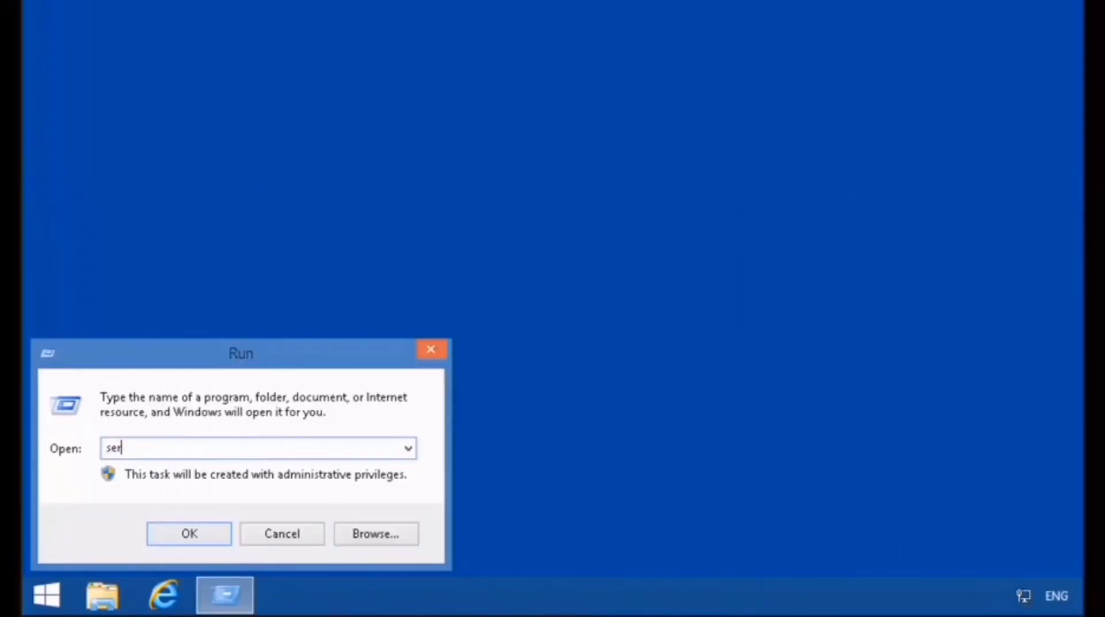
text(sc)
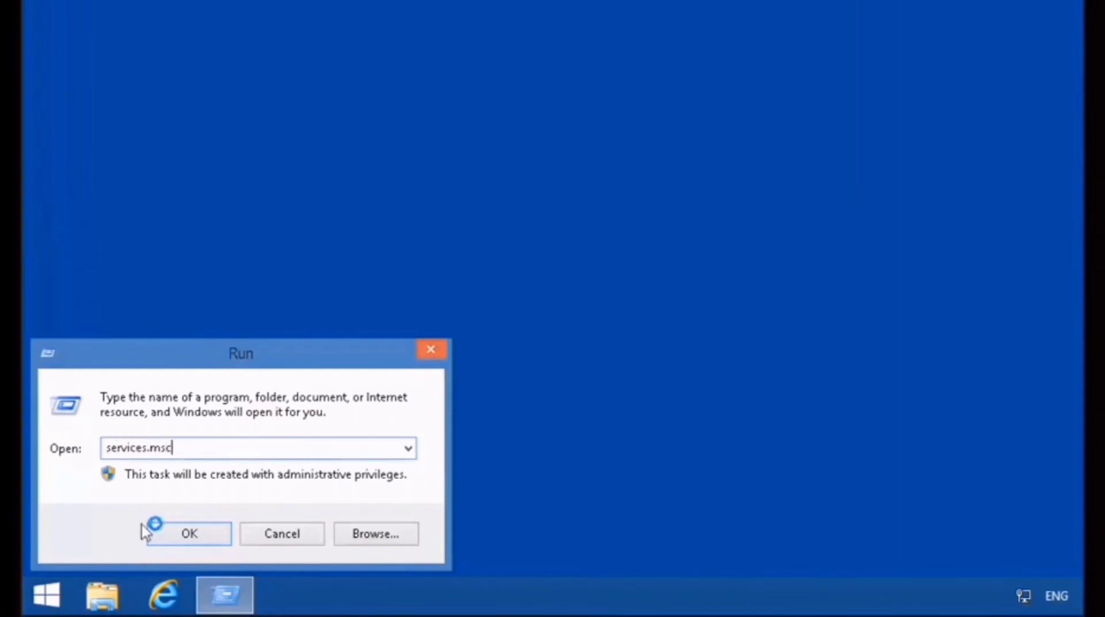
click(151, 529)
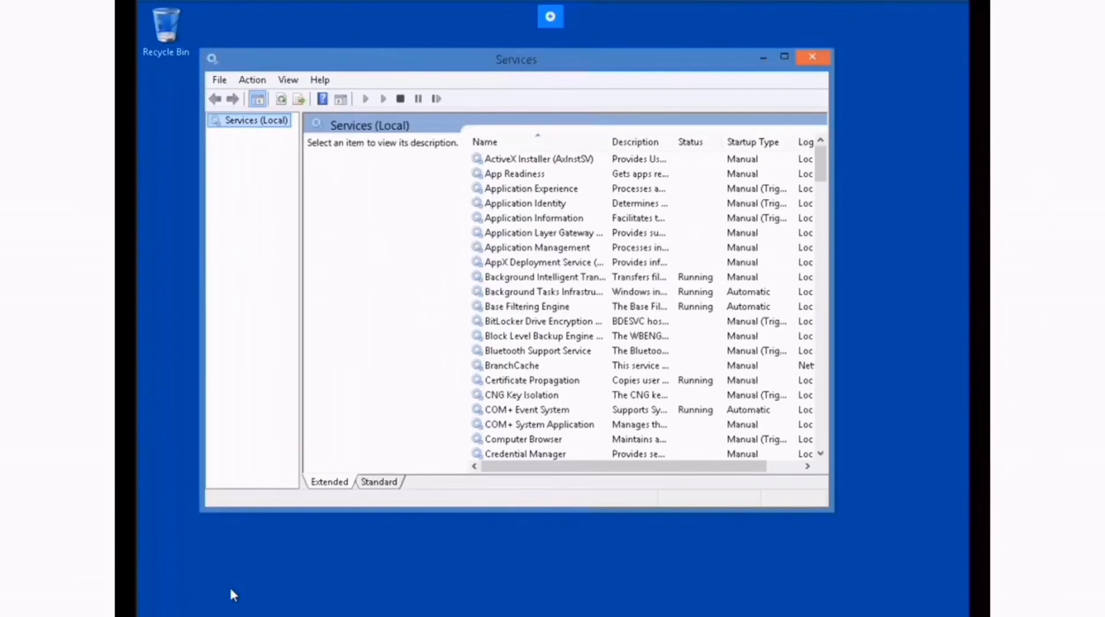
Set the Network Access Protection Agent service's startup type to Automatic, start the service and close the Services console.
click(536, 294)
scroll(537, 297, down, 16)
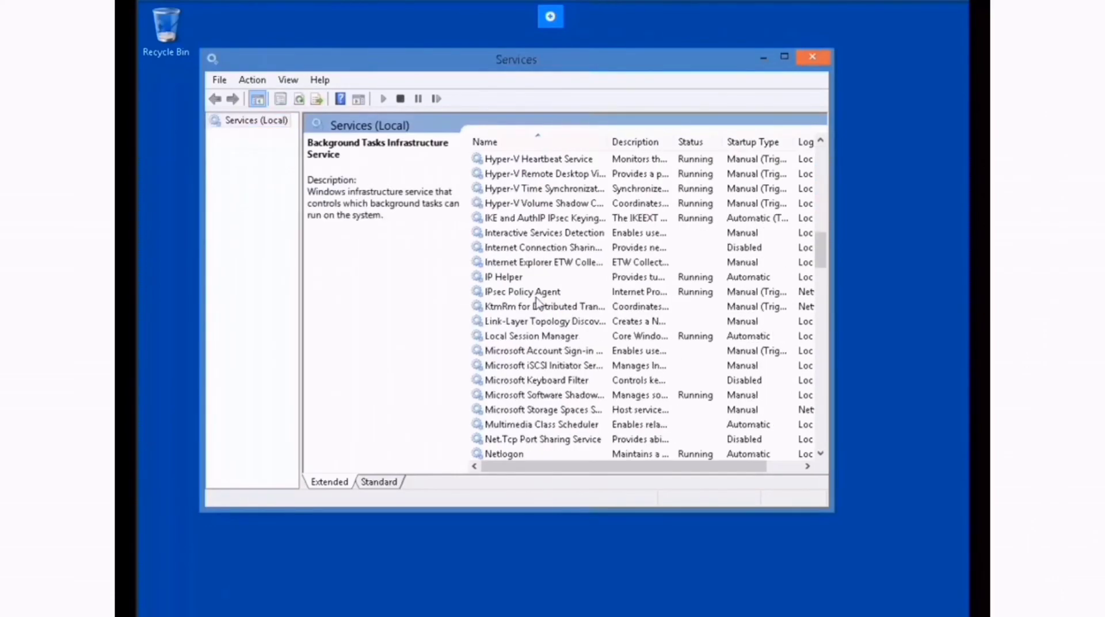
scroll(537, 299, down, 6)
click(578, 205)
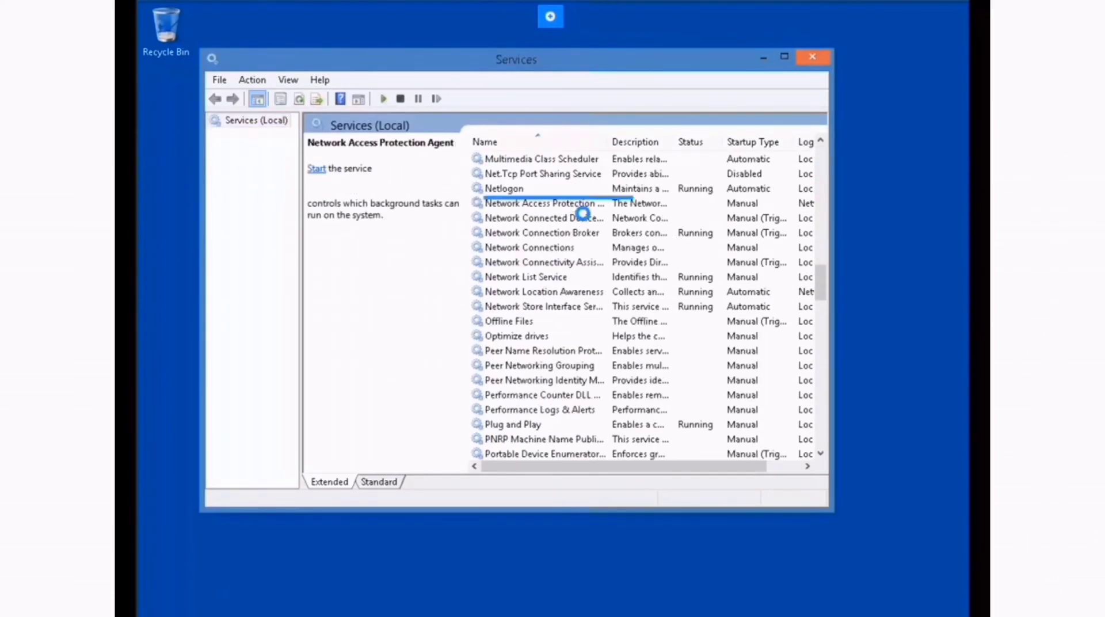
right_click(577, 205)
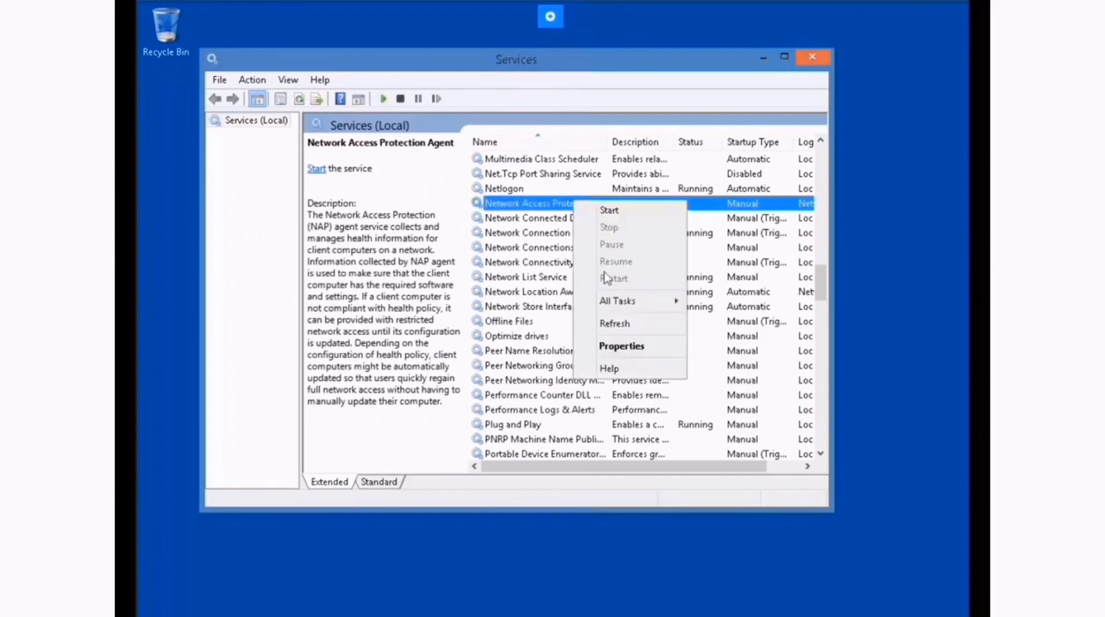
click(650, 354)
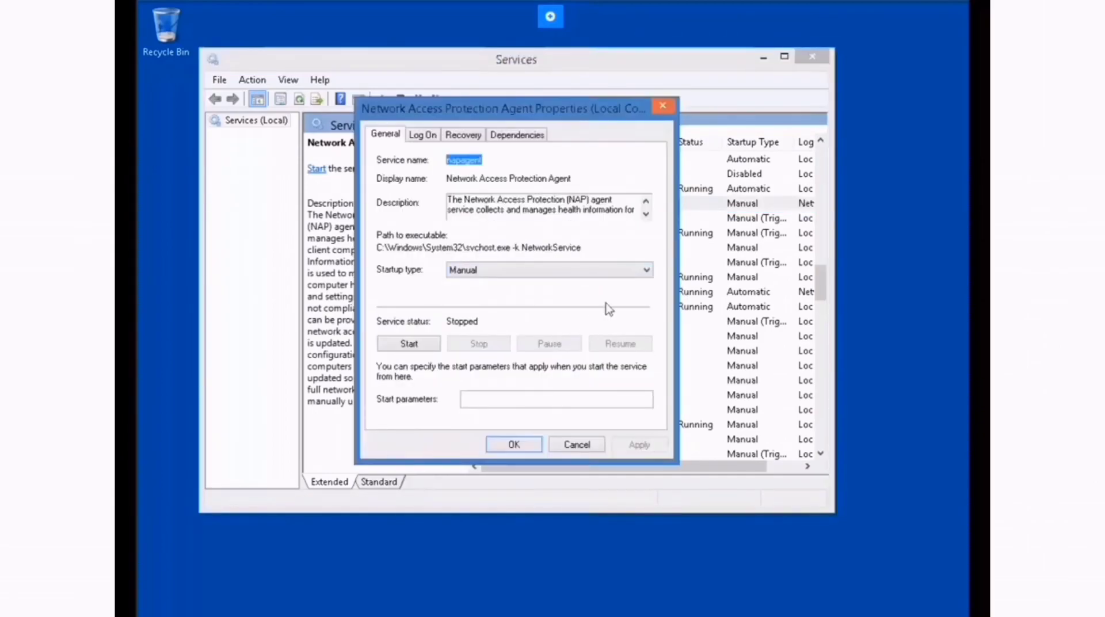
click(646, 270)
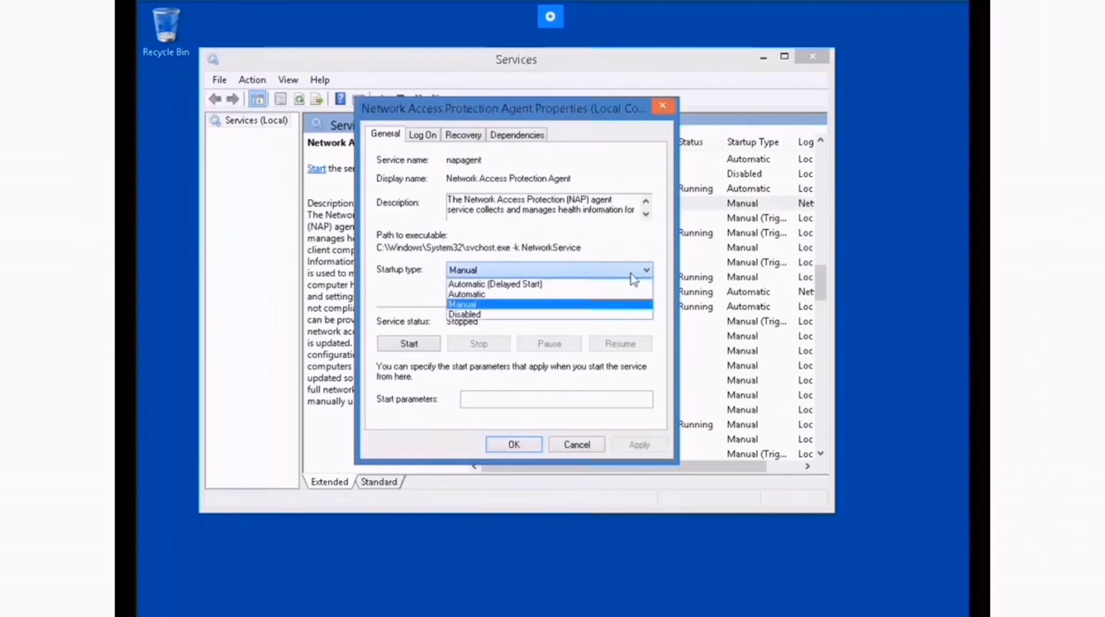
click(511, 298)
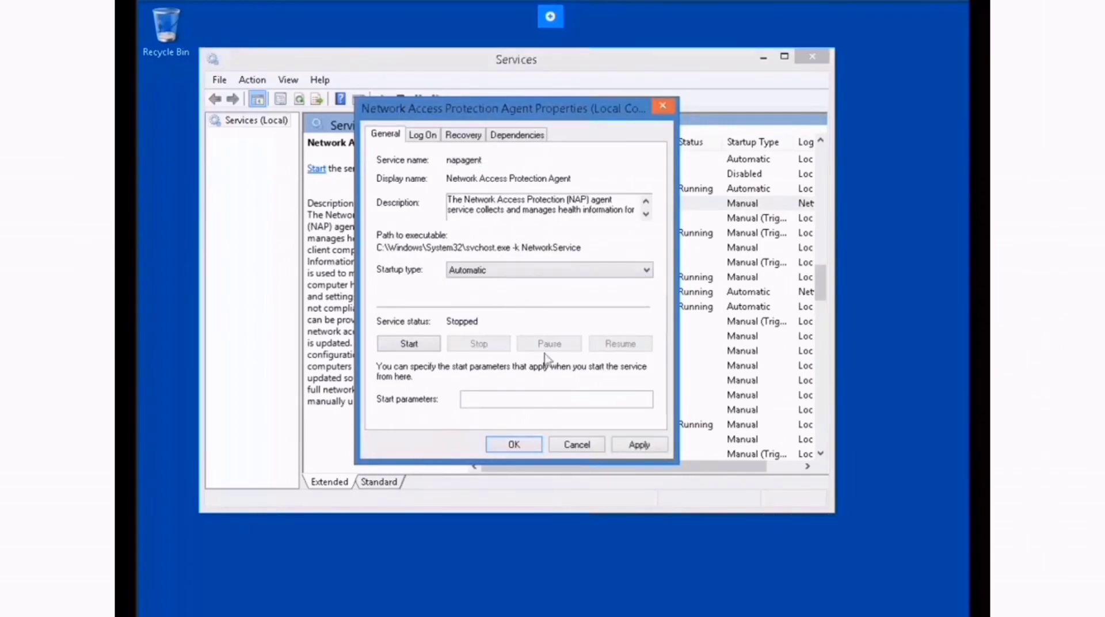
click(526, 445)
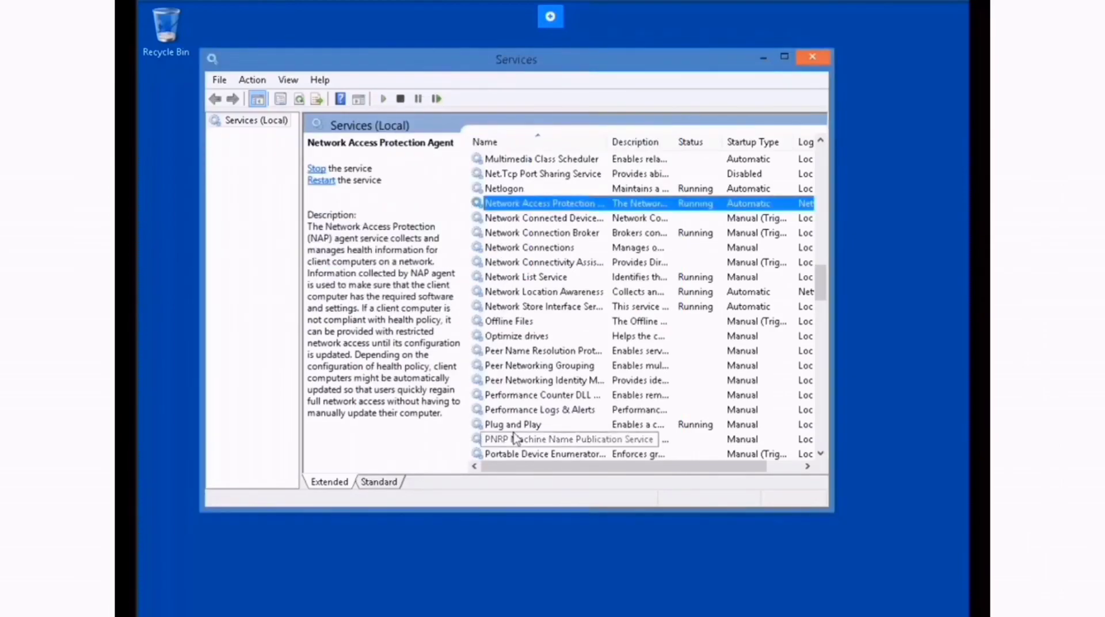
click(817, 58)
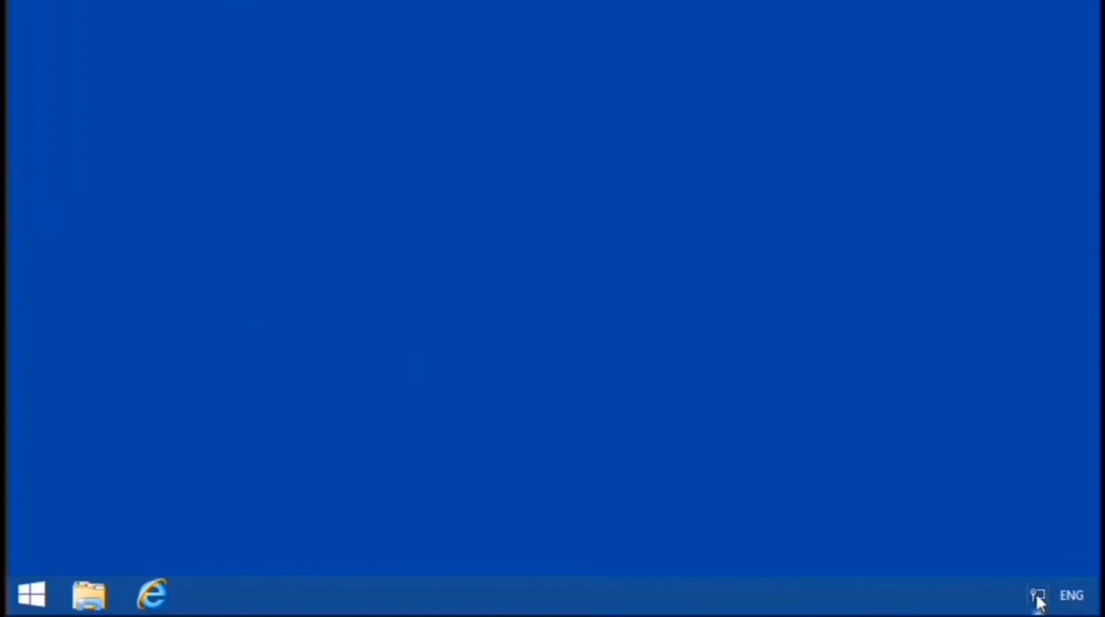
Open the Network and Sharing Center on the client and show its network adapters in Network Connections.
right_click(1038, 597)
click(1013, 580)
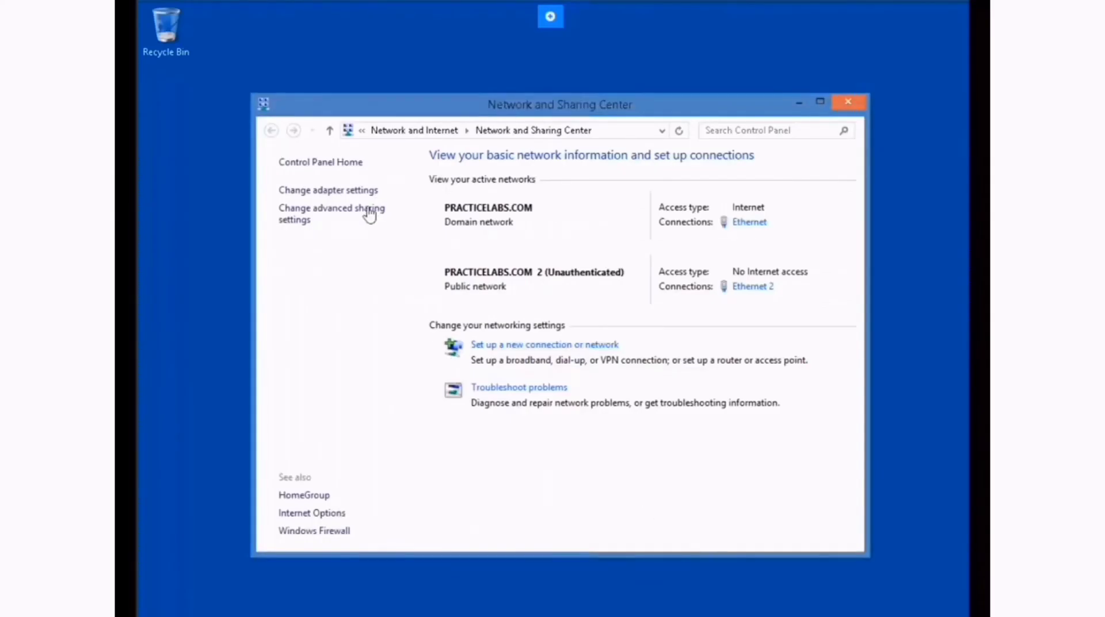
click(351, 191)
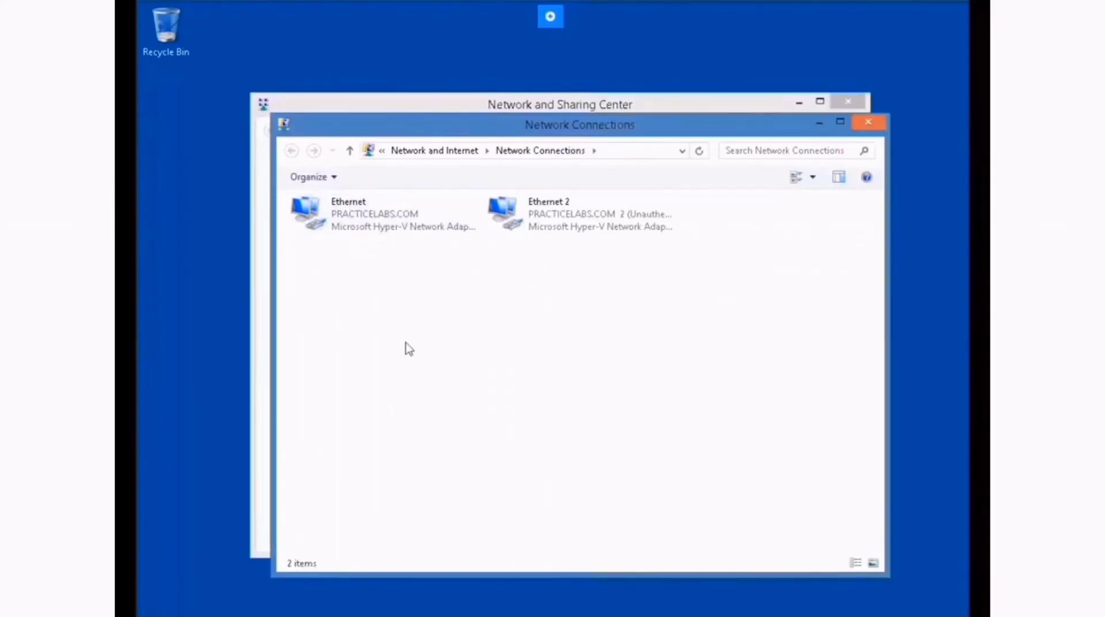
Examine the IPv4 address in the Ethernet 2 adapter's connection details, then close the details, status and Network Connections windows.
right_click(520, 216)
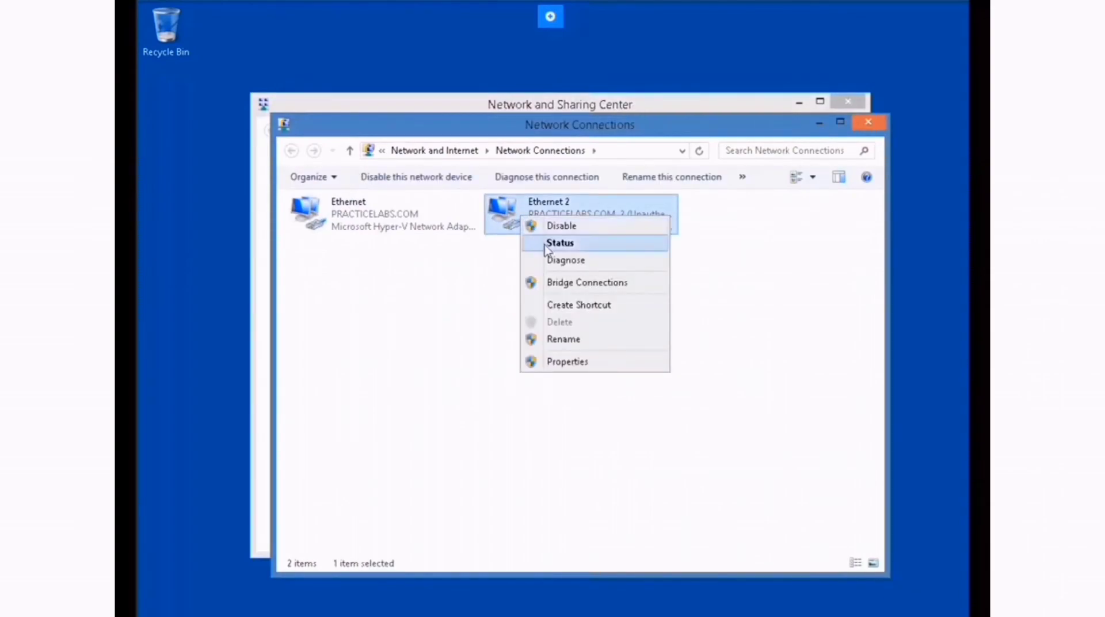
click(584, 244)
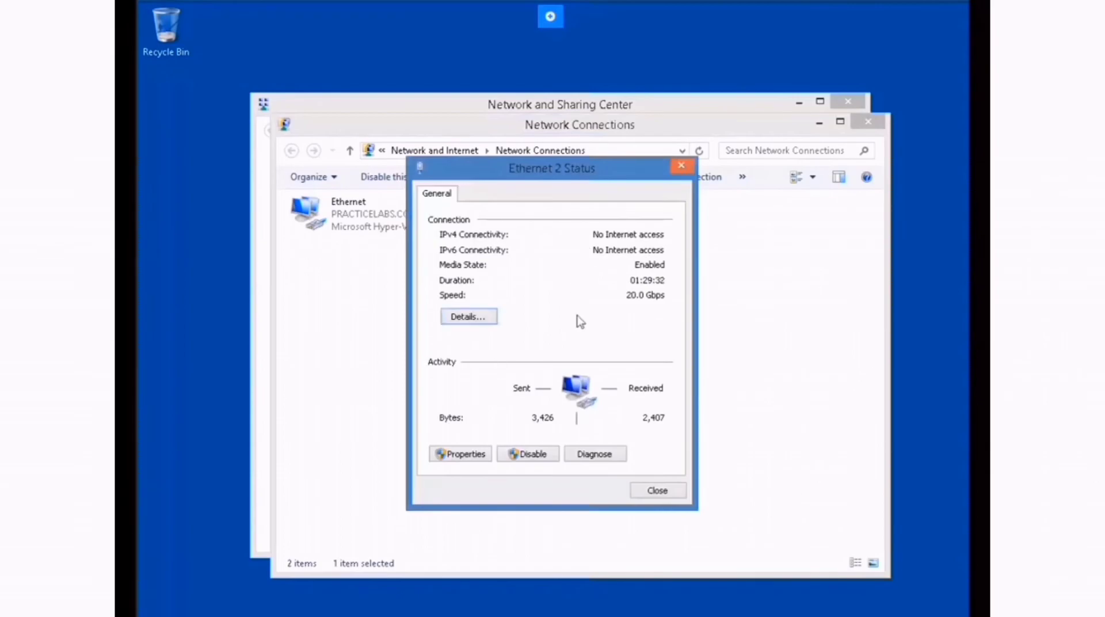
click(485, 318)
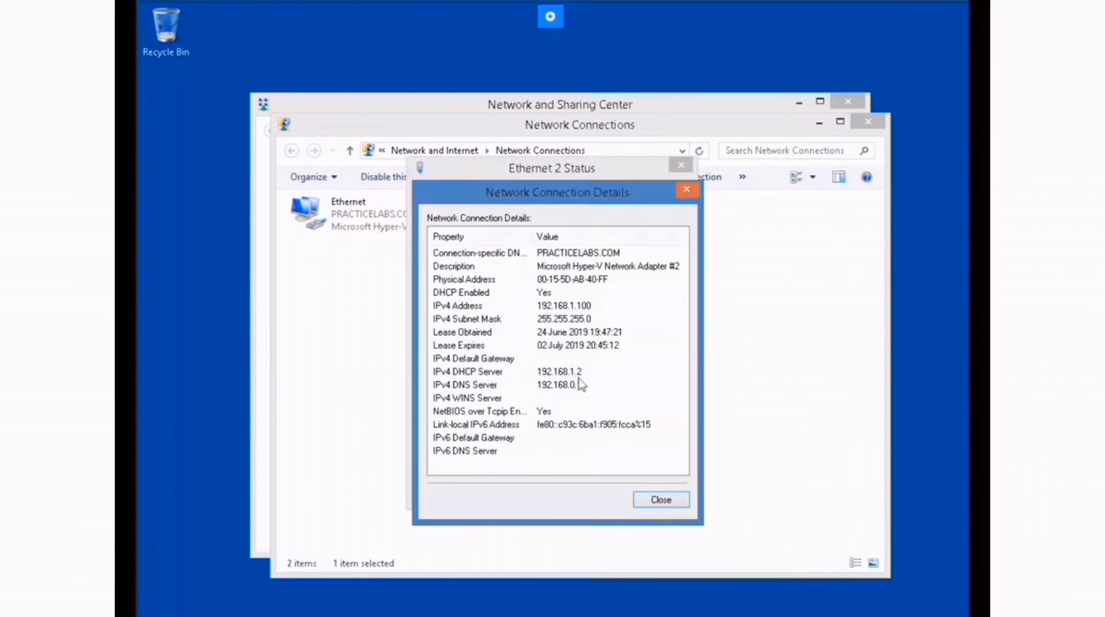
click(574, 308)
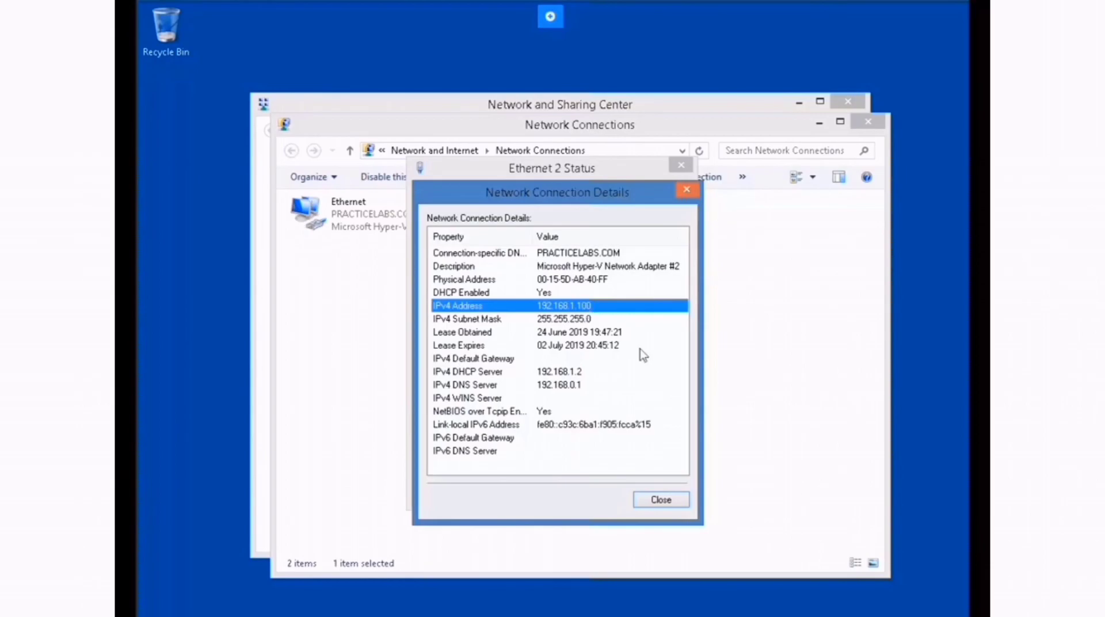
click(662, 500)
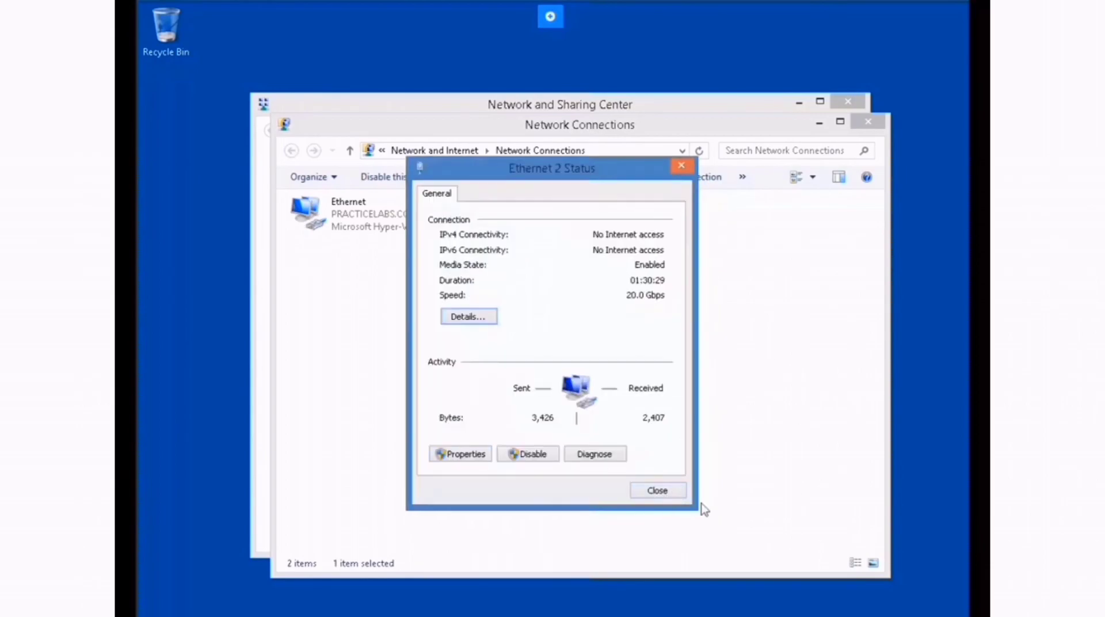
click(657, 492)
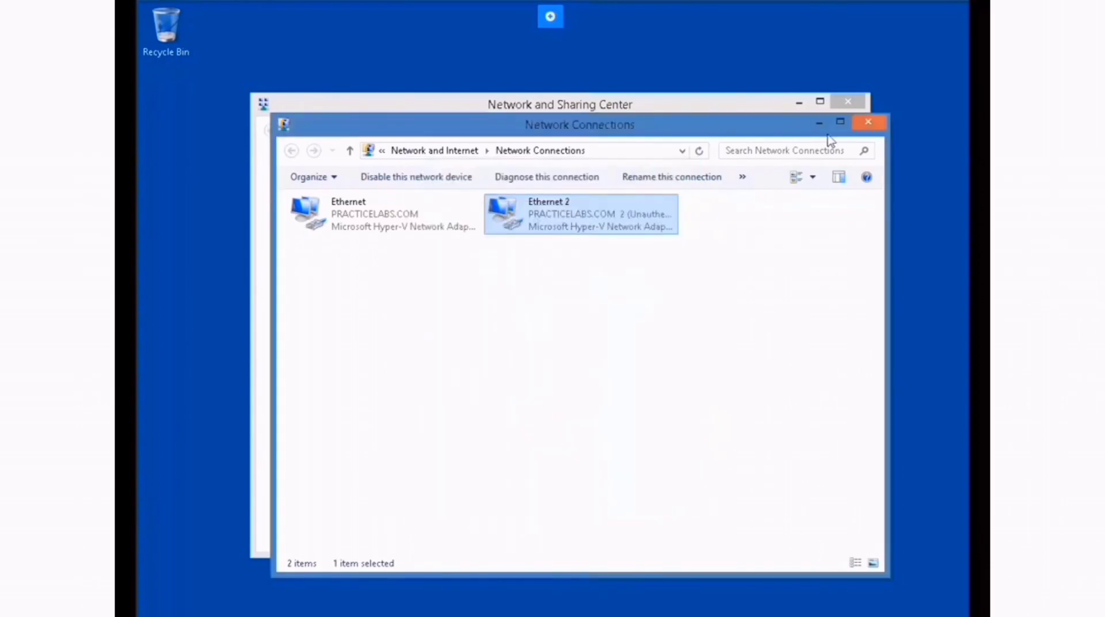
click(872, 121)
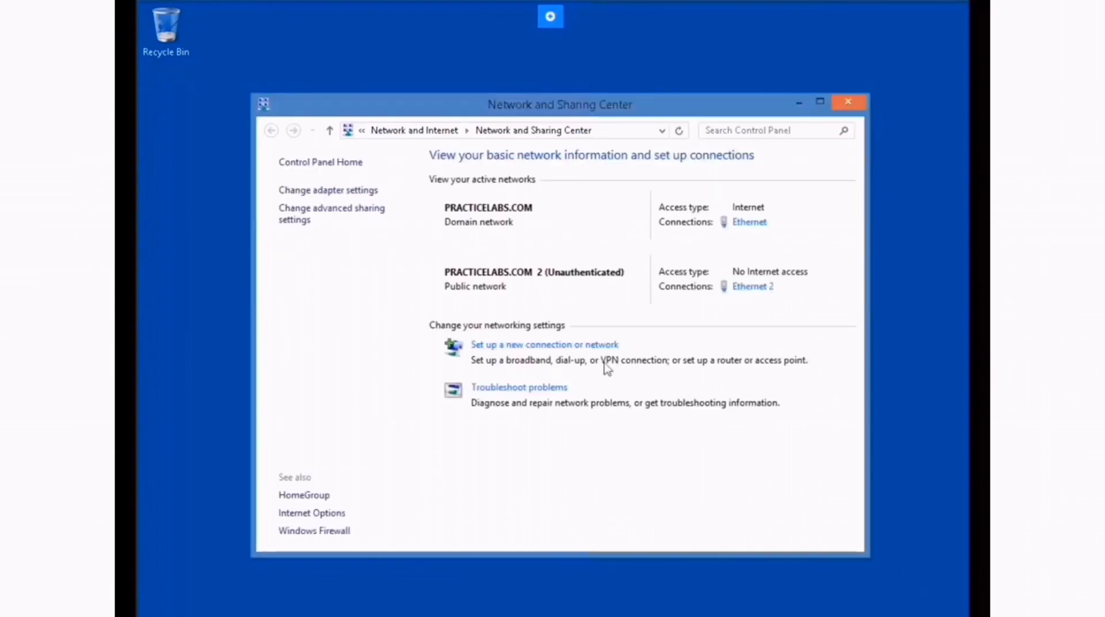
Turn off Windows Firewall for domain networks on the client and apply the change.
click(322, 532)
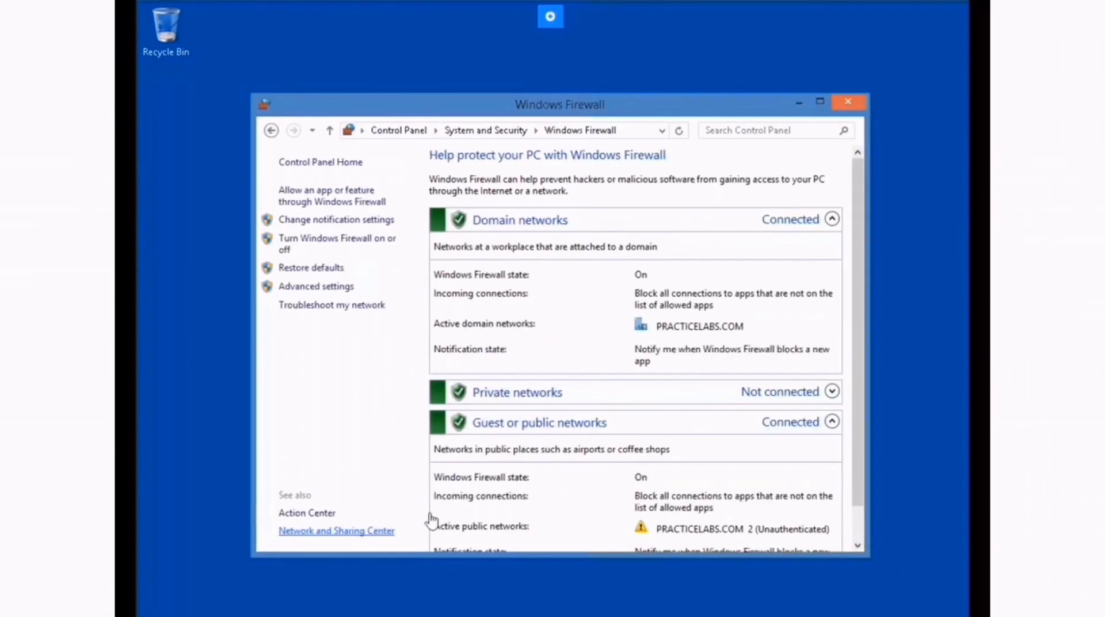
click(326, 245)
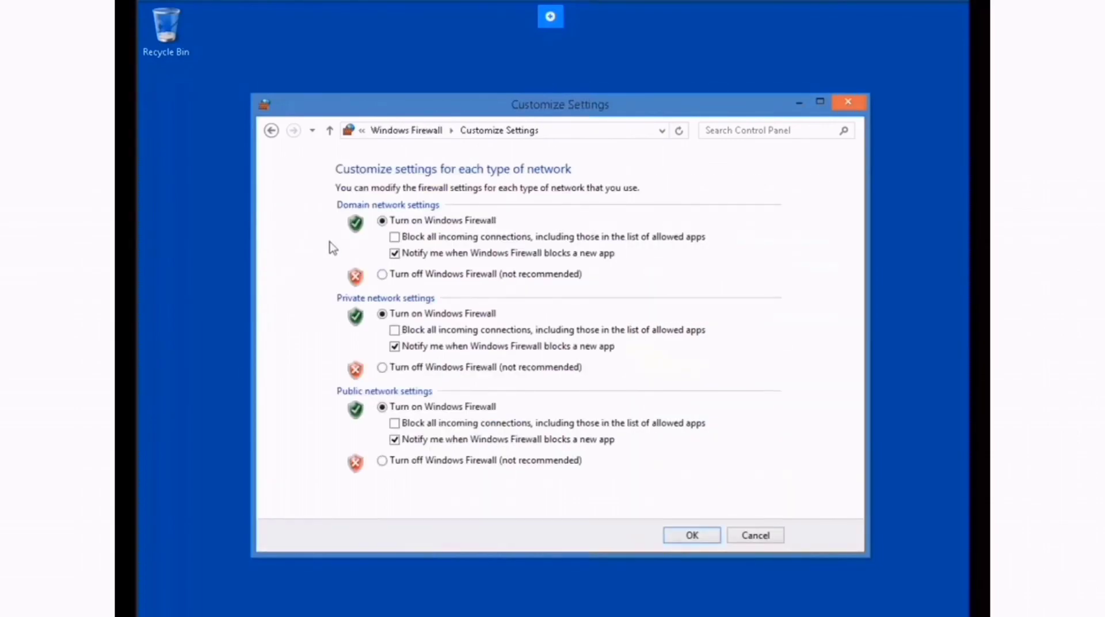
click(383, 275)
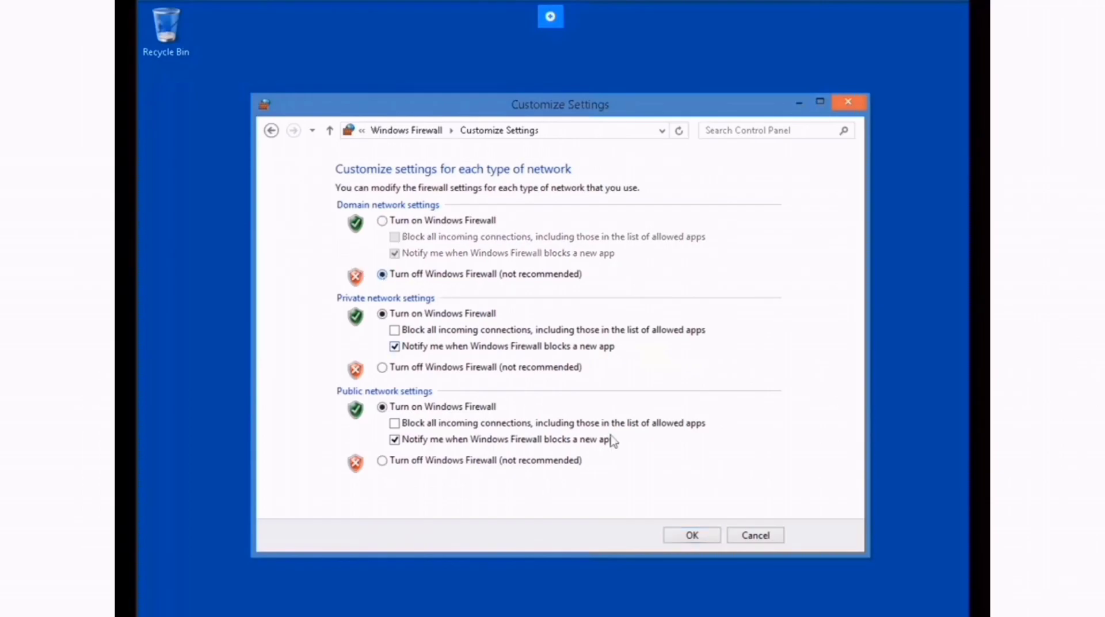
click(691, 534)
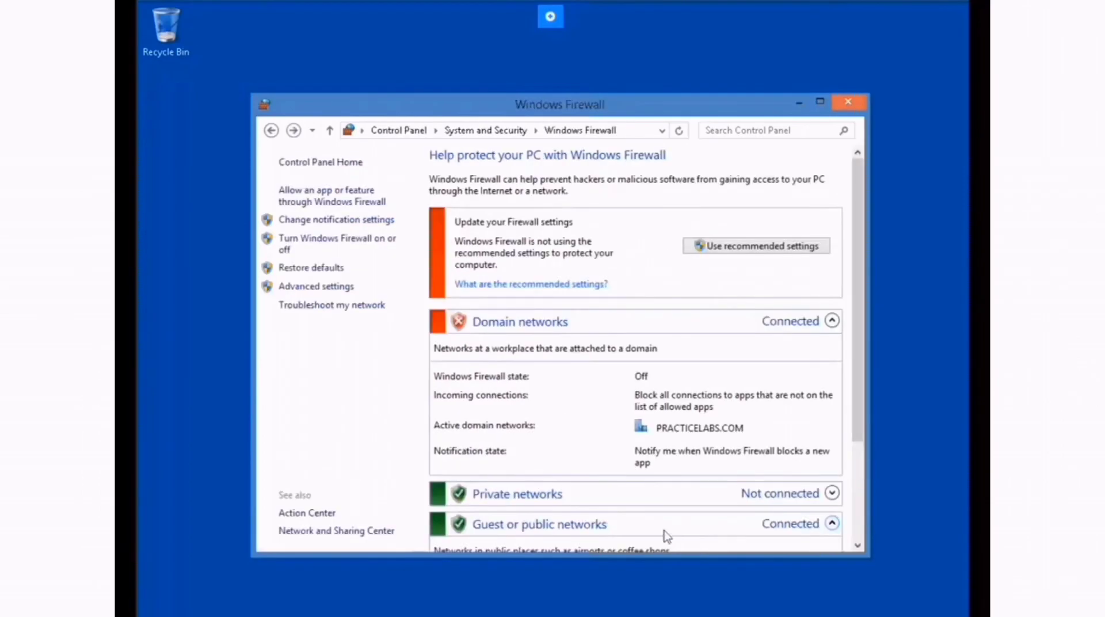